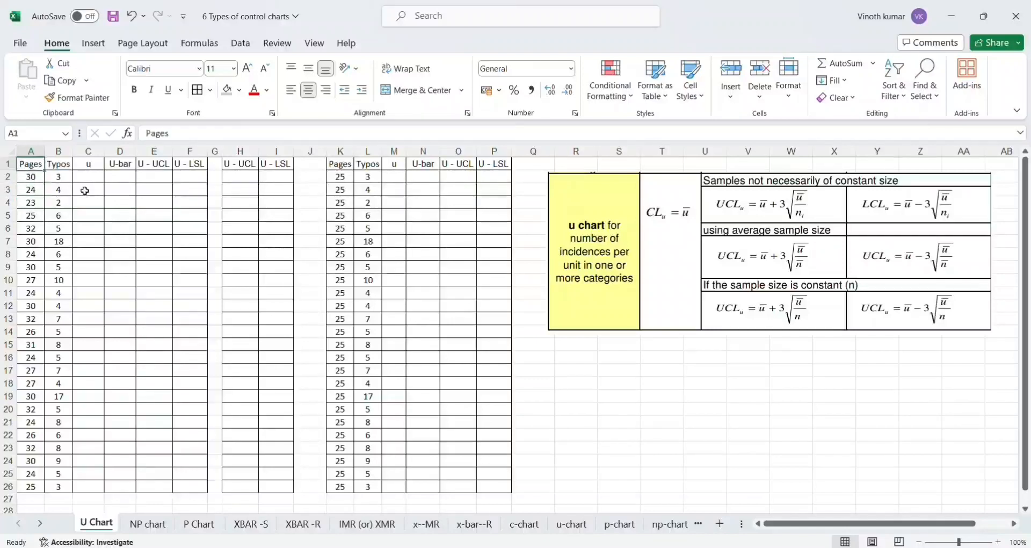
Look through the Pages and Typos data down to the end of the table and return to its first data row.
key(Down)
key(Down)
key(Down)
key(Down)
key(Down)
key(Down)
key(Down)
key(Down)
key(Down)
key(Down)
key(Down)
key(Down)
key(Down)
key(Down)
key(Down)
key(Down)
key(Down)
key(Down)
key(Down)
key(Down)
key(Down)
key(Down)
key(Down)
key(Down)
key(Down)
key(Down)
key(Down)
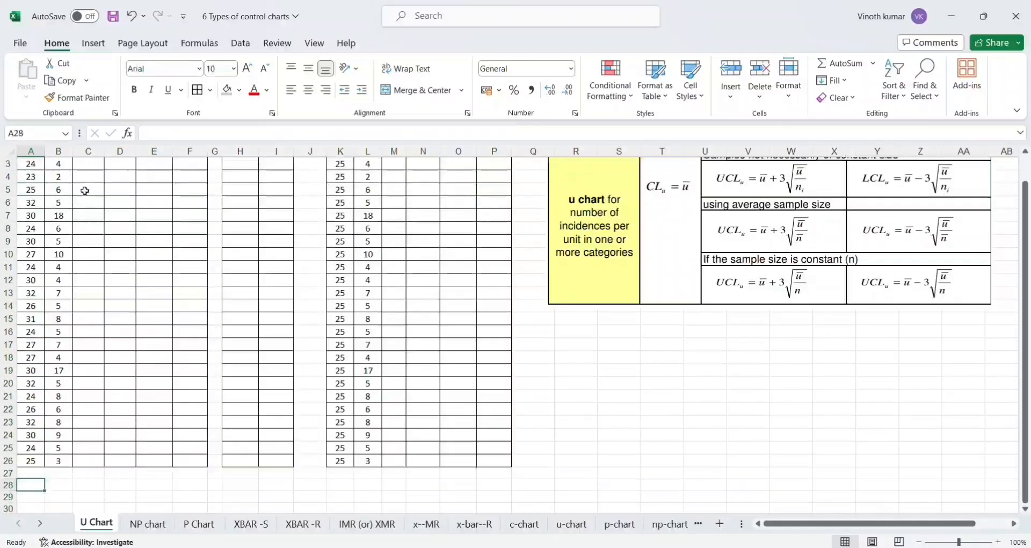
key(Up)
key(Up)
key(Up)
key(Up)
key(Up)
key(Up)
key(Up)
key(Up)
key(Up)
key(Up)
key(Up)
key(Up)
key(Up)
key(Up)
key(Up)
key(Up)
key(Up)
key(Up)
key(Up)
key(Up)
key(Down)
key(Down)
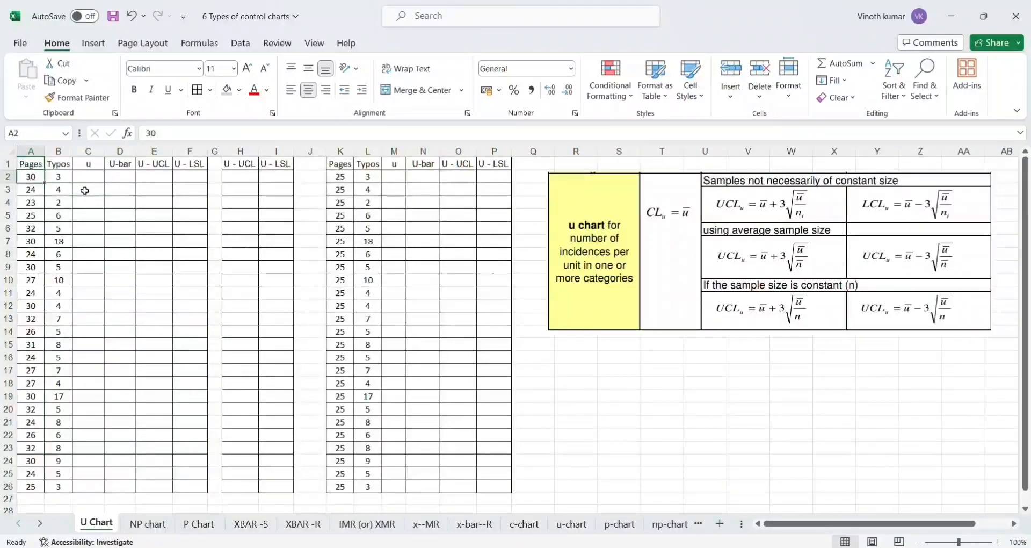
Enter the formula =B2/A2 in C2 to calculate u as typos per page.
key(Right)
key(Right)
key(Up)
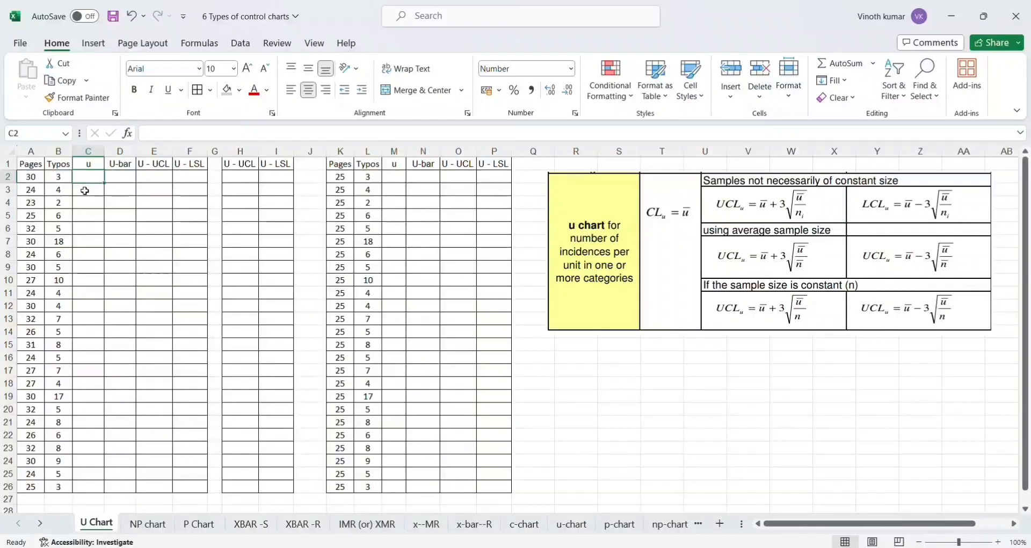
text(=)
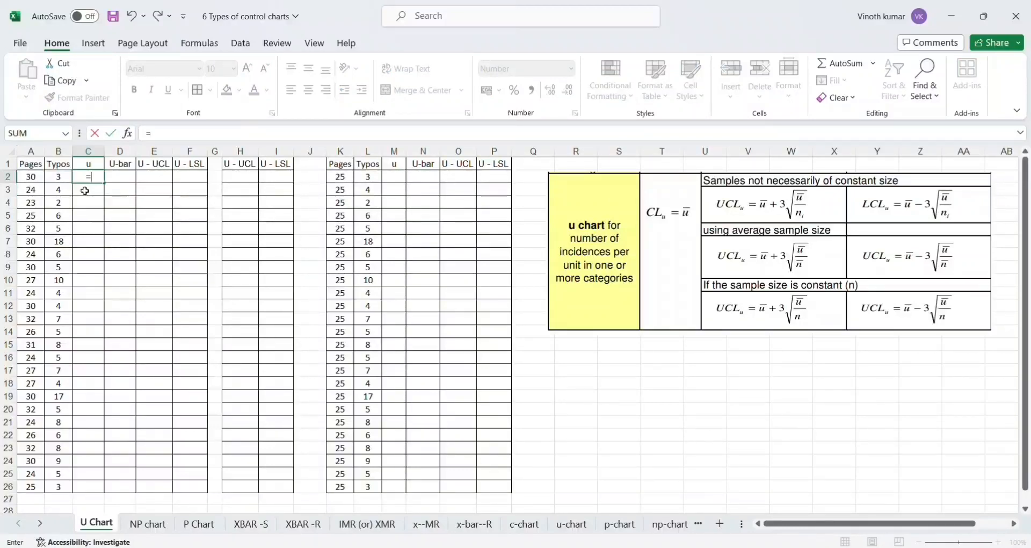
key(Left)
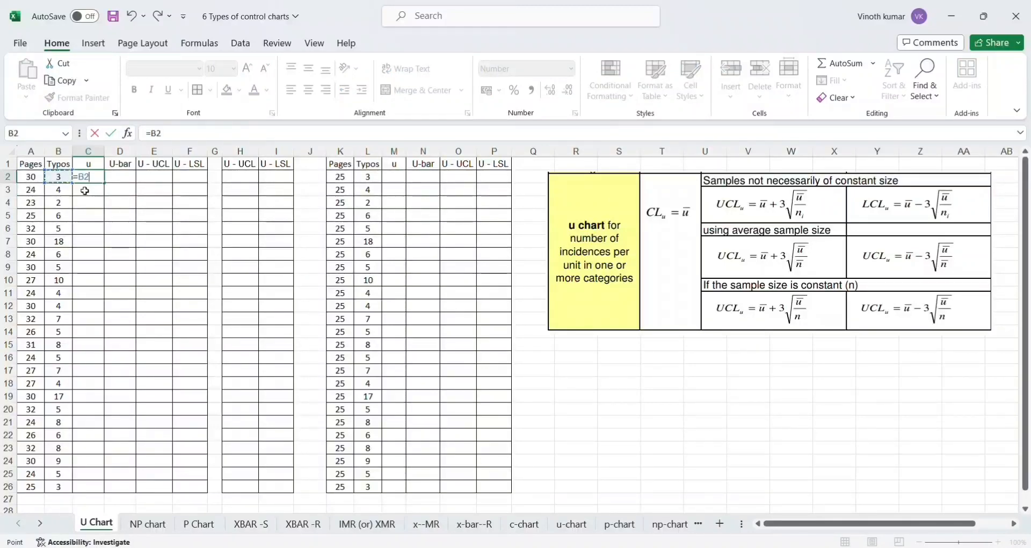
text(/)
key(Left)
key(Left)
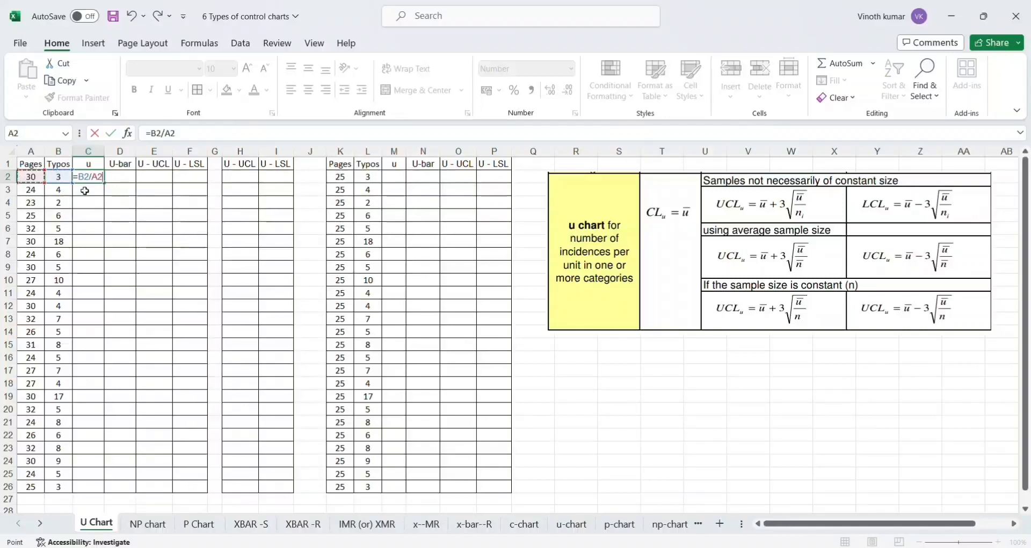
key(Return)
Copy the u formula from C2 down through C26.
key(Up)
key(ctrl+c)
key(Left)
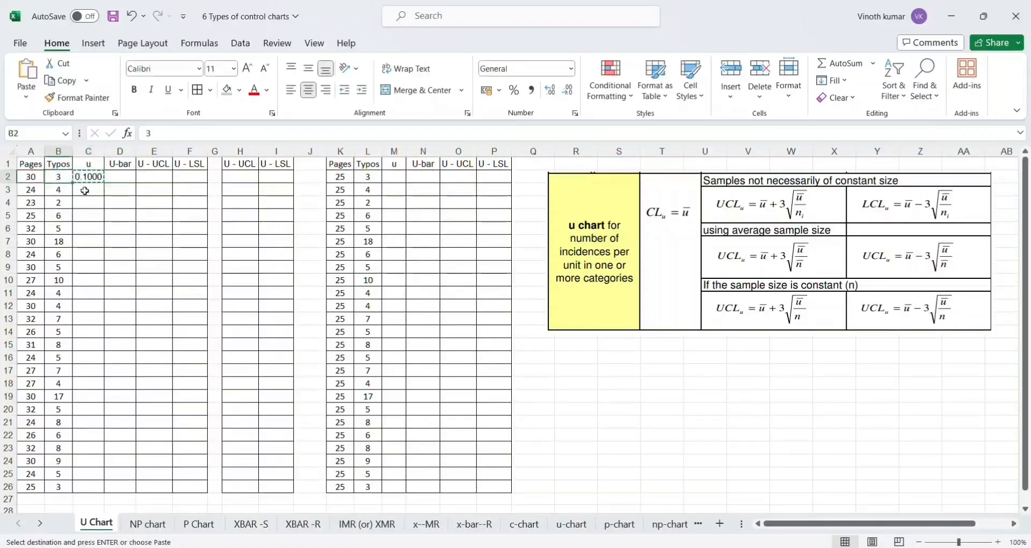
key(ctrl+Down)
key(Right)
key(ctrl+shift+Up)
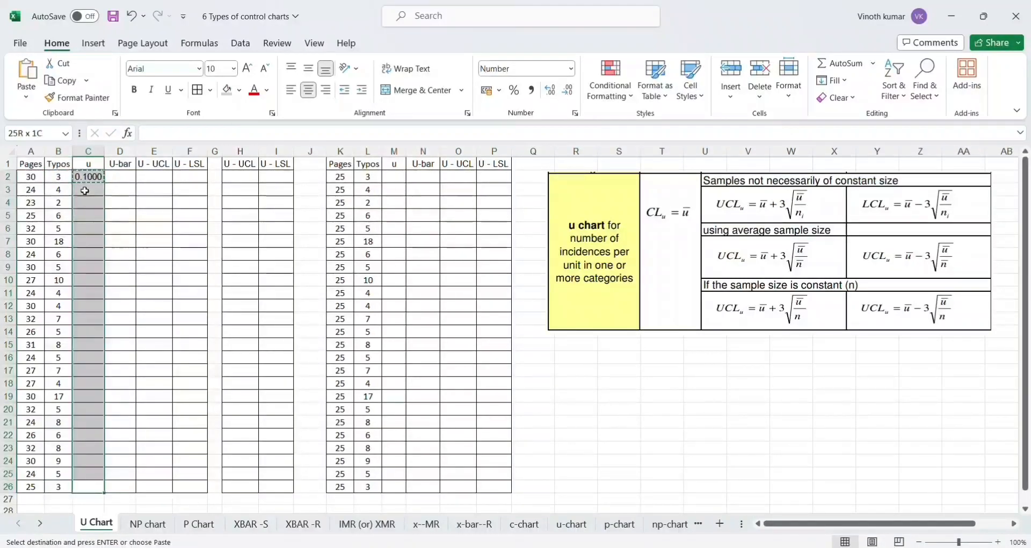
key(ctrl+v)
Enter the U-bar formula =SUM(C2:C26)/COUNT(C2:C26) in D2.
key(ctrl+Up)
key(Right)
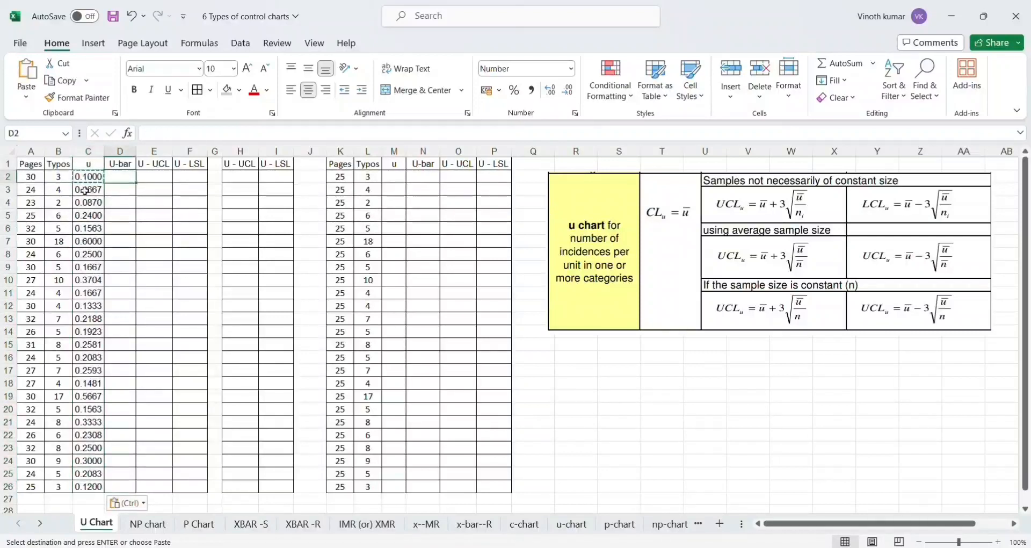
text(=)
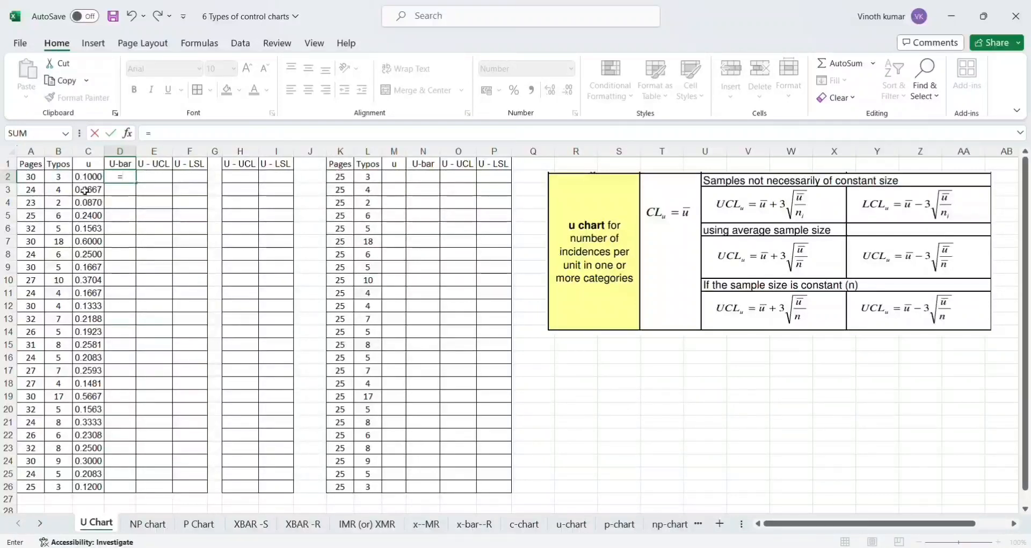
text(sum()
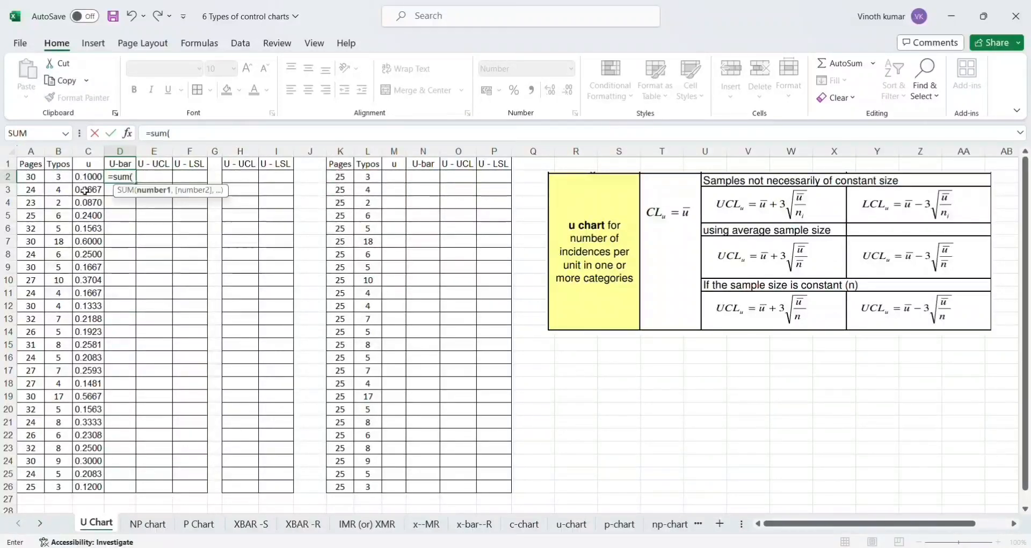
key(Left)
key(ctrl+shift+Down)
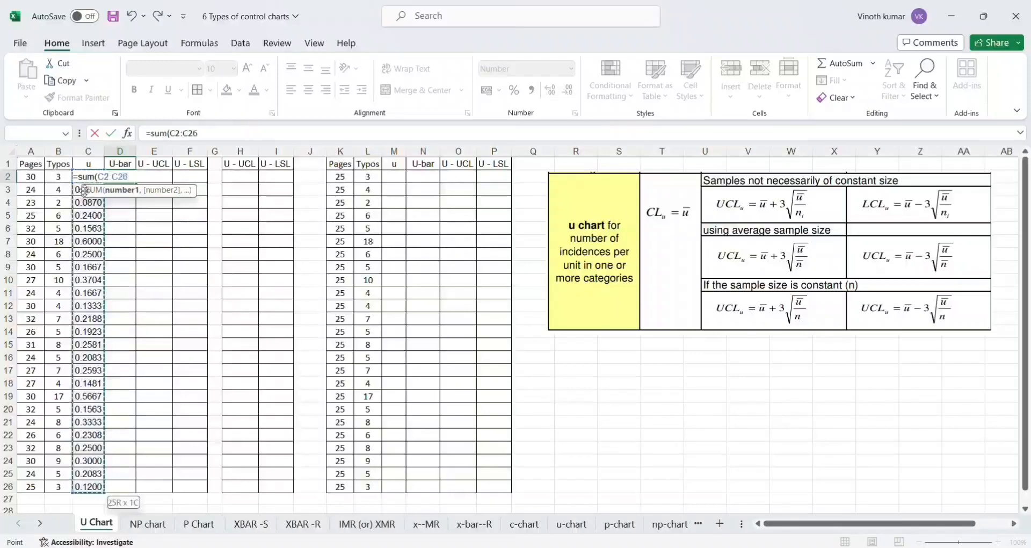
text())
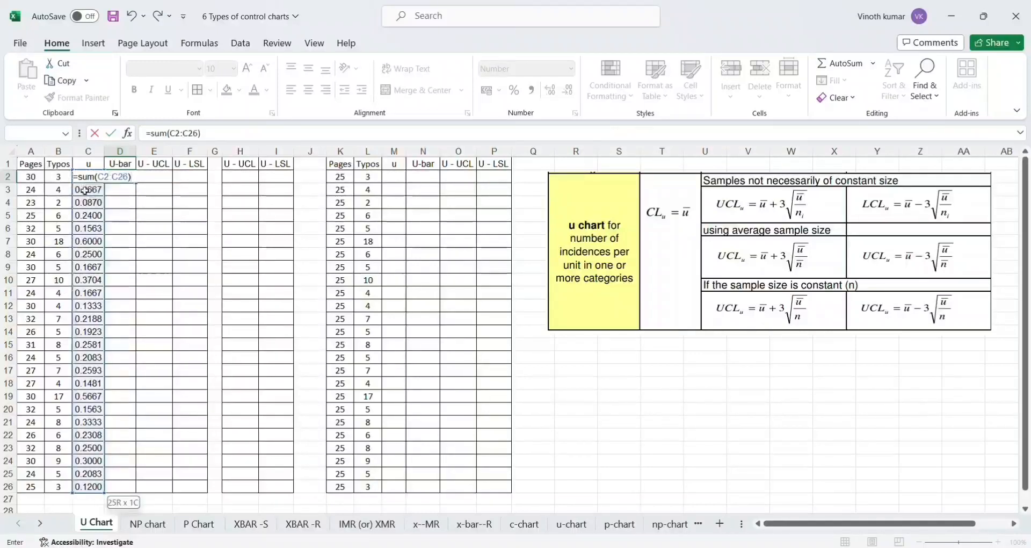
text(/count)
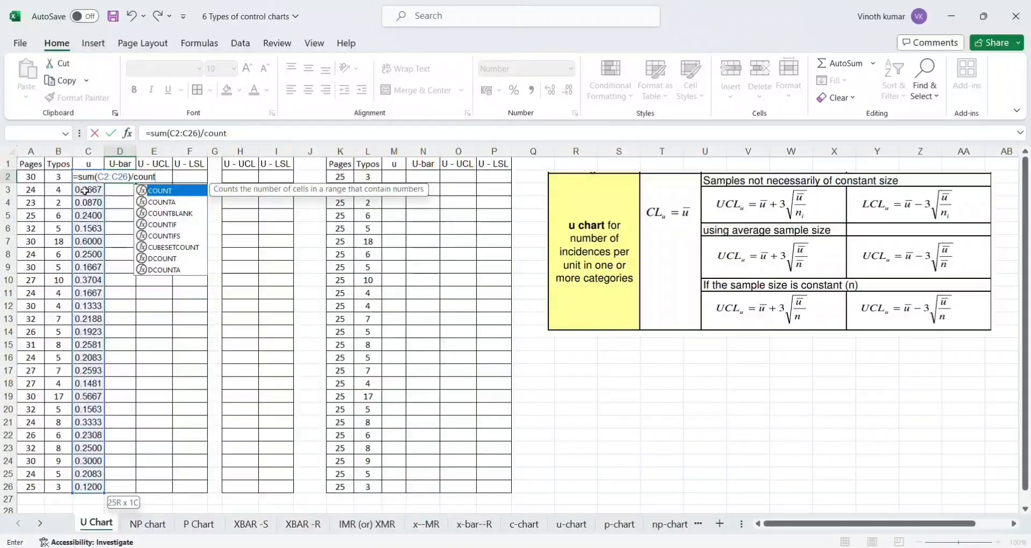
text(()
key(Left)
key(ctrl+shift+Down)
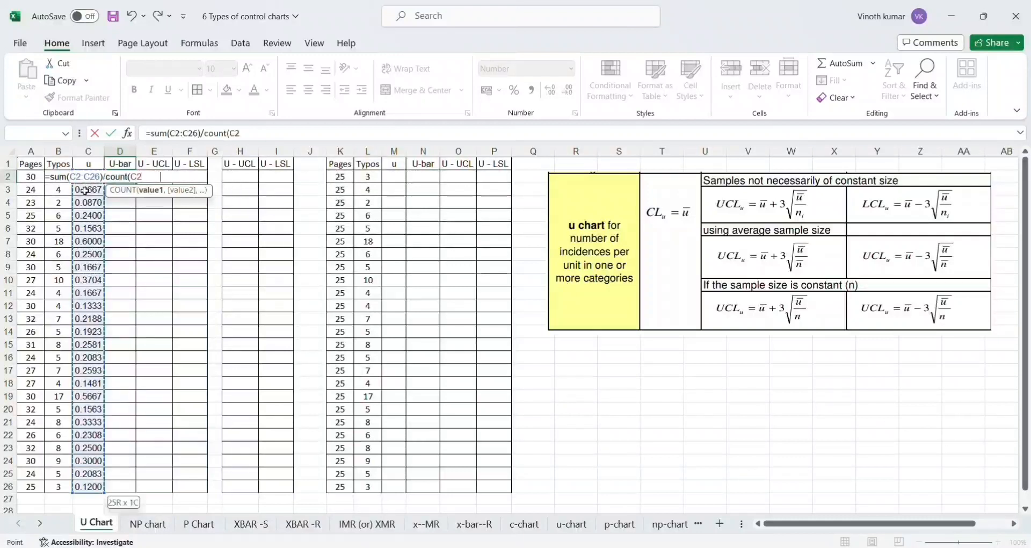
text())
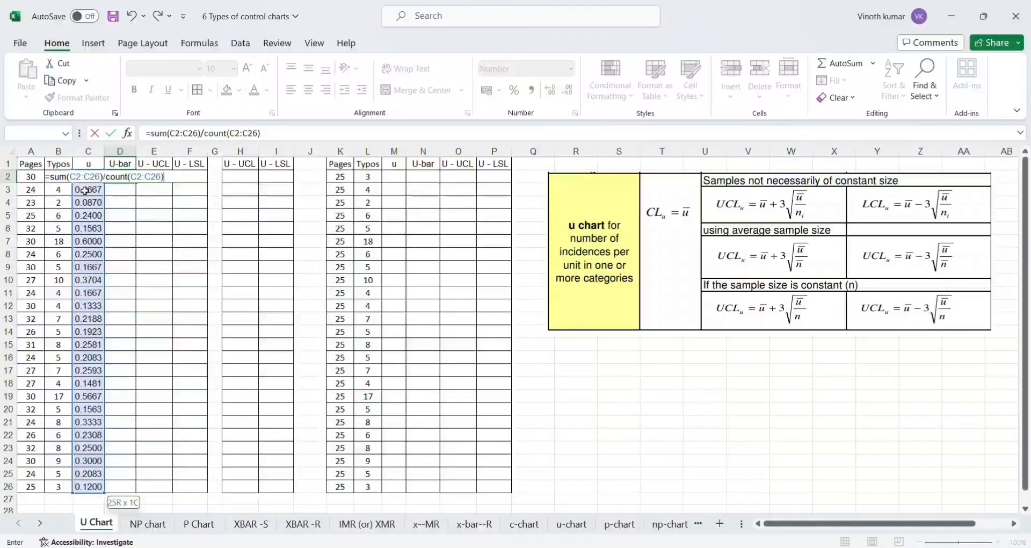
key(Return)
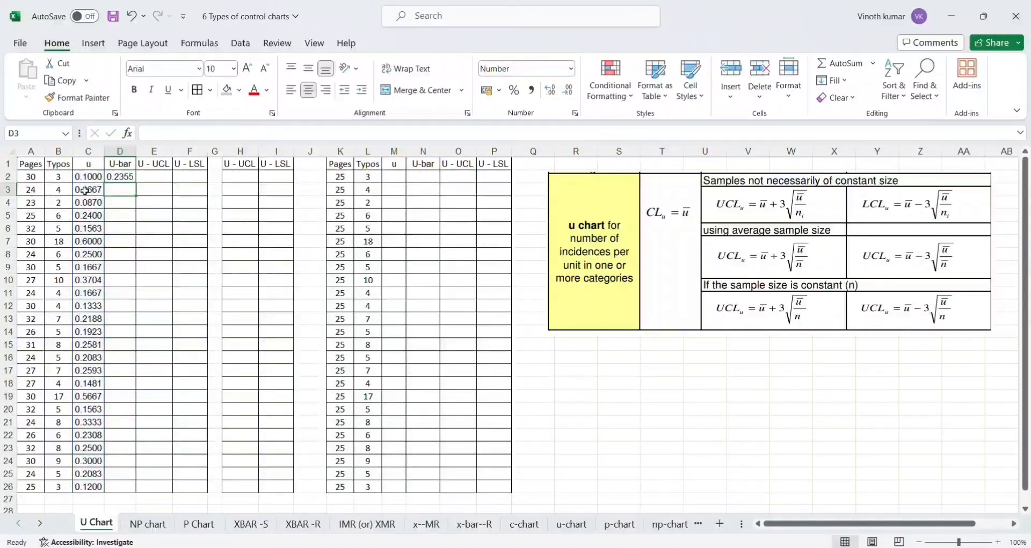
Enter =D2 in D3 so the U-bar value repeats from the cell above.
key(Up)
key(Down)
text(=)
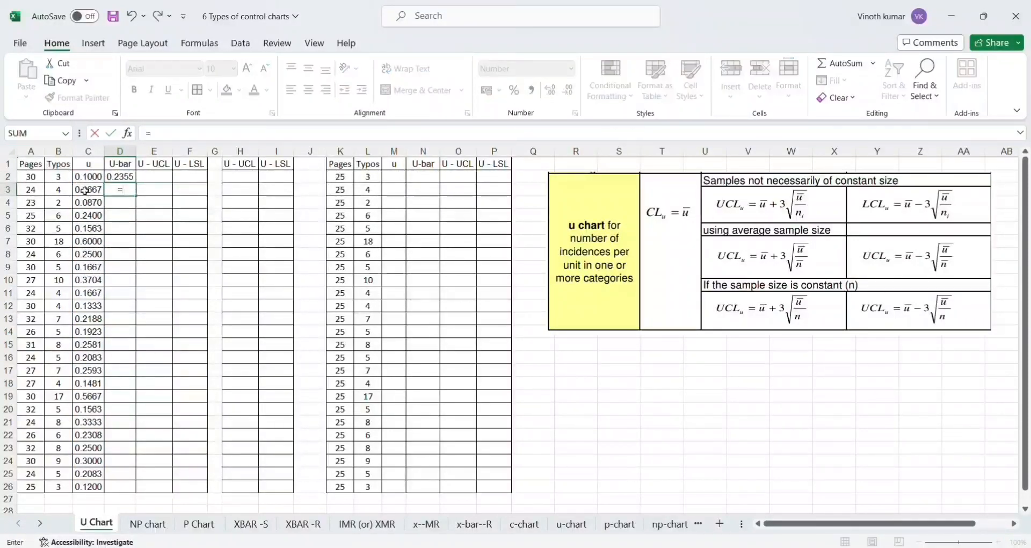
key(Up)
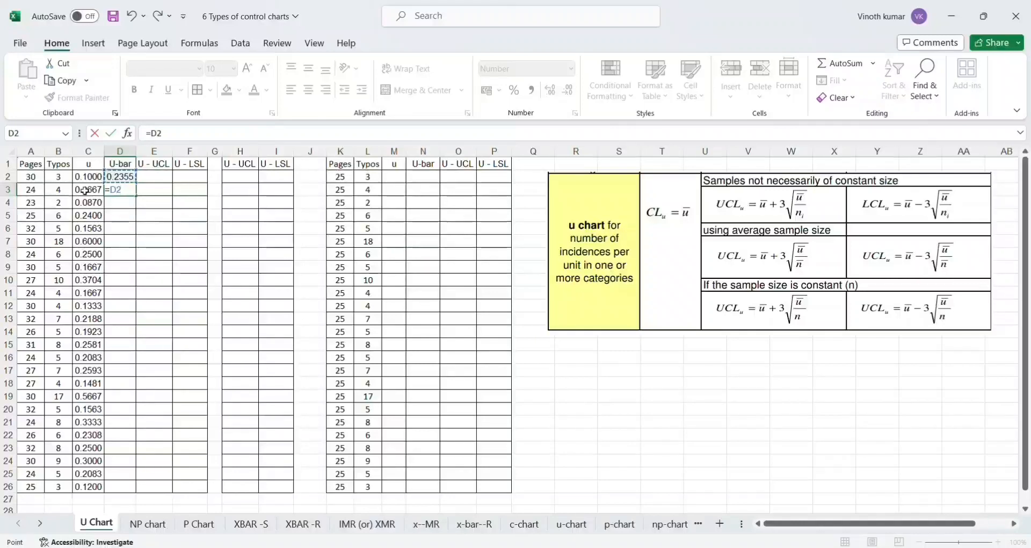
key(Return)
Copy the D3 reference formula down the U-bar column through D26.
key(Up)
key(ctrl+c)
key(Left)
key(ctrl+Down)
key(Right)
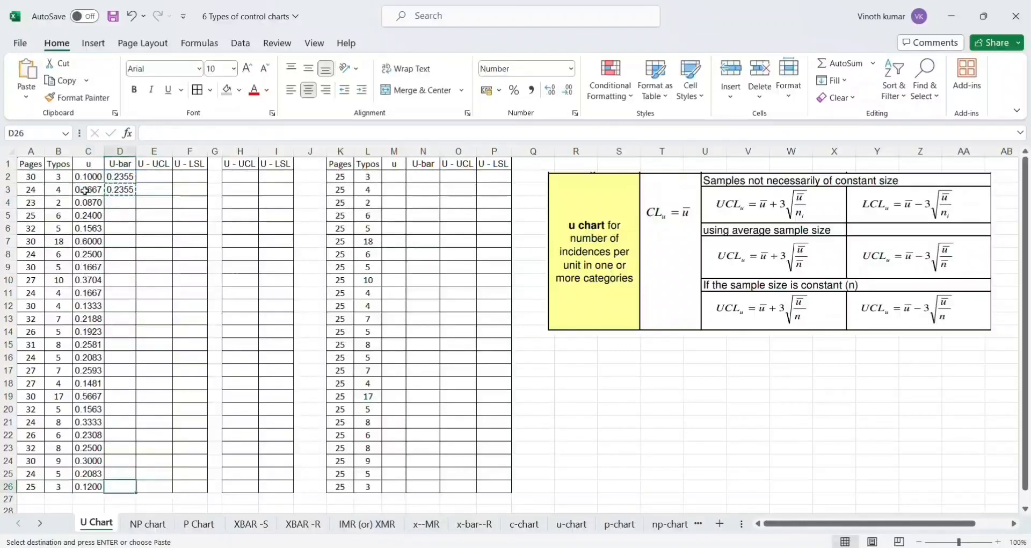
key(ctrl+shift+Up)
key(ctrl+v)
key(Escape)
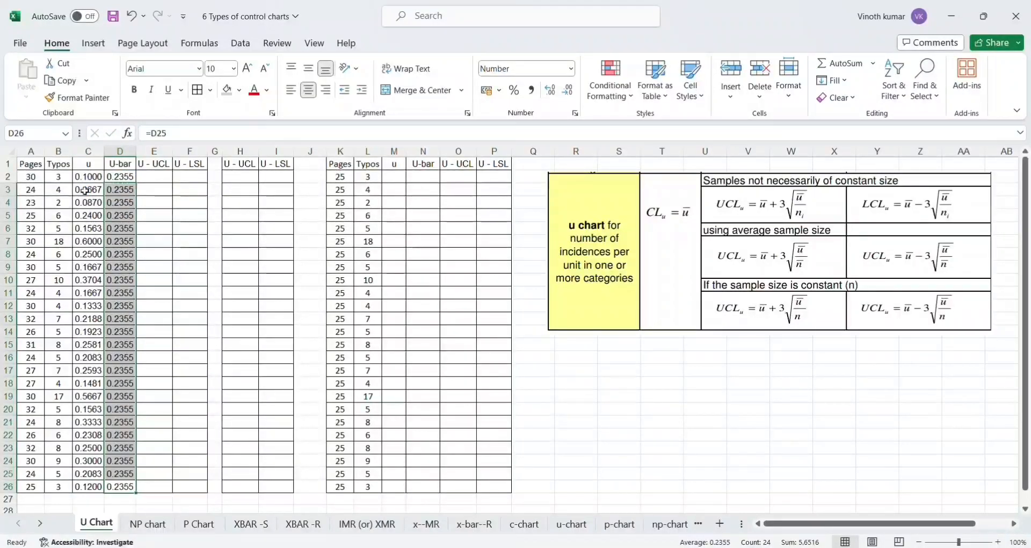
key(Left)
key(Up)
key(Right)
key(Up)
key(Up)
key(ctrl+Up)
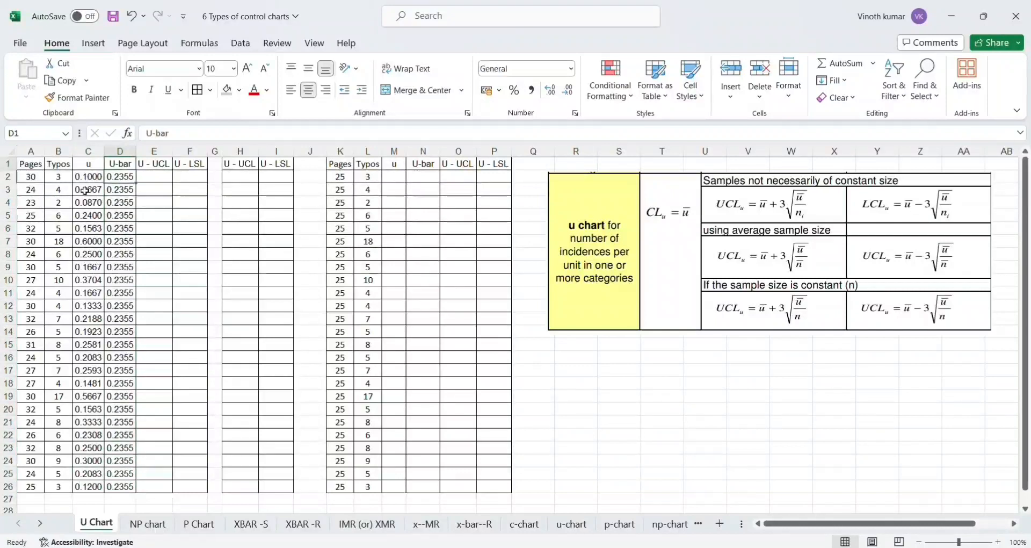
key(Down)
key(Right)
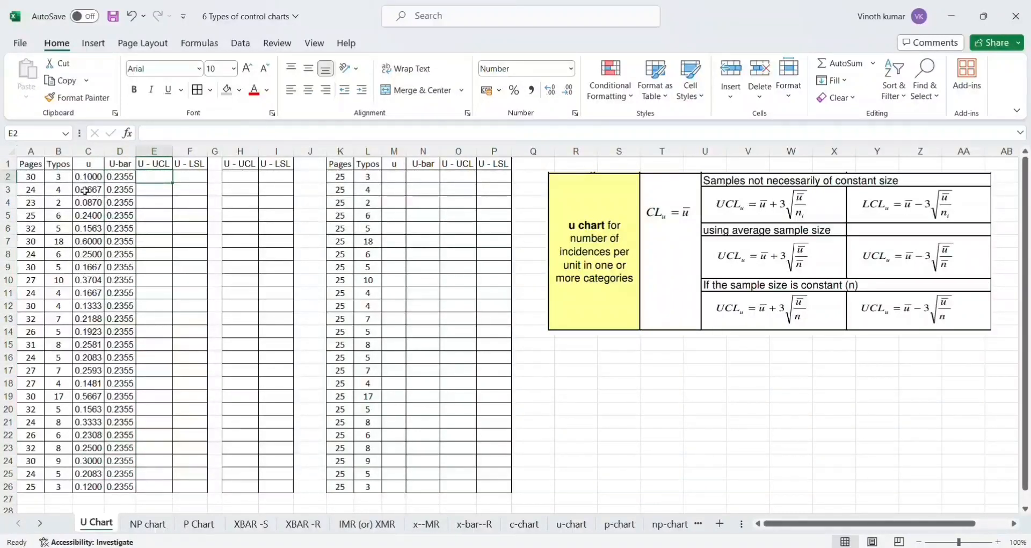
Change the header in F1 to U - LCL.
click(195, 164)
double_click(196, 164)
key(BackSpace)
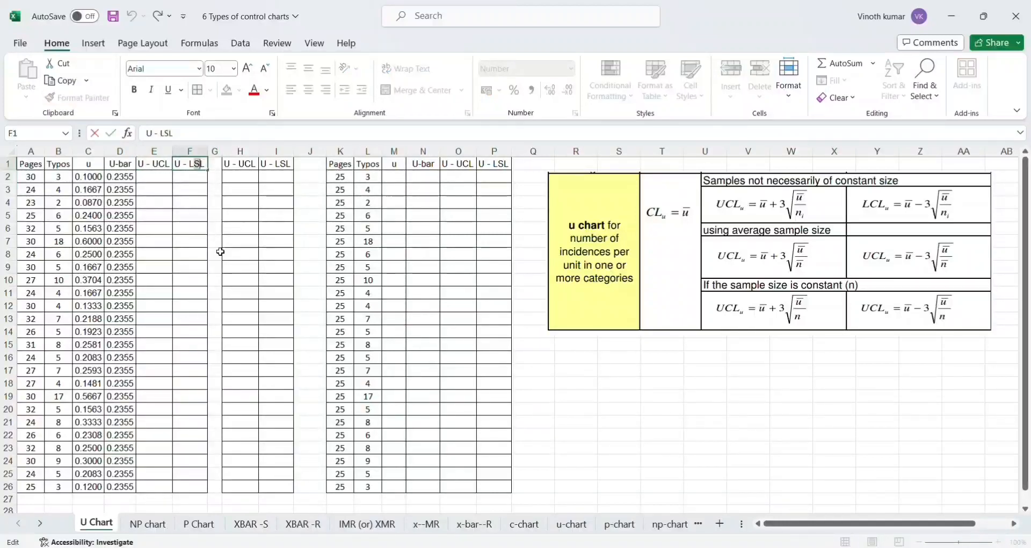
text(C)
key(Tab)
Change the header in I1 to U - LCL.
key(Tab)
key(Tab)
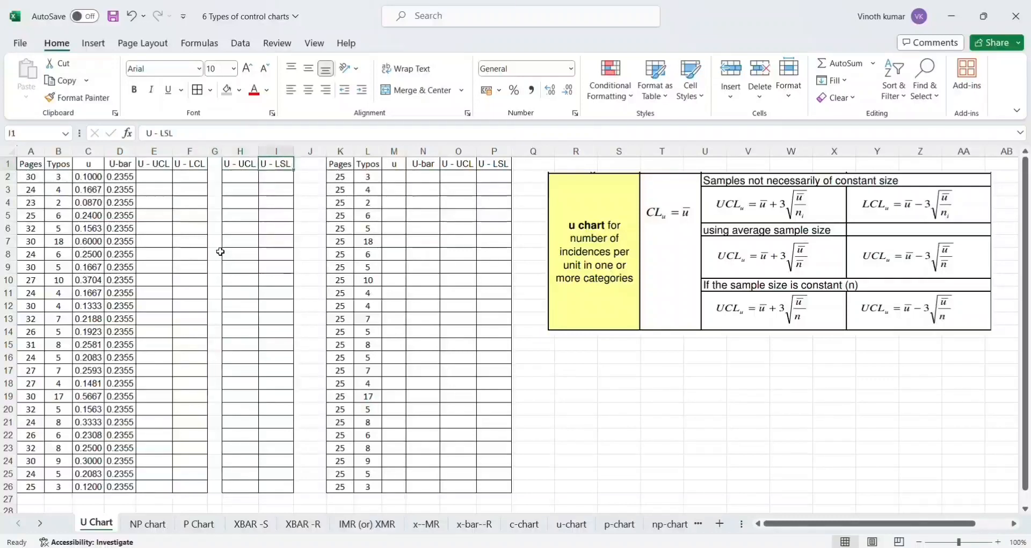
double_click(281, 162)
key(Delete)
text(C)
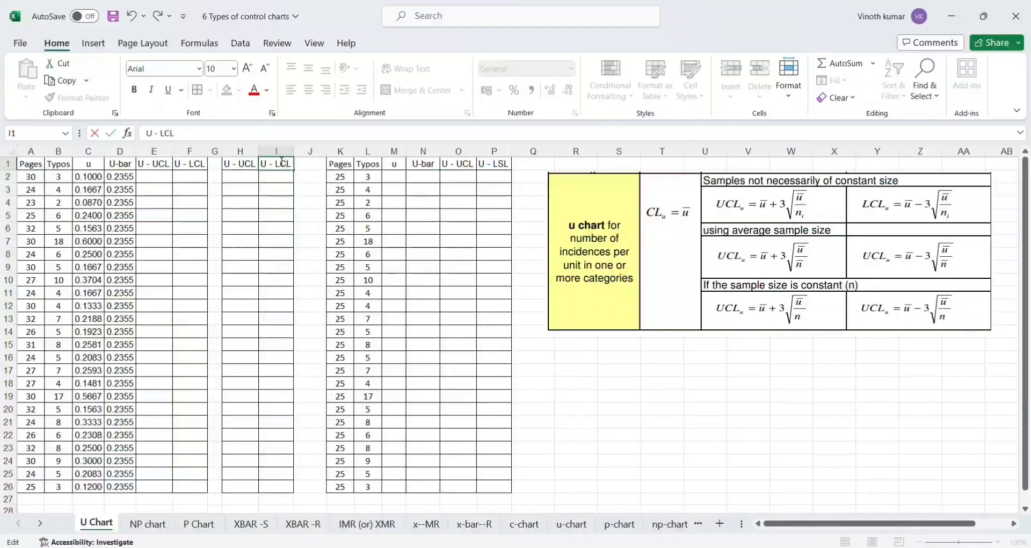
Change the header in P1 of the constant sample size table to U - LCL.
click(501, 160)
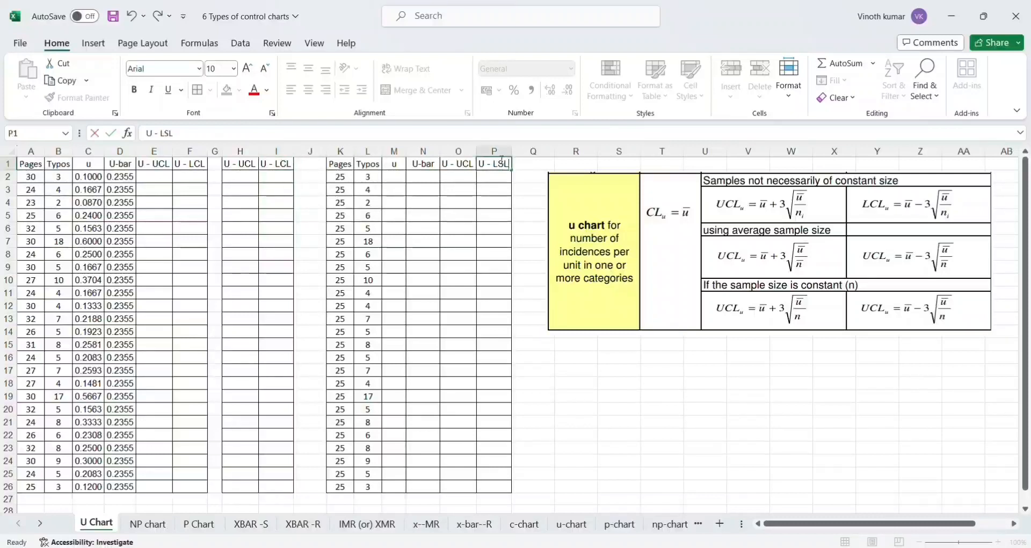
key(Delete)
text(C)
key(Return)
Enter the varying sample size upper limit formula =D2+3*SQRT(D2/A2) in E2 of the U - UCL column.
key(Up)
key(Left)
key(Left)
key(Left)
key(Left)
key(Left)
key(Left)
key(Left)
key(Left)
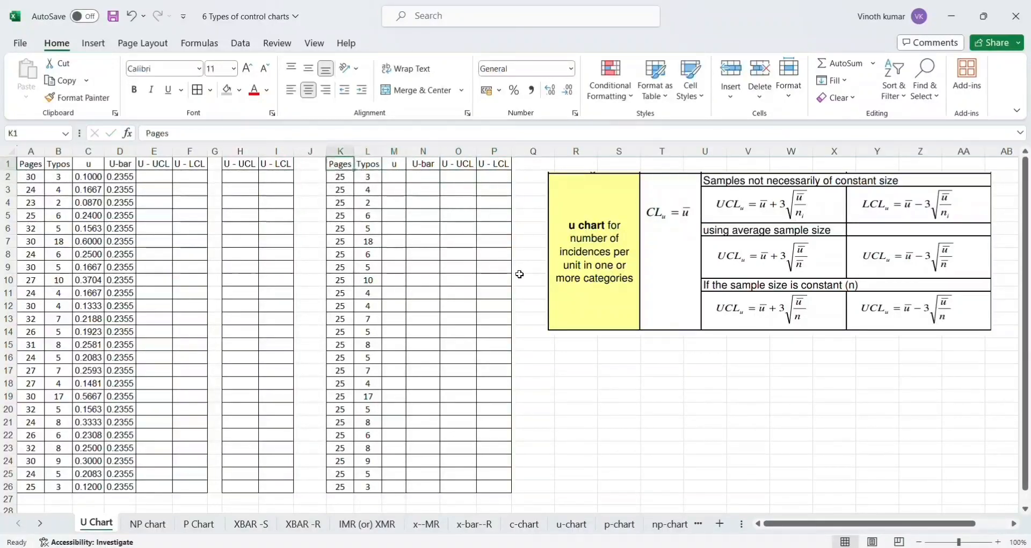
key(Left)
key(Left)
key(Left)
key(Left)
key(Down)
key(Right)
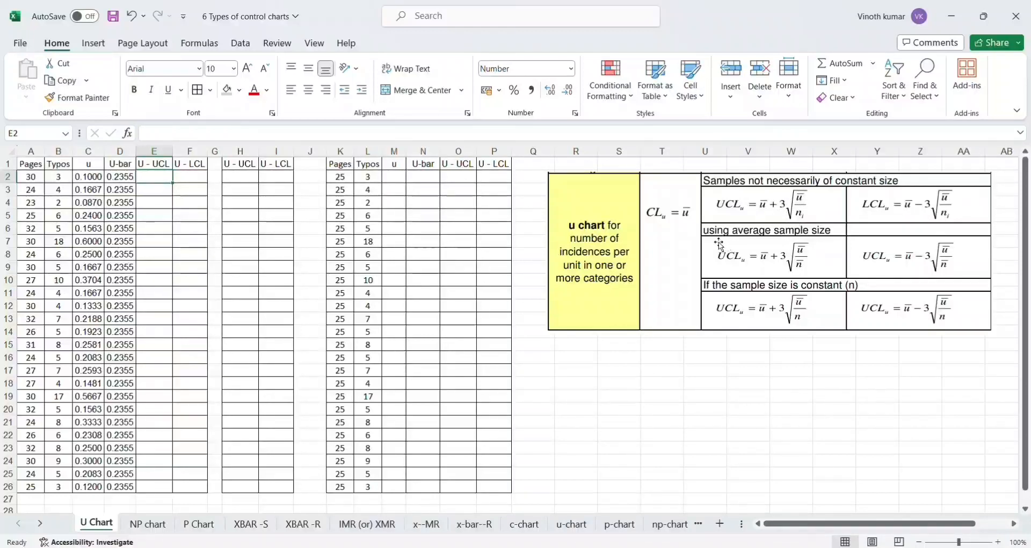
text(=)
key(Left)
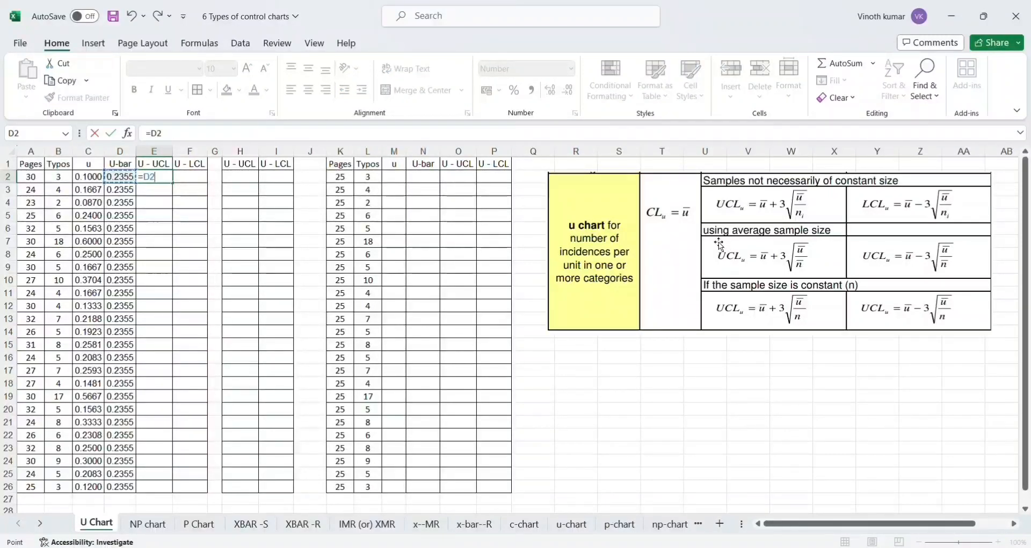
text(+3*)
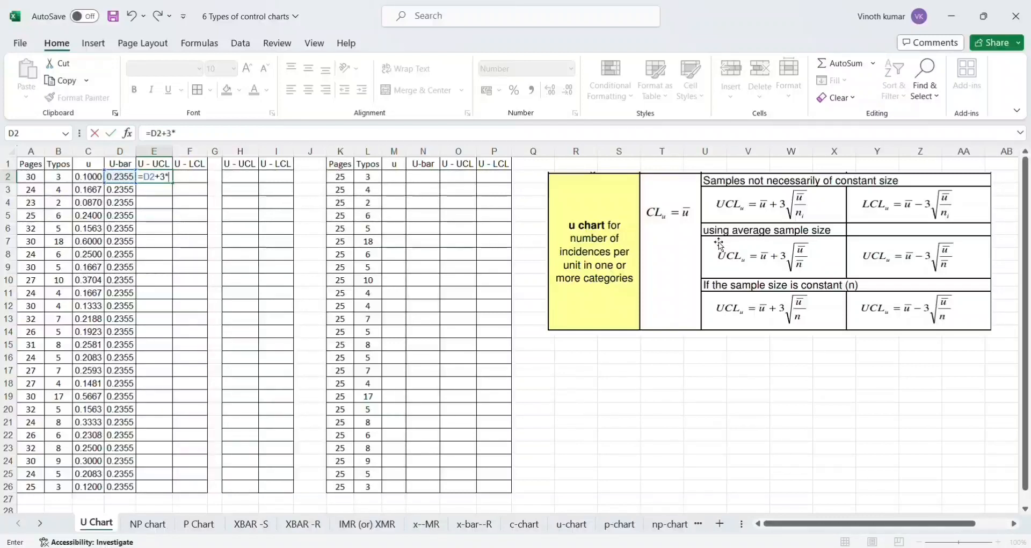
text(suqrt)
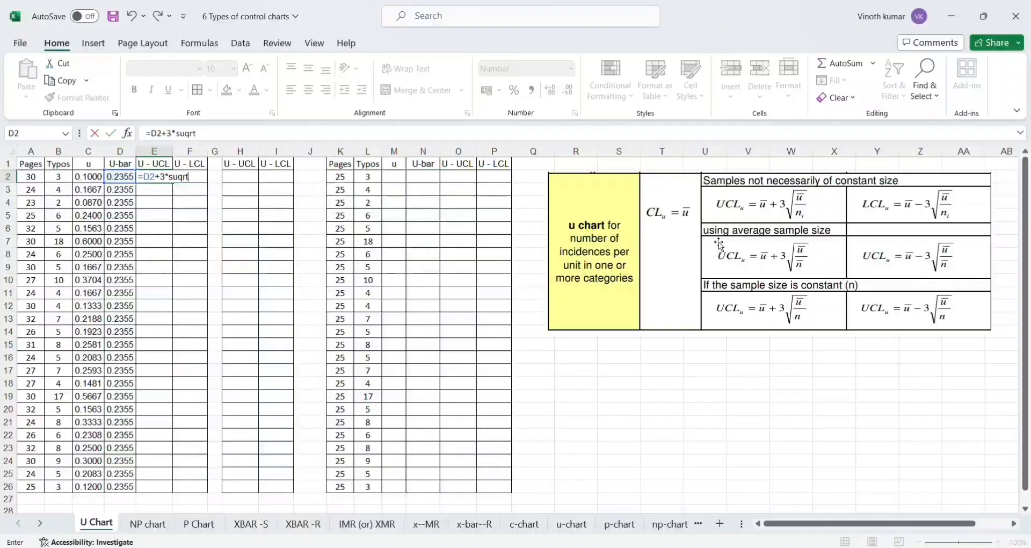
text(()
key(BackSpace)
key(BackSpace)
key(BackSpace)
key(BackSpace)
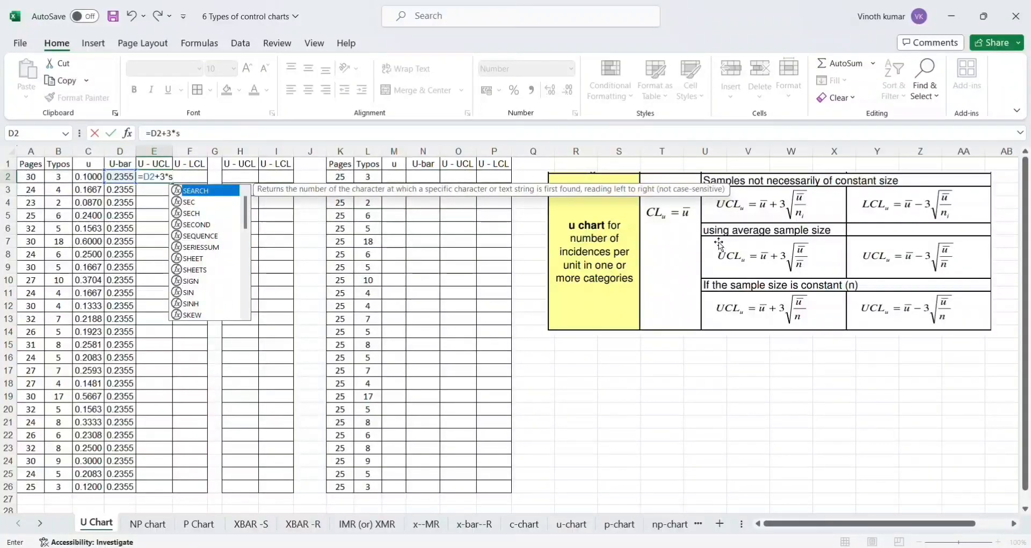
text(qrt)
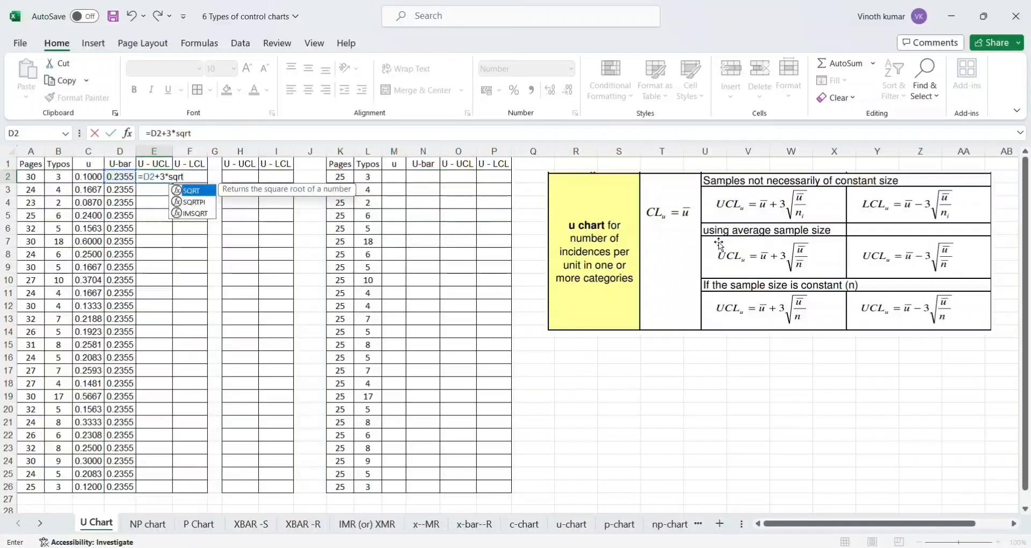
text(()
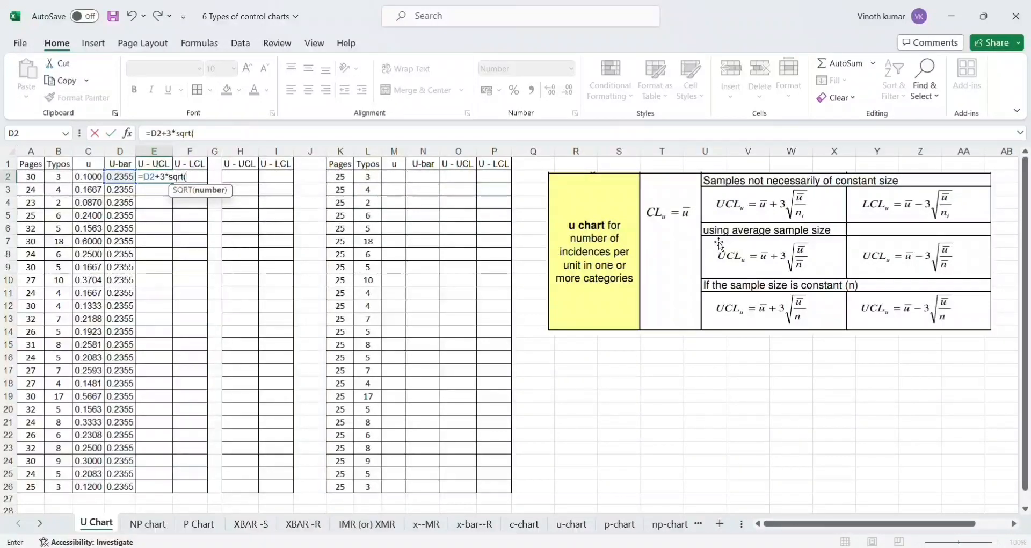
key(Left)
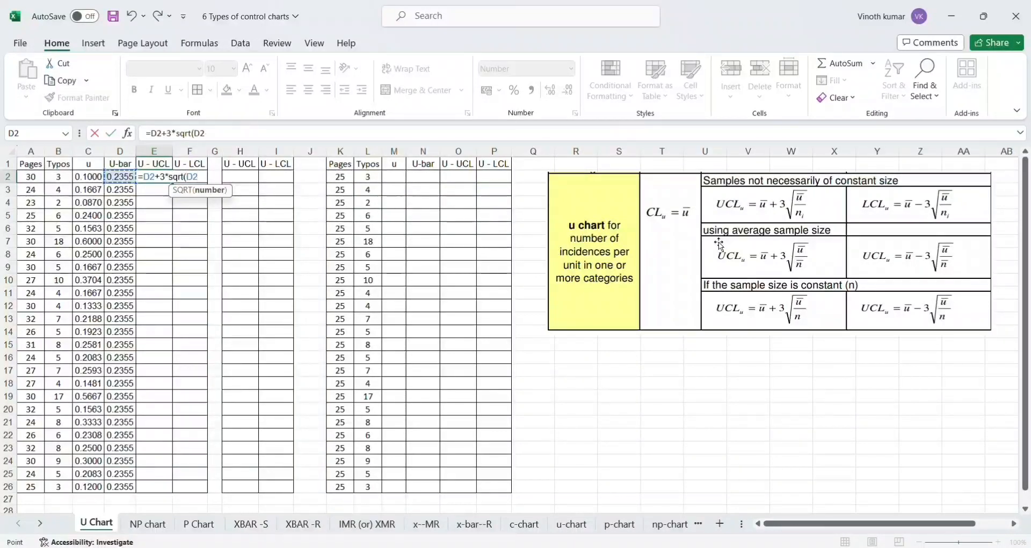
text(/)
key(Left)
key(Left)
key(Left)
key(Left)
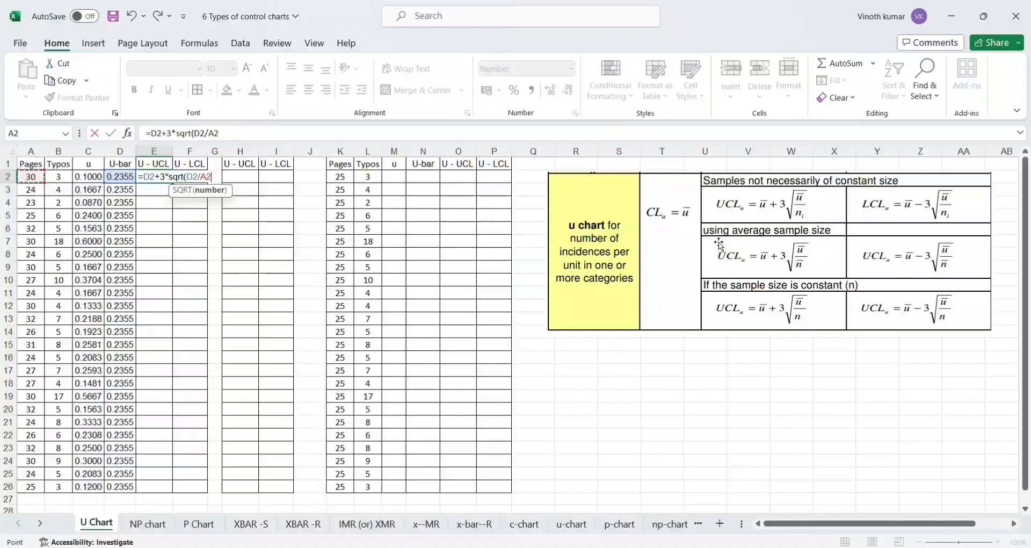
text())
key(Return)
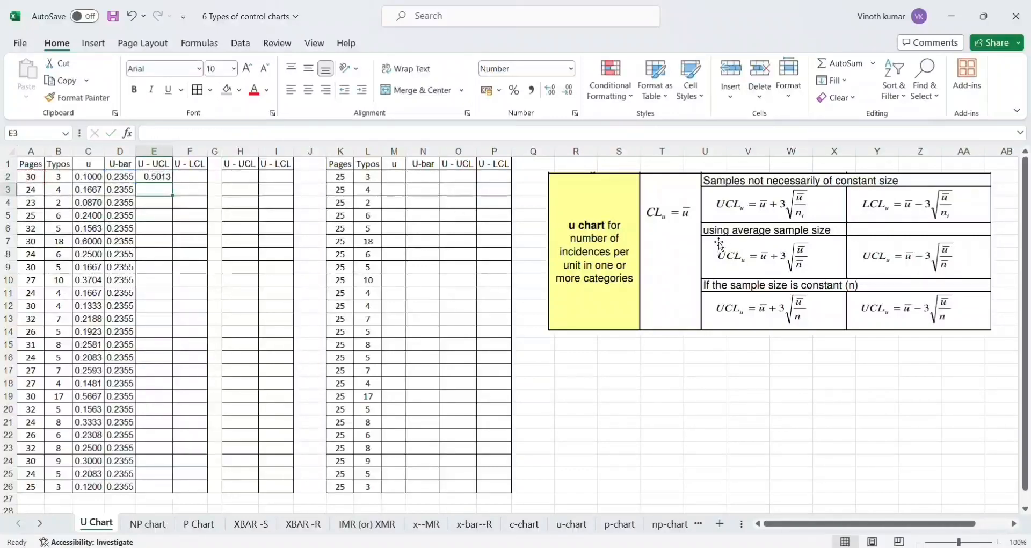
Copy the E2 upper limit formula down the U - UCL column through E26.
key(Up)
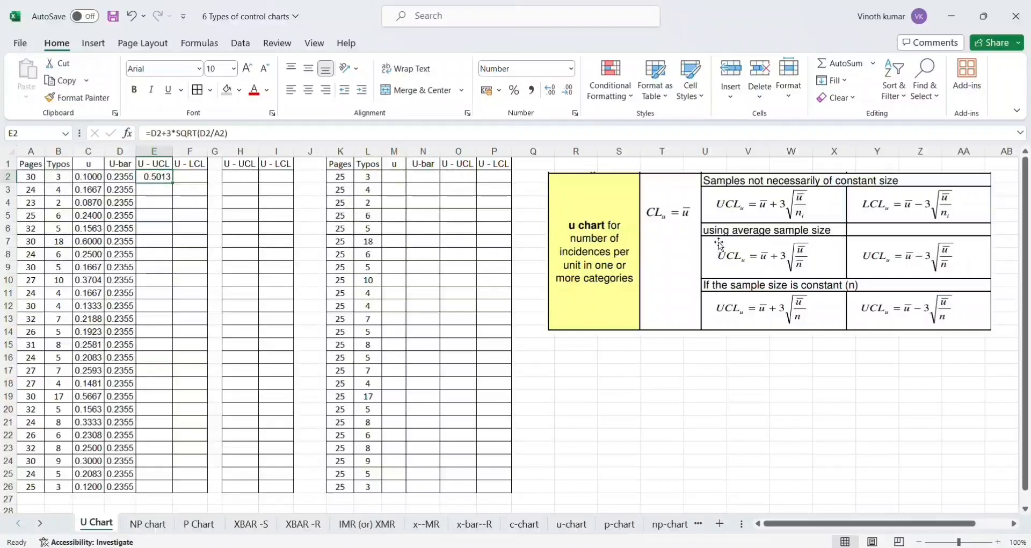
key(ctrl+c)
key(Down)
key(ctrl+v)
key(Down)
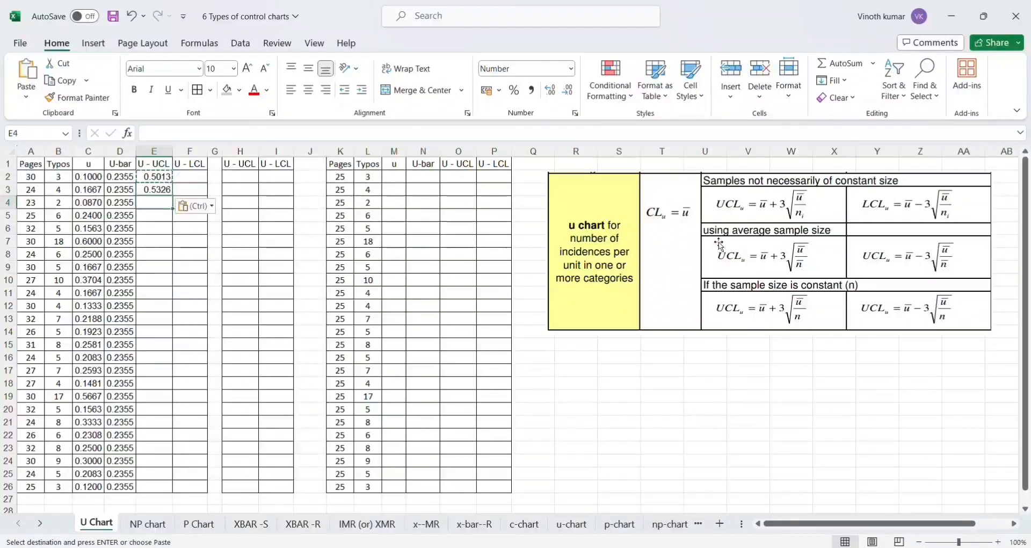
key(Left)
key(ctrl+Down)
key(Right)
key(ctrl+shift+Up)
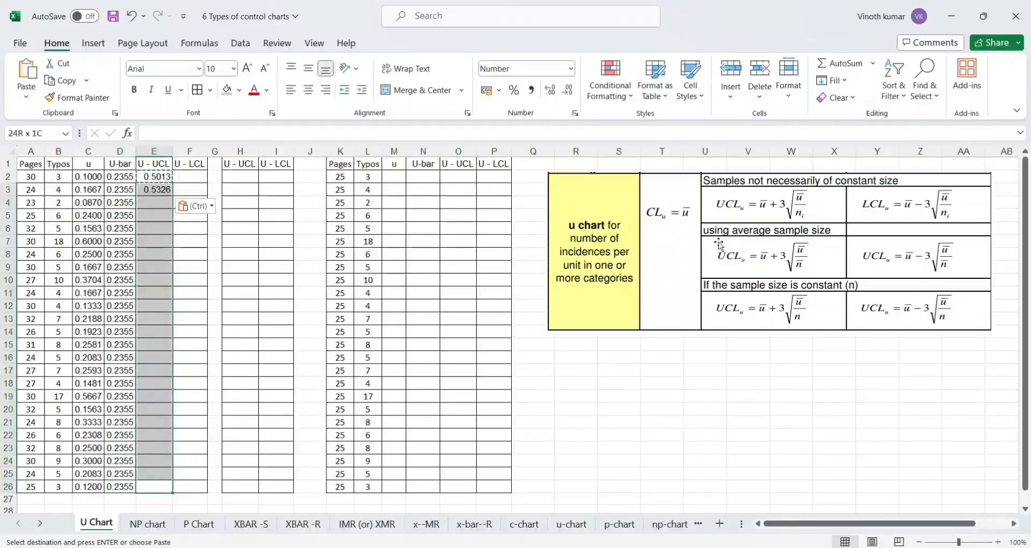
key(ctrl+v)
key(Up)
key(shift+Up)
key(Up)
key(ctrl+Up)
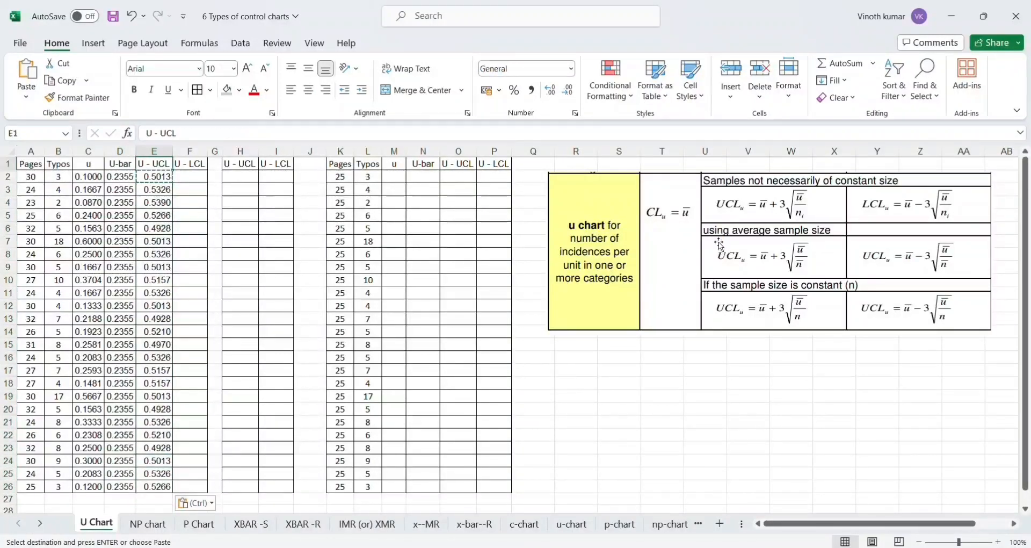
Review the row 2 pages, typos, u and U-bar cells against the U - UCL formula in E2.
key(Down)
key(Left)
key(Left)
key(Left)
key(Left)
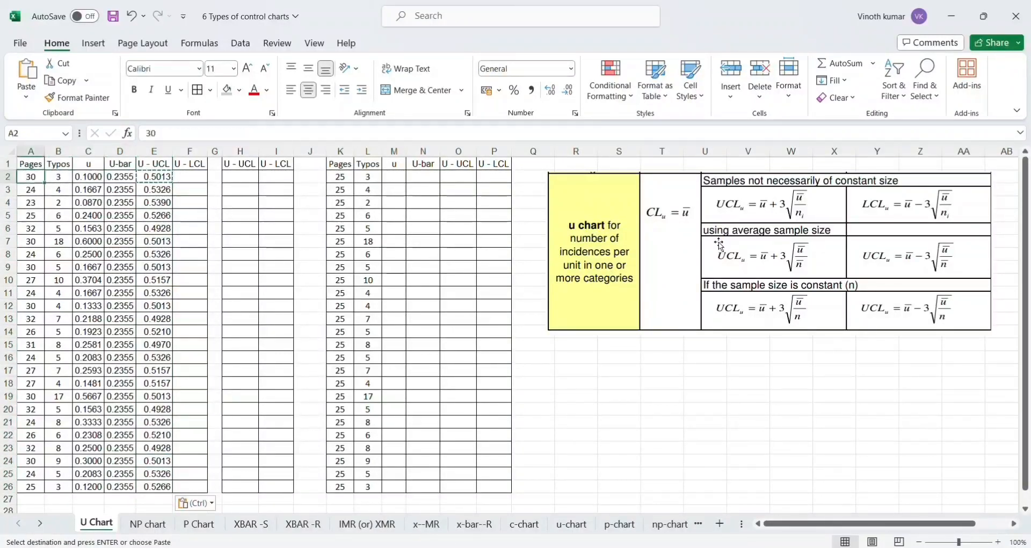
key(Right)
key(Right)
key(Right)
key(Left)
key(Left)
key(Left)
key(Right)
key(Right)
key(Right)
key(Right)
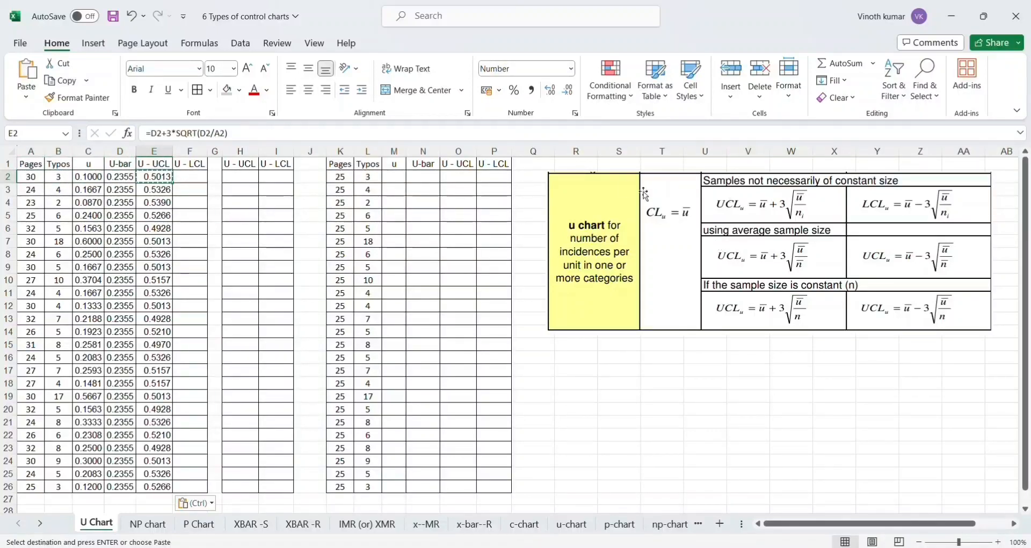
Copy the formula text from E2 into F2 so that it reads =D2+3*SQRT(D2/A2) with unshifted references.
click(243, 132)
key(shift+Left)
key(shift+Left)
key(shift+Left)
key(shift+Left)
key(shift+Left)
key(shift+Left)
key(shift+Left)
key(shift+Left)
key(shift+Left)
key(shift+Left)
key(shift+Left)
key(shift+Left)
key(shift+Left)
key(shift+Left)
key(shift+Left)
key(shift+Left)
key(shift+Left)
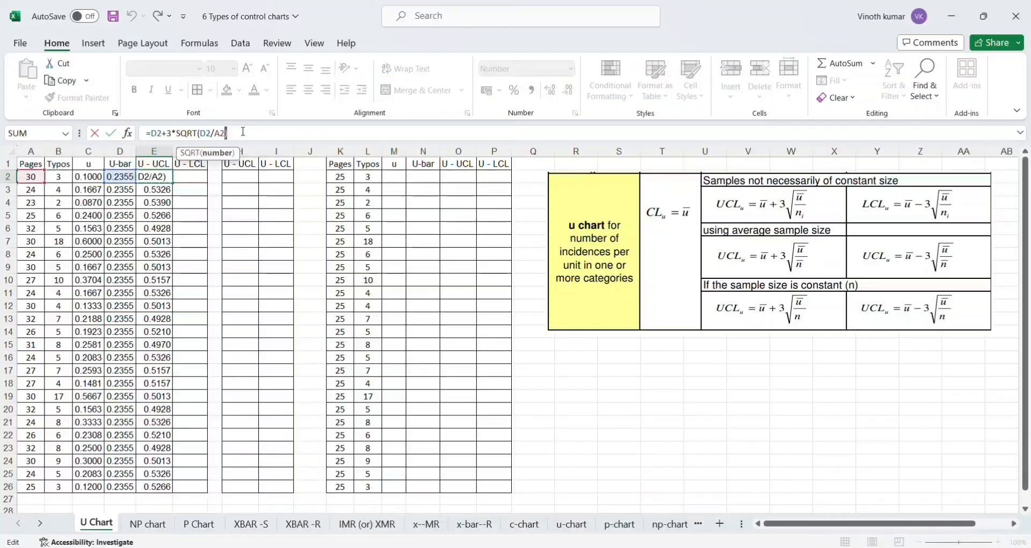
key(Tab)
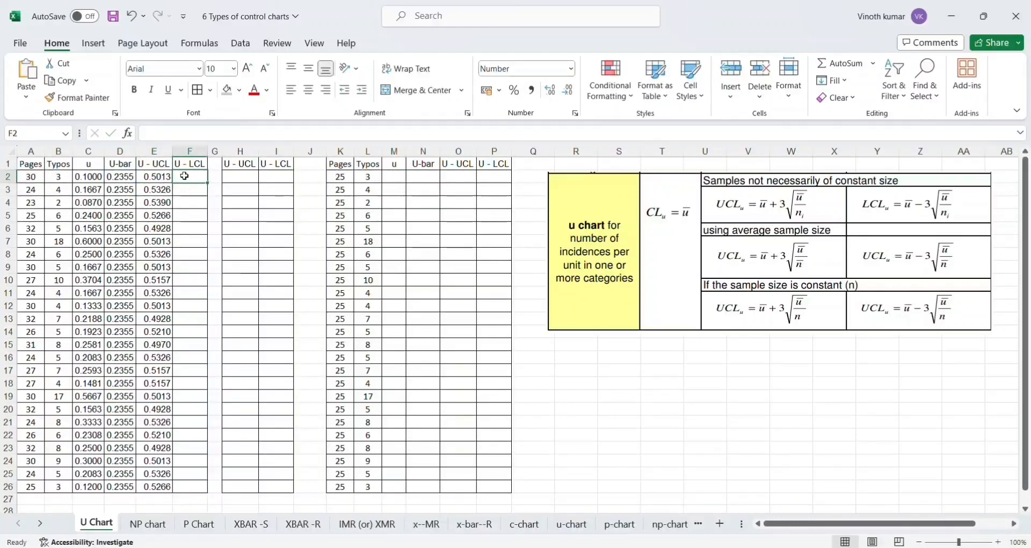
click(146, 131)
key(ctrl+v)
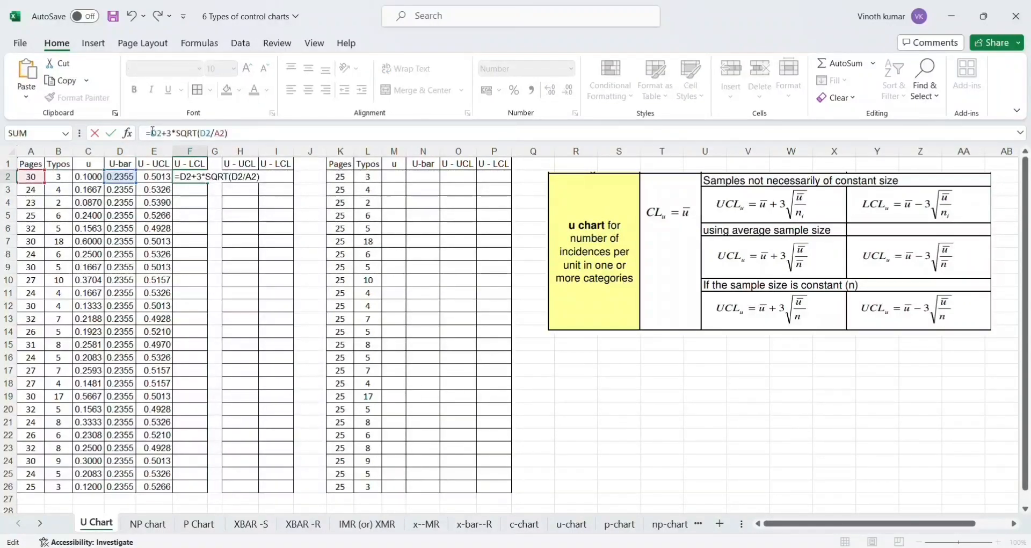
Change the F2 formula to the zero-floored lower limit =MAX(0,D2-3*SQRT(D2/A2)).
text(mo)
key(BackSpace)
key(BackSpace)
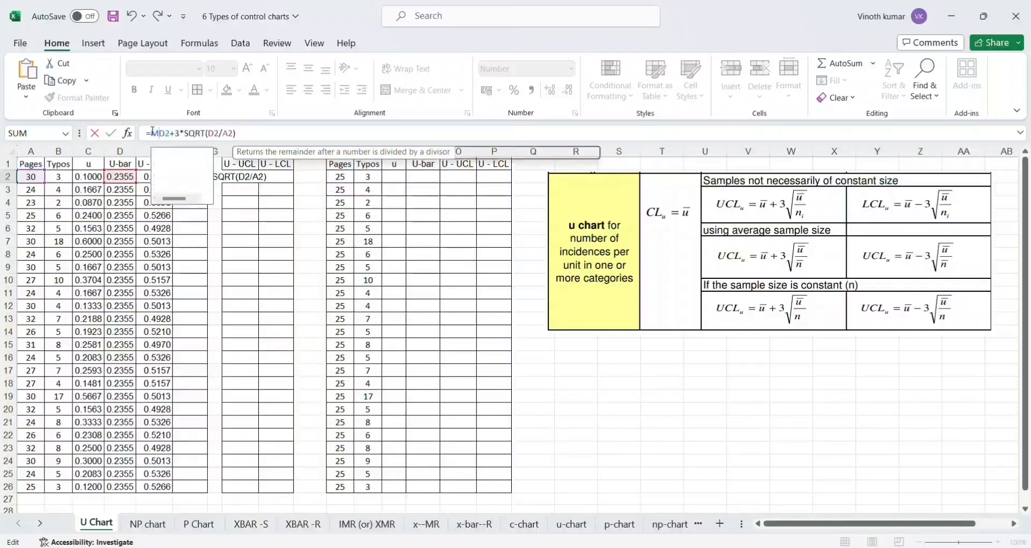
text(max)
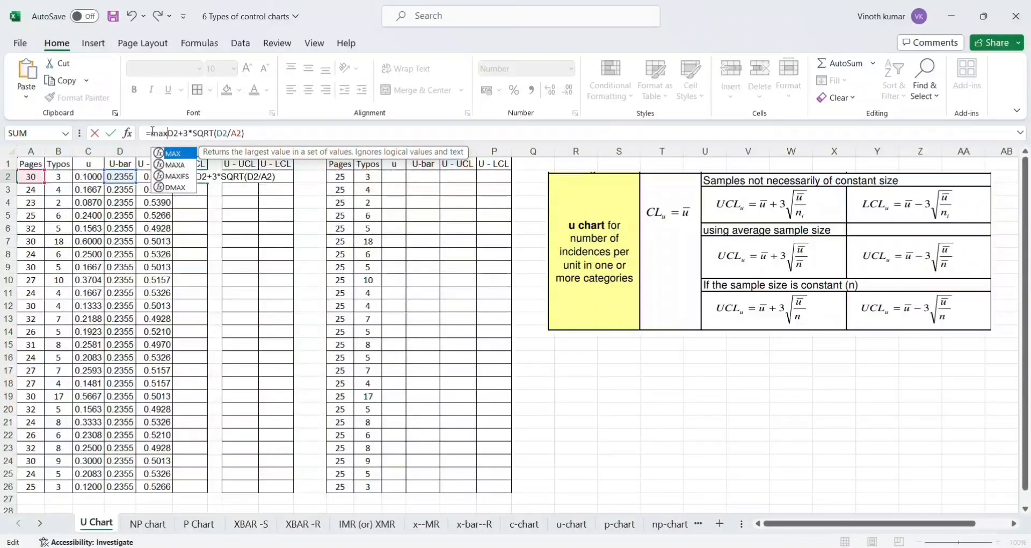
text((0,)
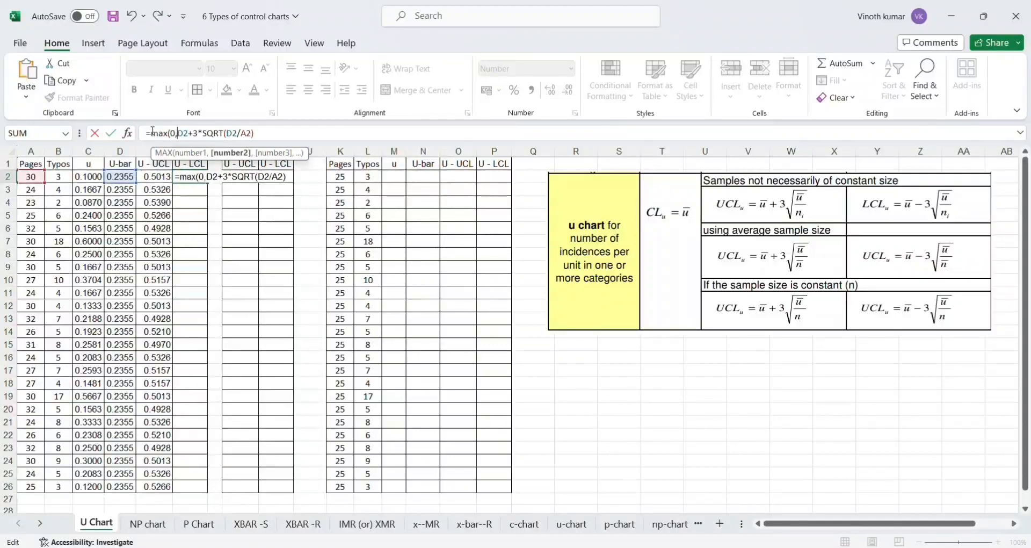
click(189, 132)
text(-)
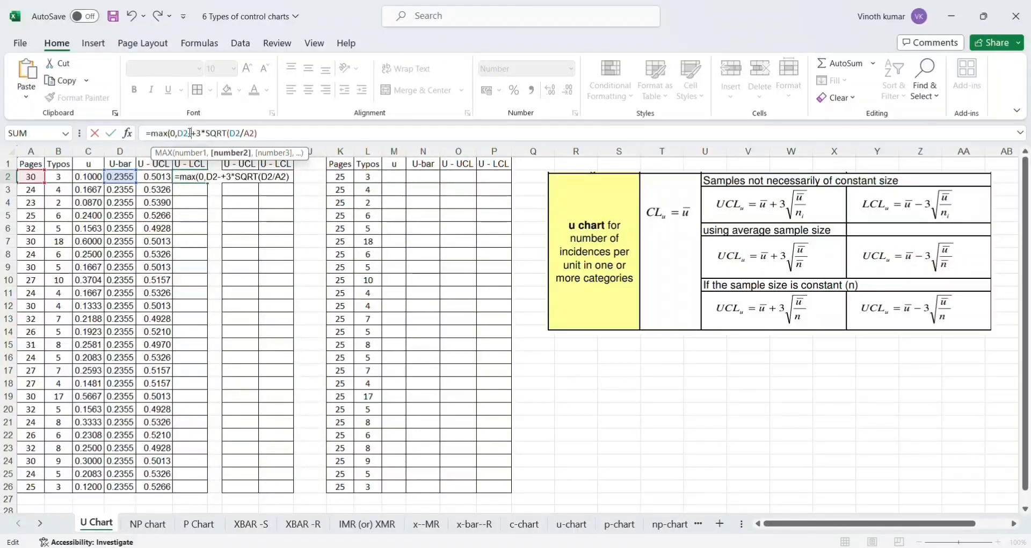
key(Delete)
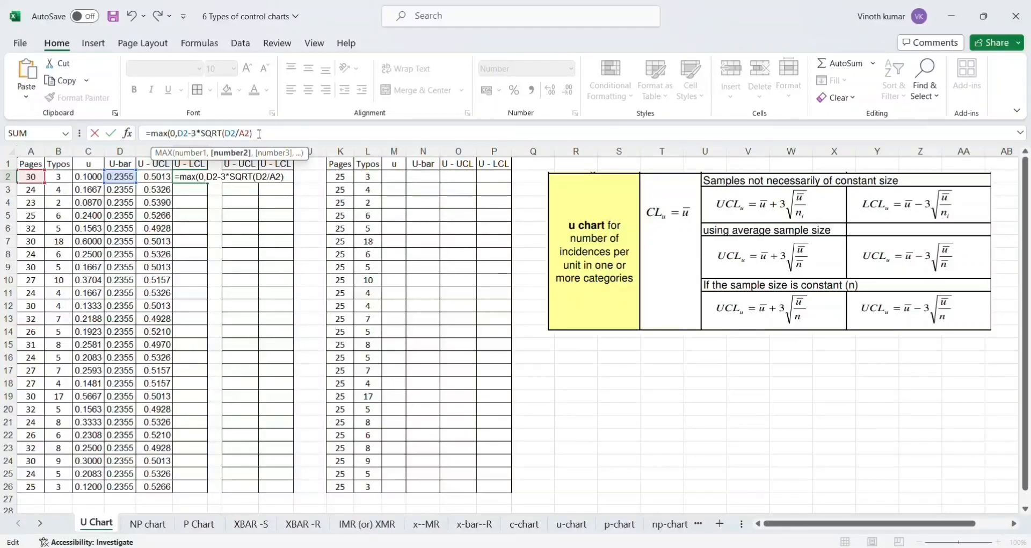
click(259, 134)
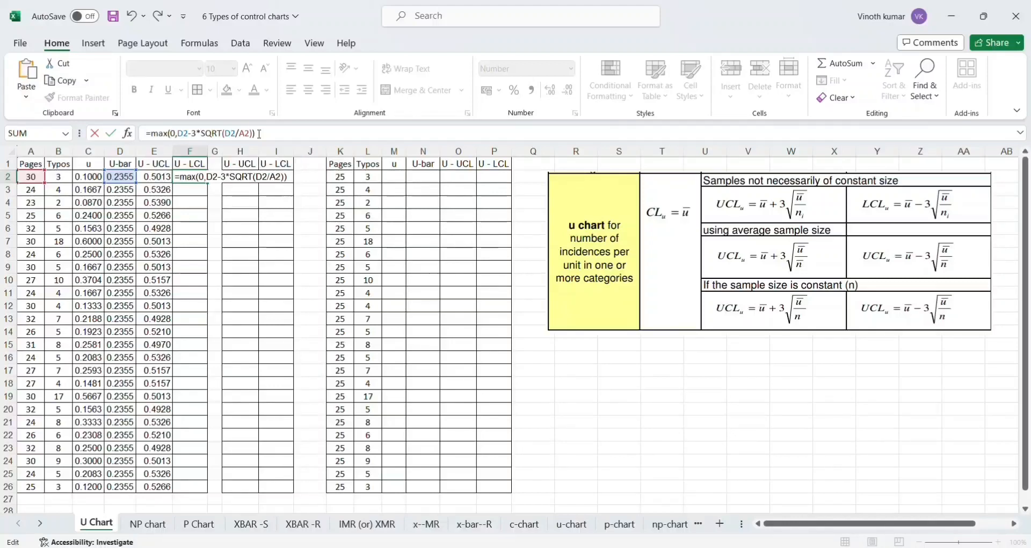
key(Return)
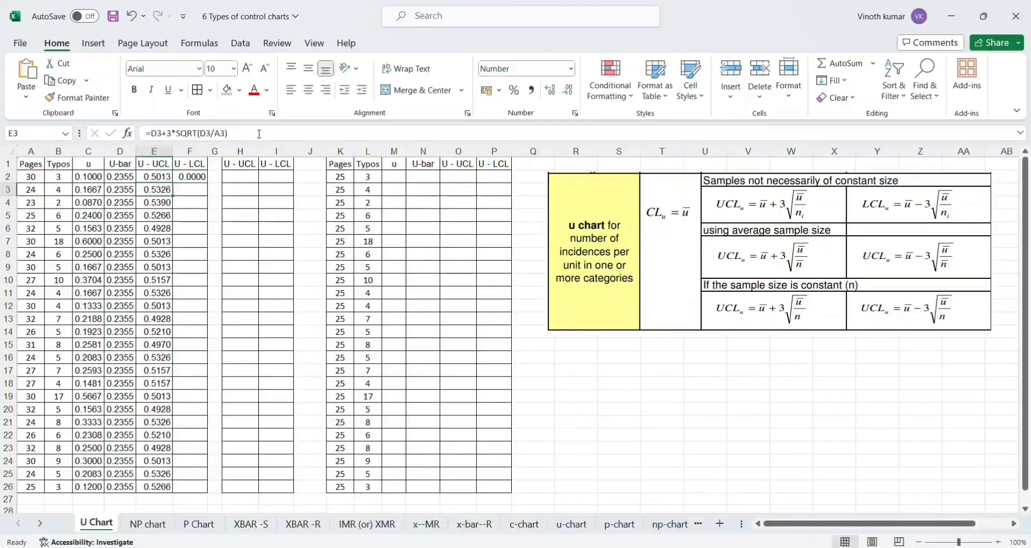
Copy the F2 lower limit formula down the U - LCL column through F26.
key(Up)
key(Right)
key(ctrl+c)
key(Left)
key(ctrl+Down)
key(Right)
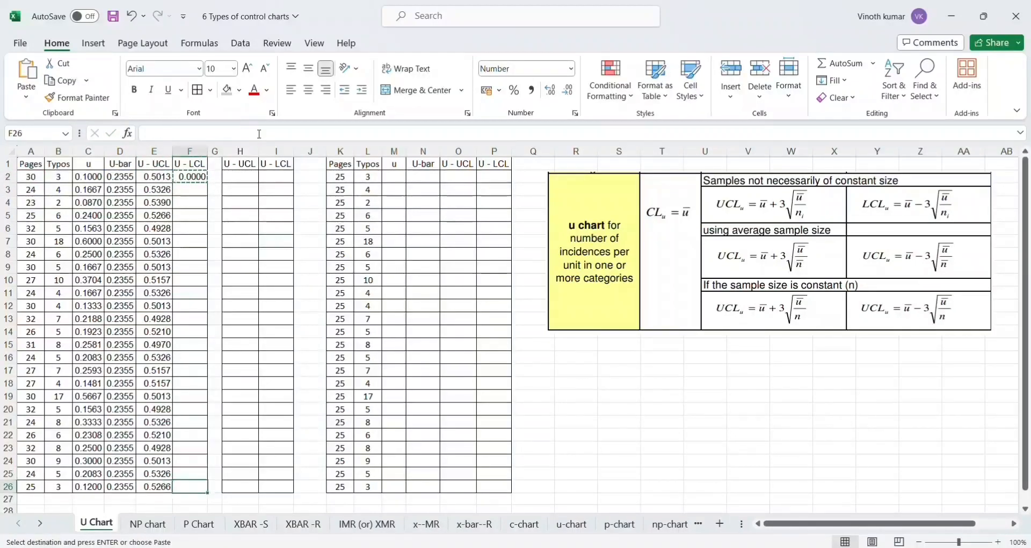
key(ctrl+shift+Up)
key(ctrl+v)
key(Left)
key(Escape)
Insert a line chart of the u, U-bar, U - UCL and U - LCL columns from C1:F26, including their headers.
key(ctrl+Down)
key(Up)
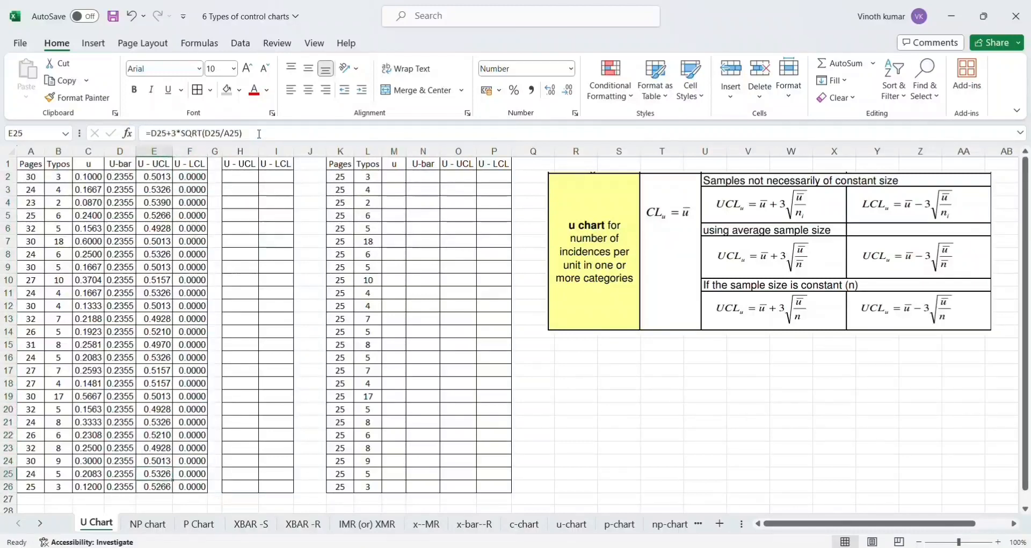
key(Left)
key(Left)
key(Up)
key(Up)
key(ctrl+Up)
key(Right)
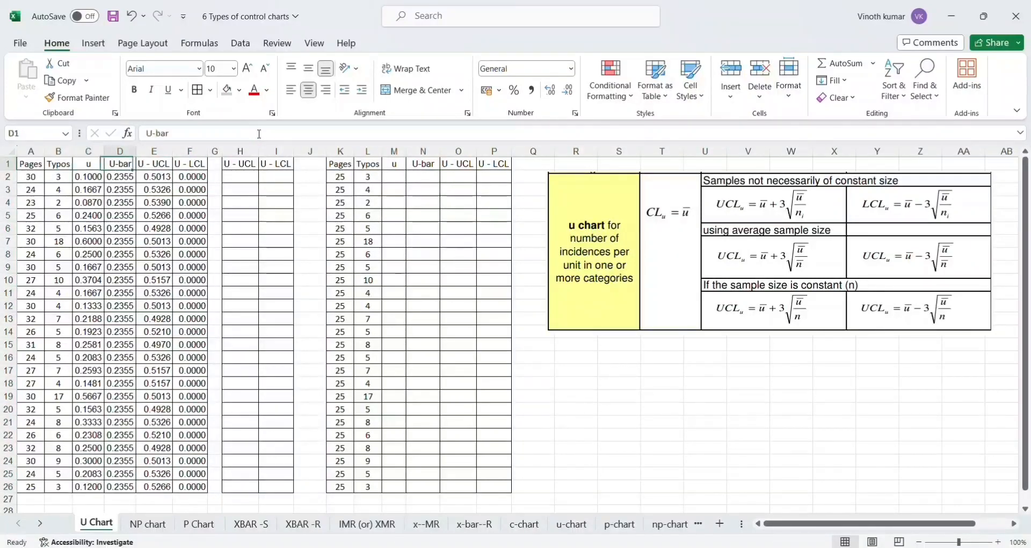
key(Right)
key(Left)
key(Right)
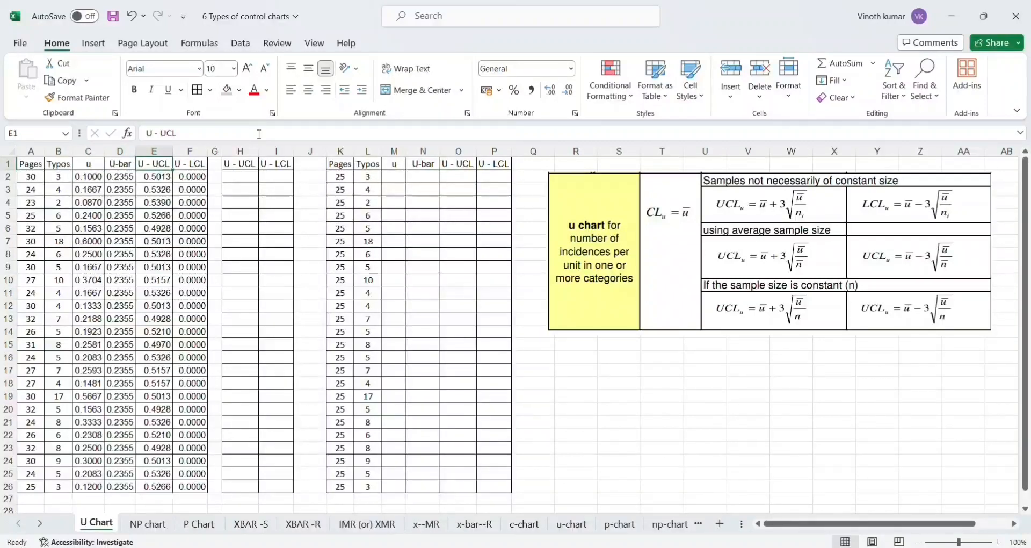
key(Left)
key(Left)
key(Right)
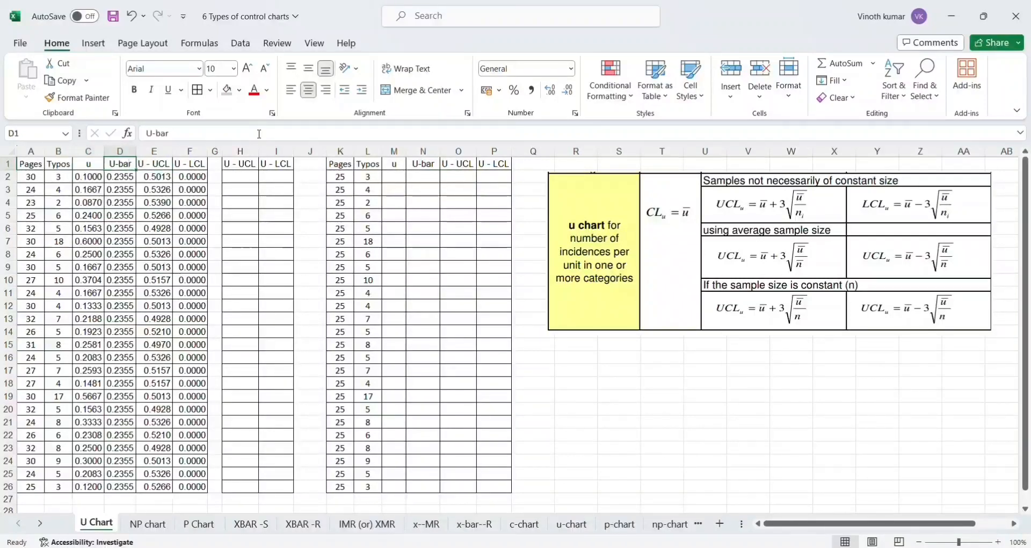
key(shift+Right)
key(Left)
key(shift+Right)
key(shift+Right)
key(shift+Right)
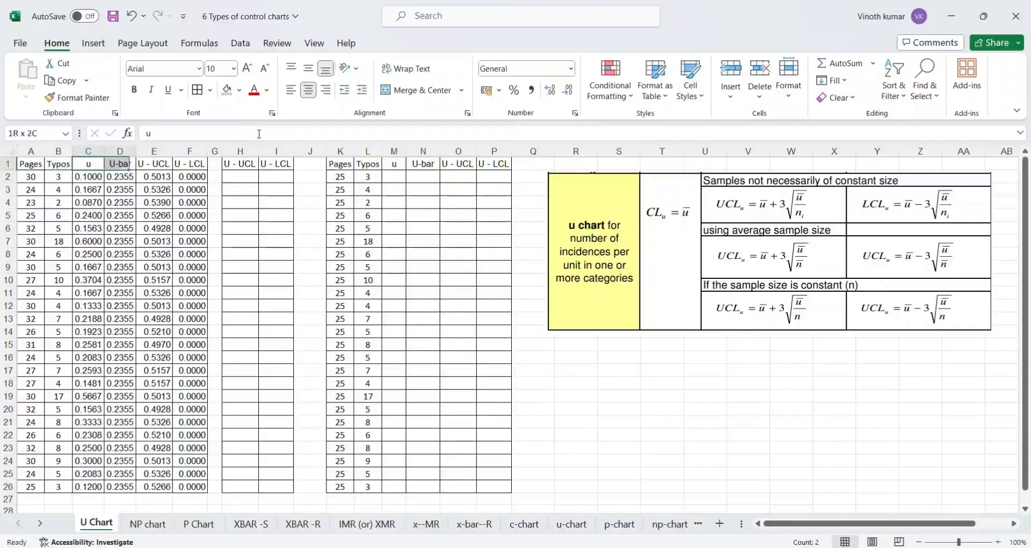
key(ctrl+shift+Down)
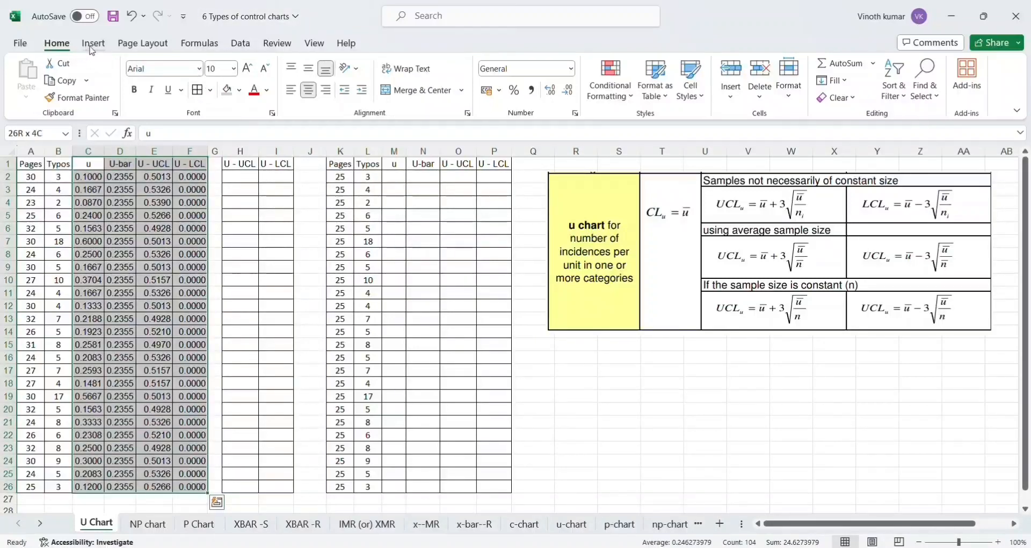
click(91, 48)
click(413, 83)
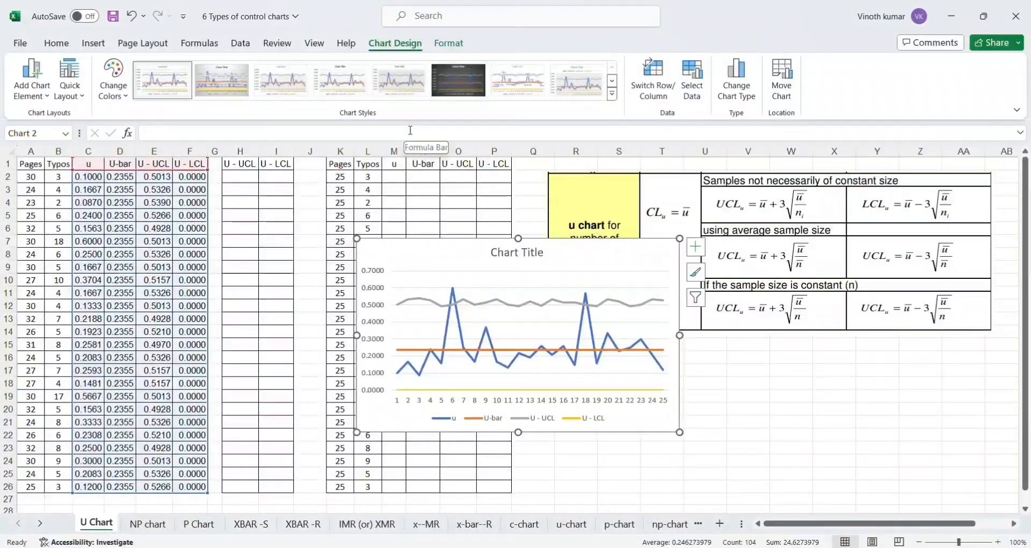
Place the line chart below the u chart formula table and change its title to "U chart".
drag(458, 251, 648, 347)
double_click(683, 355)
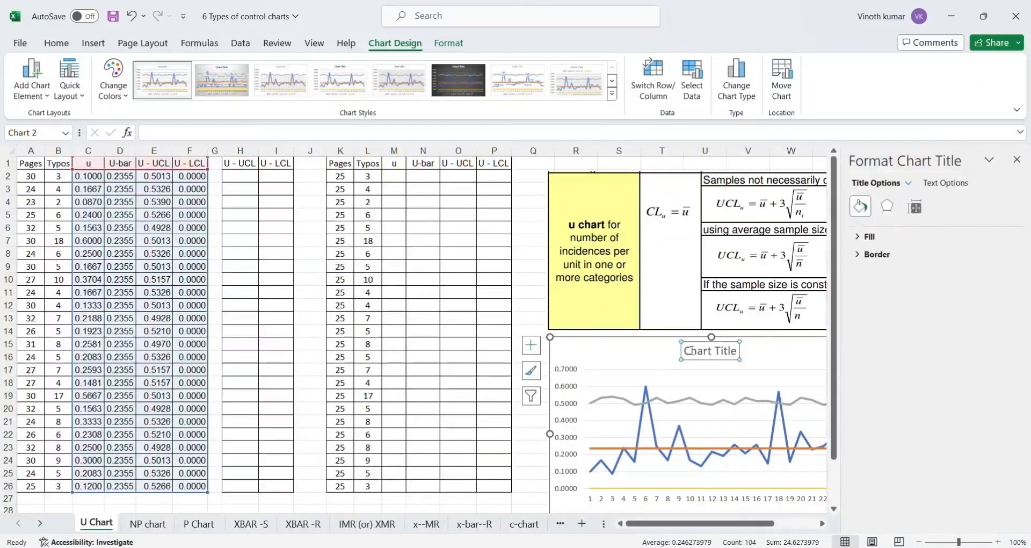
drag(683, 353, 692, 354)
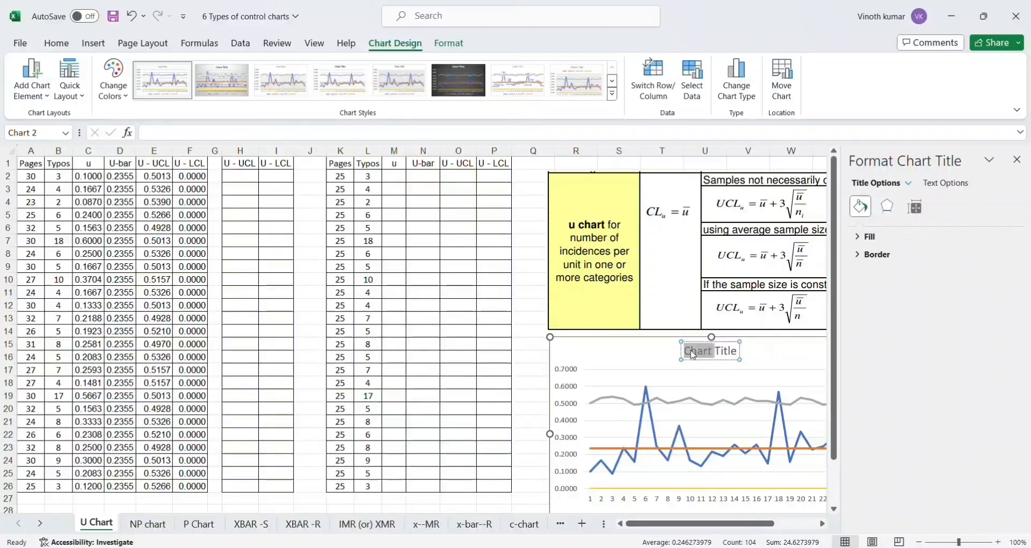
key(shift+Right)
key(shift+Right)
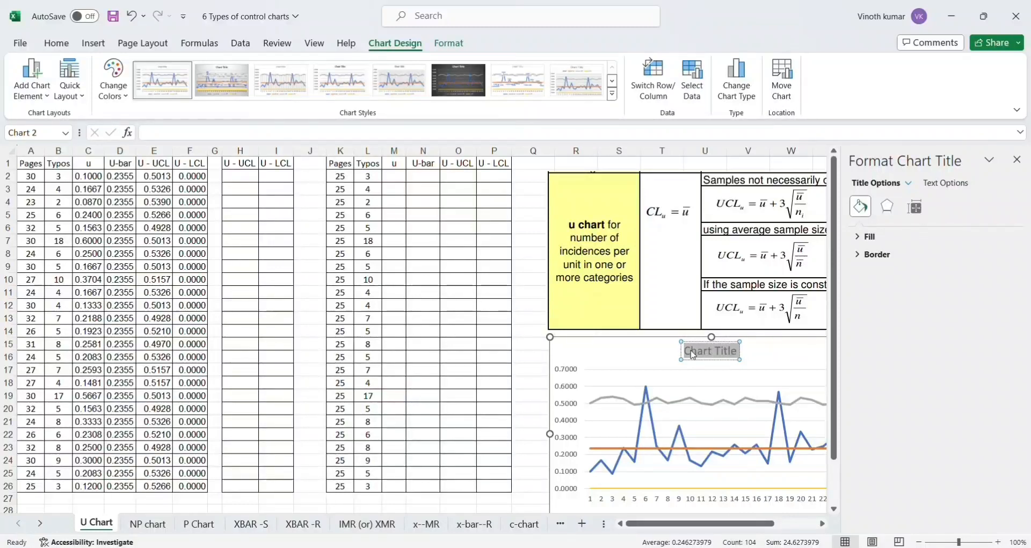
text(U chart)
click(521, 337)
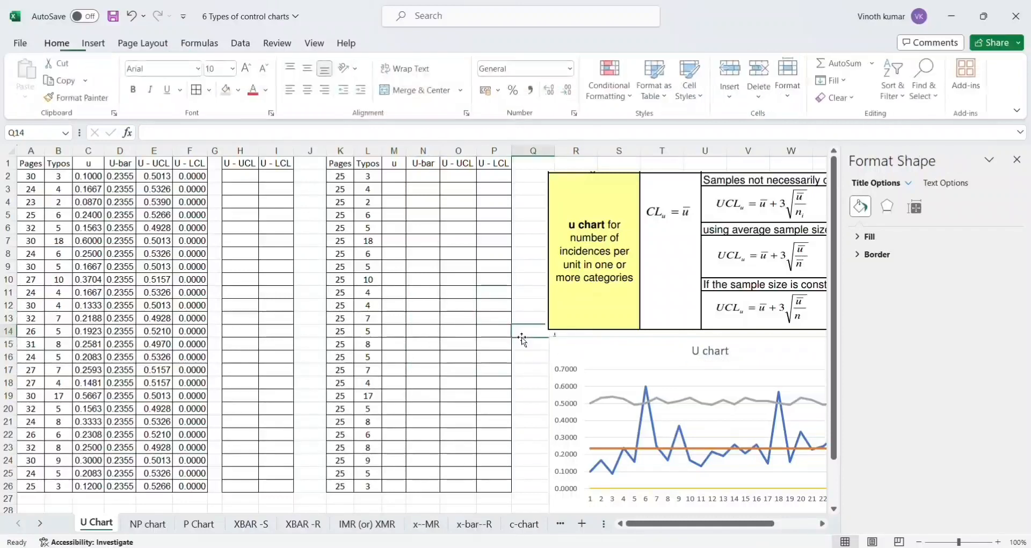
Widen the U chart so that its edge lines up with the formula table above it.
key(Right)
key(Right)
key(Right)
key(Right)
key(Right)
key(Right)
key(Right)
key(Right)
key(Right)
key(Right)
key(Right)
key(Right)
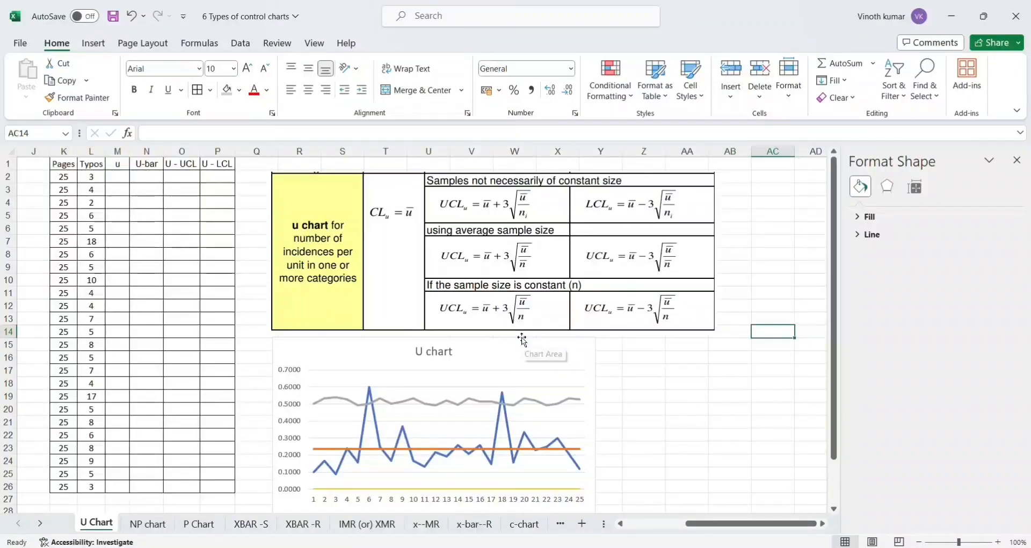
click(586, 368)
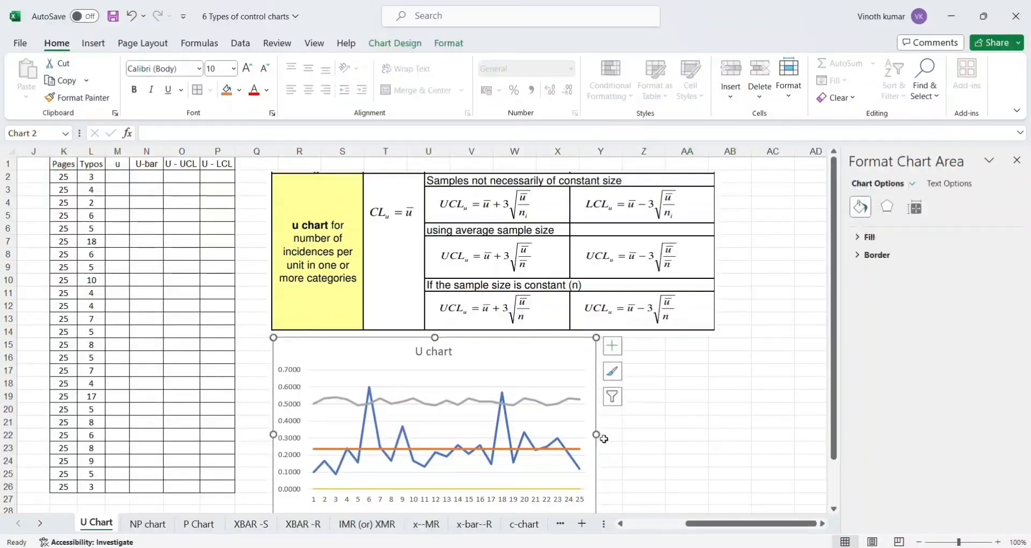
drag(596, 435, 716, 444)
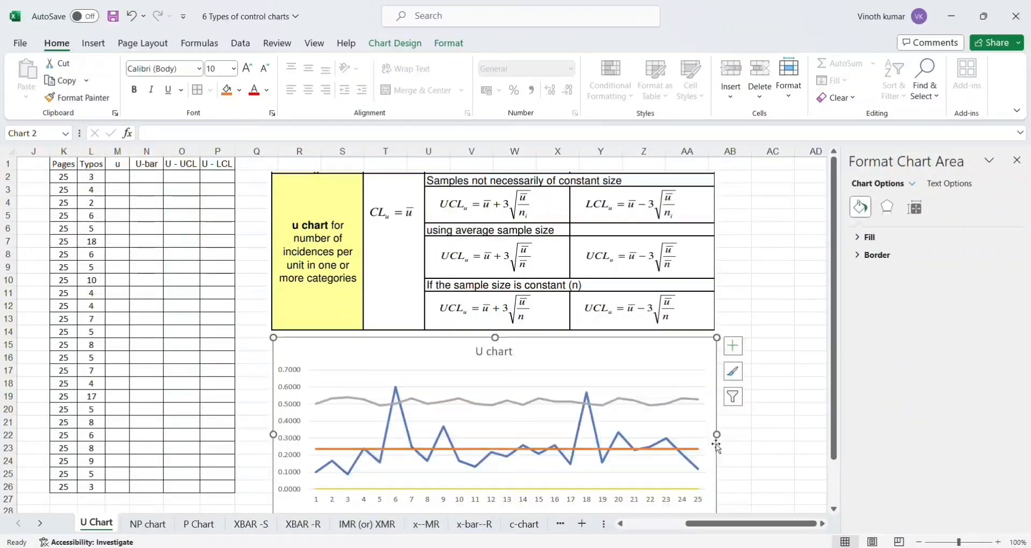
click(262, 289)
Review the U chart and the still empty limit columns of the H:I and K:P tables.
key(ctrl+Home)
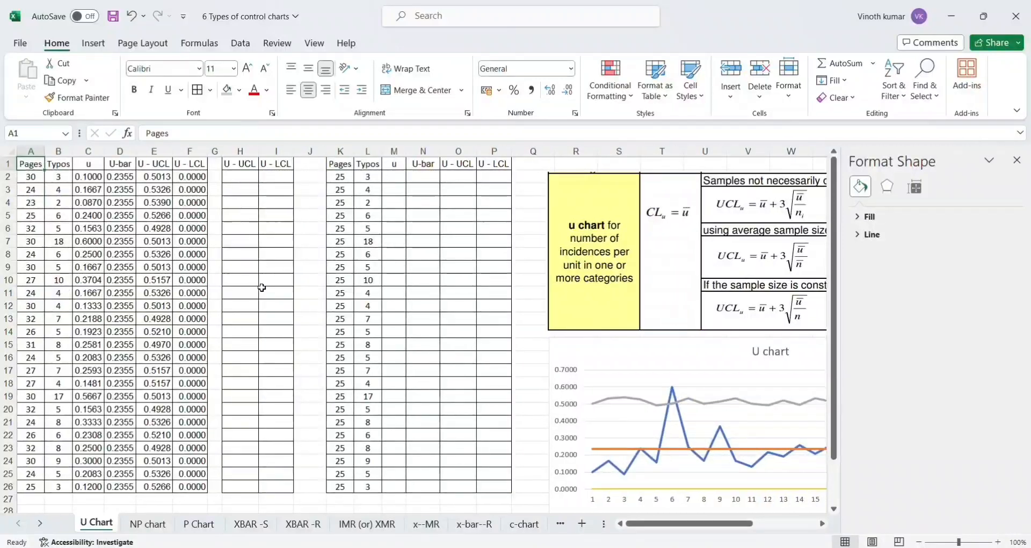
key(Down)
key(Down)
key(Right)
key(Right)
key(Right)
key(Right)
key(Right)
key(Right)
key(Right)
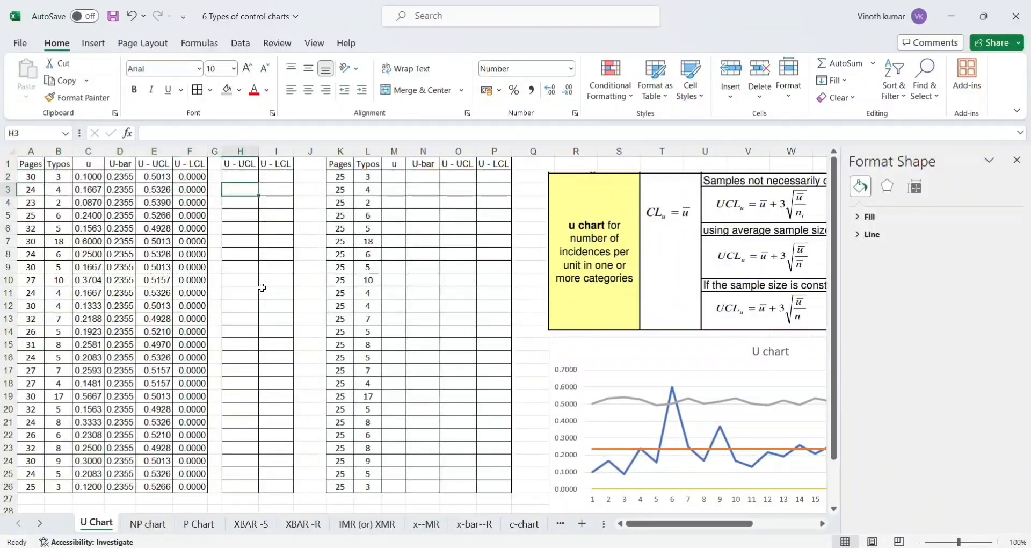
key(Right)
key(Right)
key(Right)
key(Up)
key(Up)
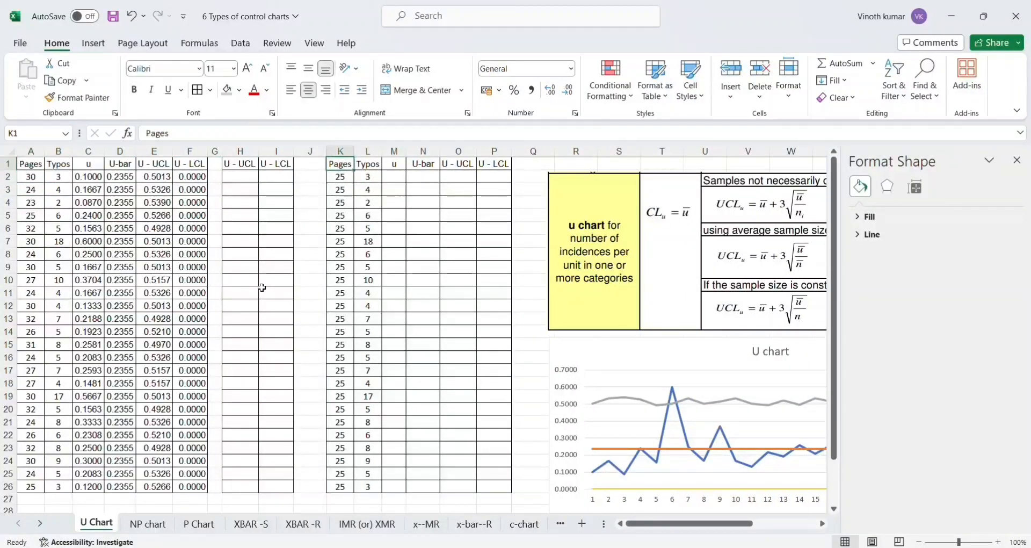
key(Right)
key(Right)
key(Right)
key(Right)
key(Right)
key(Right)
key(Right)
key(Right)
key(Right)
key(Right)
key(Right)
key(Right)
key(Right)
key(Right)
key(Right)
key(Right)
key(Right)
key(Right)
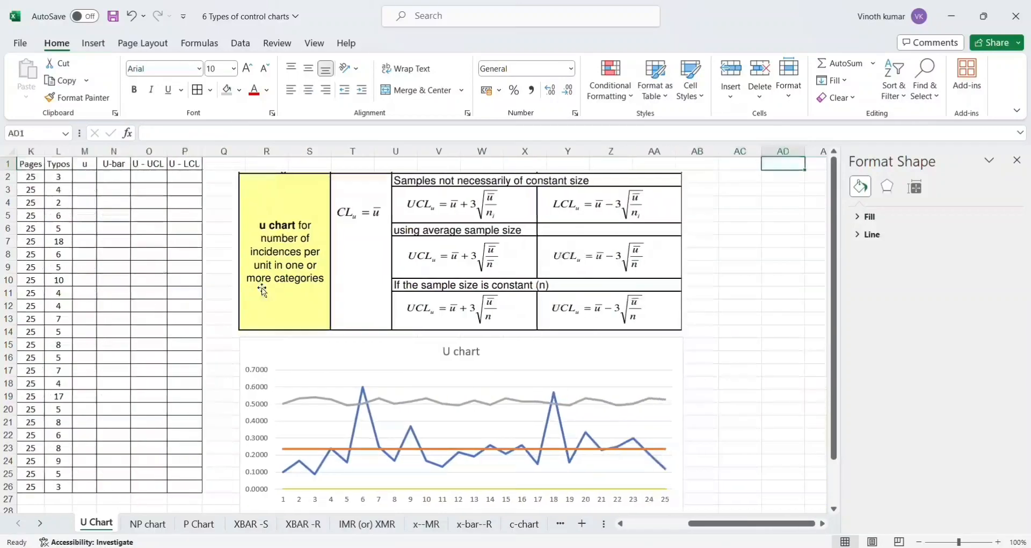
key(Left)
key(Left)
key(Left)
key(Left)
key(Left)
key(Left)
key(Left)
key(Left)
key(Left)
key(Left)
key(Left)
key(Left)
key(Left)
key(Left)
key(Left)
key(Left)
key(Left)
key(Left)
key(Left)
key(Left)
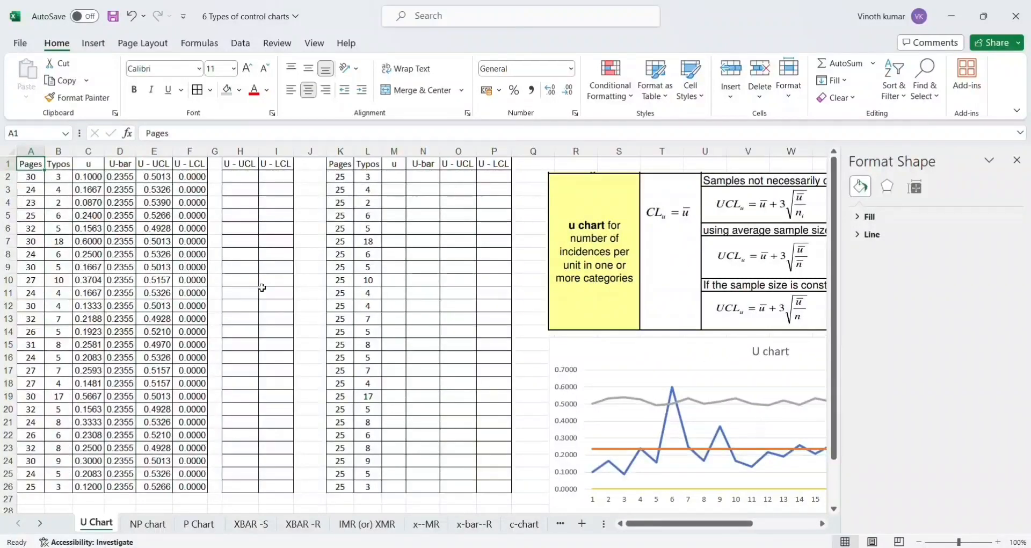
key(Down)
key(Right)
key(Right)
key(Right)
key(Right)
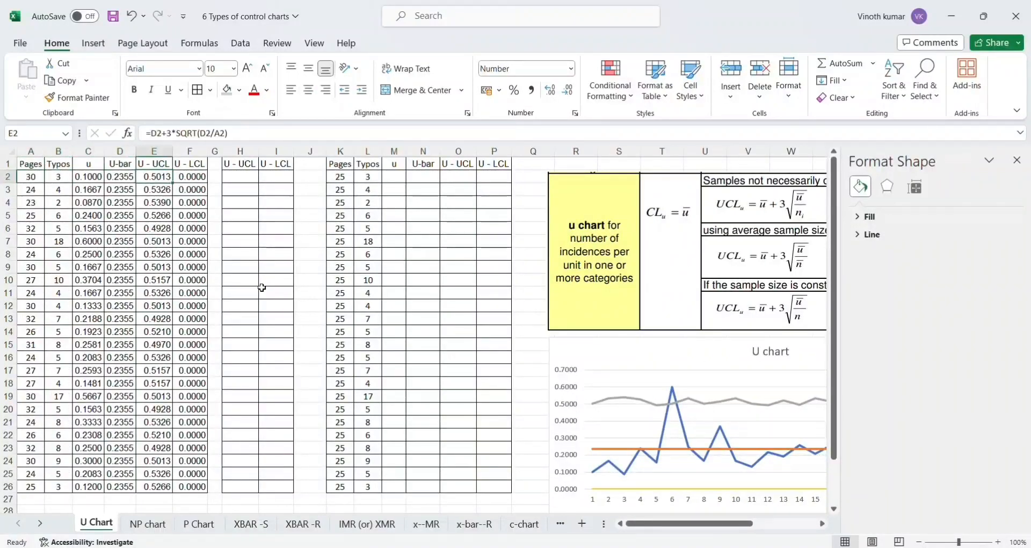
key(ctrl+c)
key(Right)
key(Right)
key(Right)
key(Right)
key(Right)
key(Right)
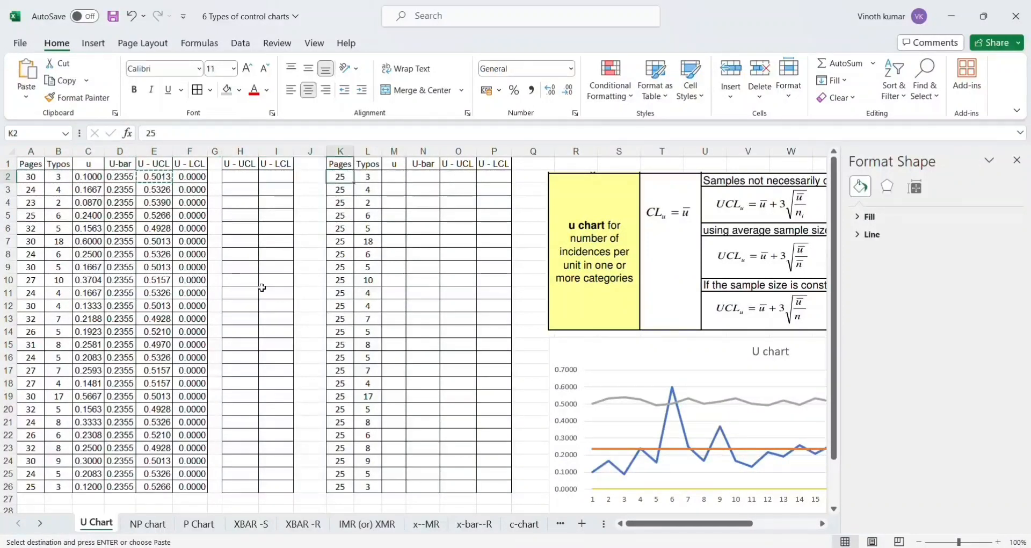
key(Left)
key(Escape)
key(Left)
key(Left)
key(Left)
key(Left)
key(Left)
key(Left)
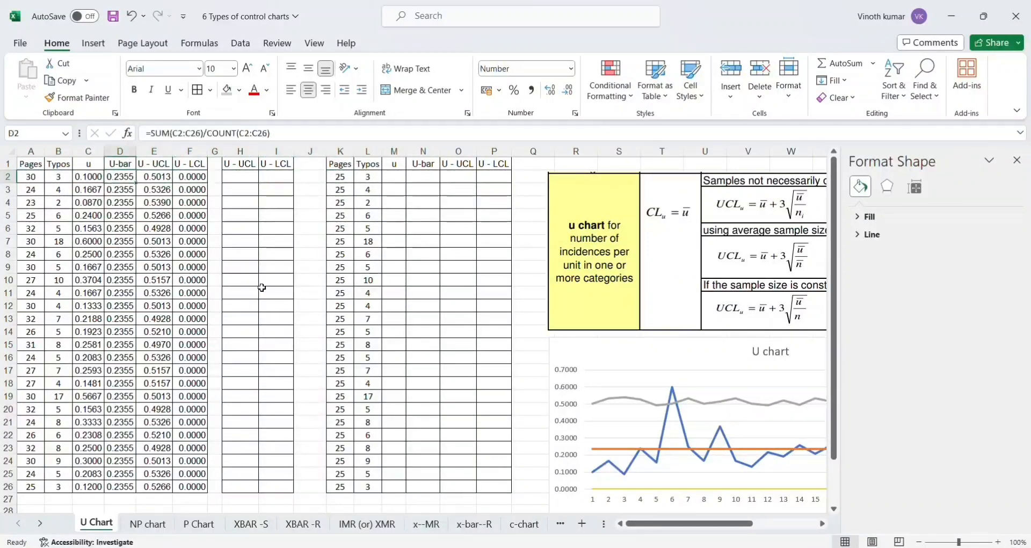
Copy the u formula from C2 into M2 of the constant 25-page table and autofit column M.
key(Left)
key(ctrl+c)
key(Right)
key(Right)
key(Right)
key(Right)
key(Right)
key(Right)
key(Right)
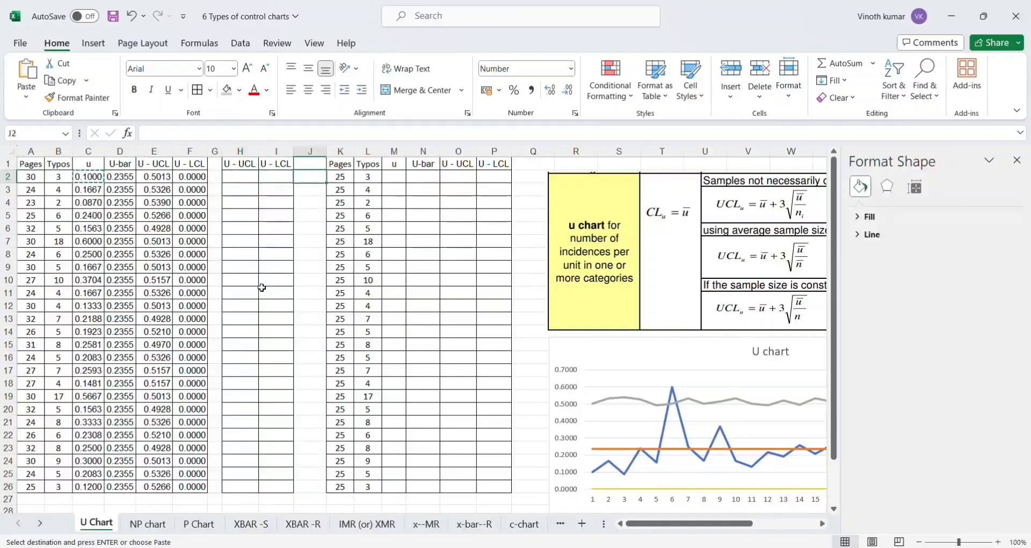
key(Right)
key(Right)
key(Right)
key(ctrl+v)
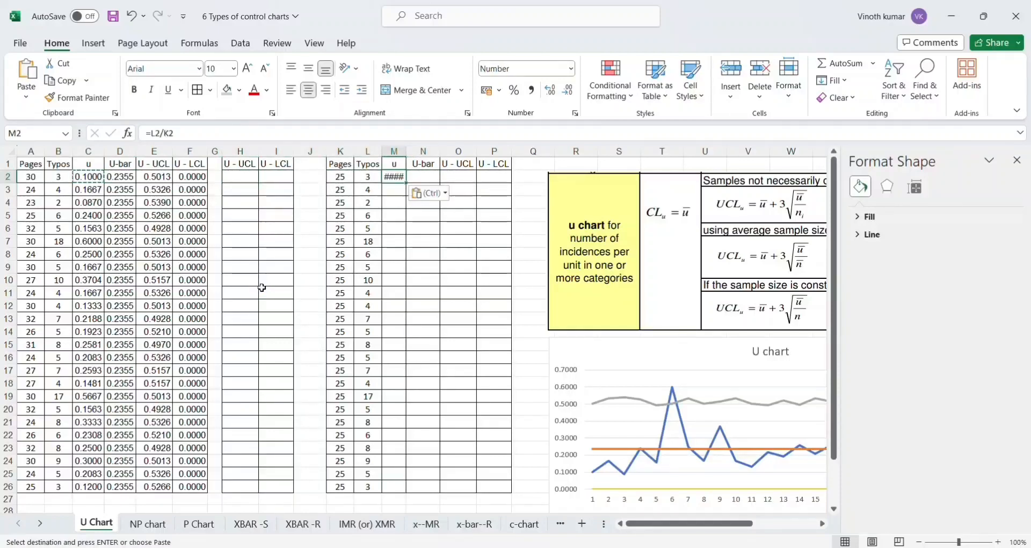
double_click(409, 151)
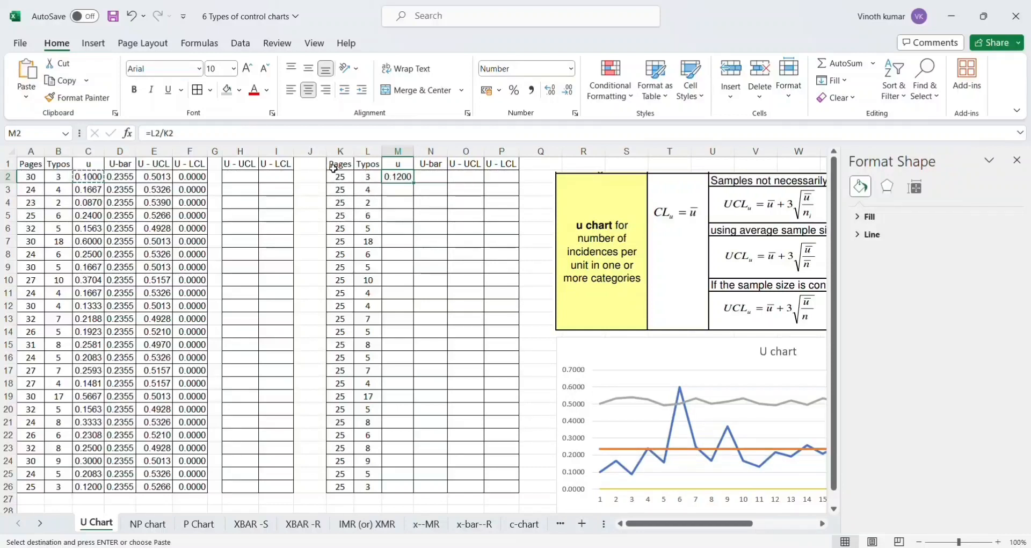
Copy the M2 formula down the u column through M26.
key(ctrl+c)
key(Left)
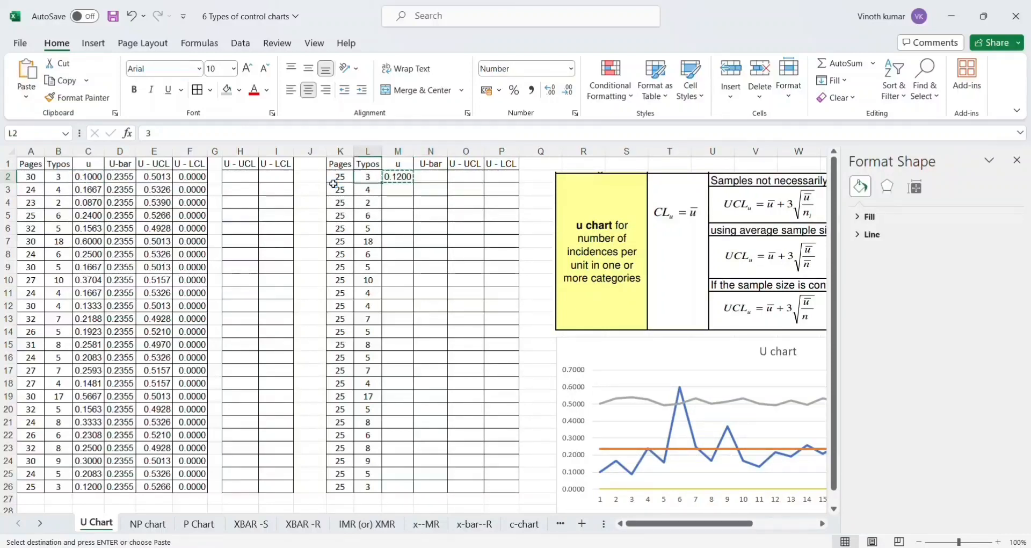
key(ctrl+Down)
key(Right)
key(ctrl+shift+Up)
key(ctrl+v)
key(Right)
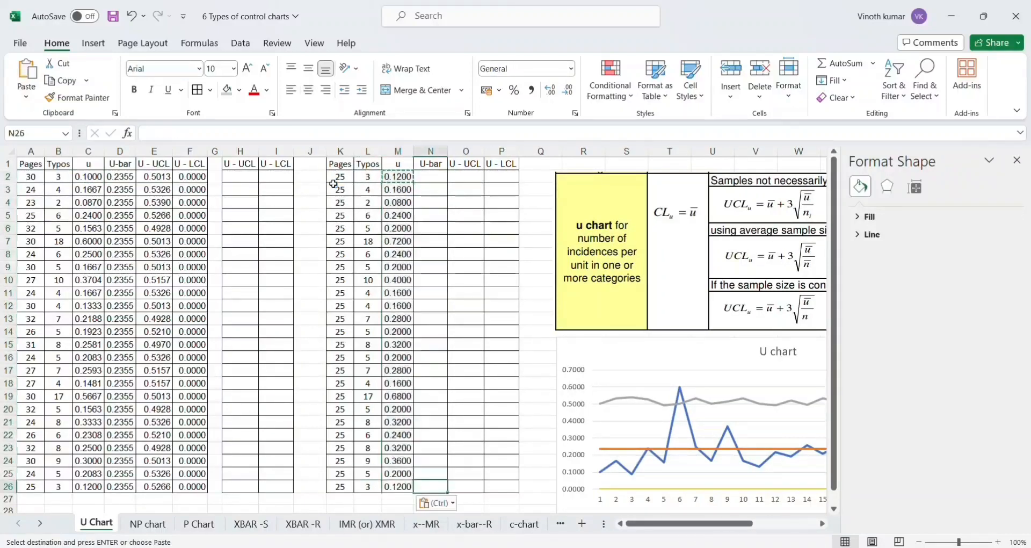
Copy the U-bar formula from D2 into N2 so that it reads =SUM(M2:M26)/COUNT(M2:M26).
key(ctrl+Up)
key(Down)
key(Left)
key(Left)
key(Left)
key(Left)
key(Left)
key(Left)
key(Left)
key(Left)
key(Left)
key(Left)
key(Left)
key(Left)
key(Left)
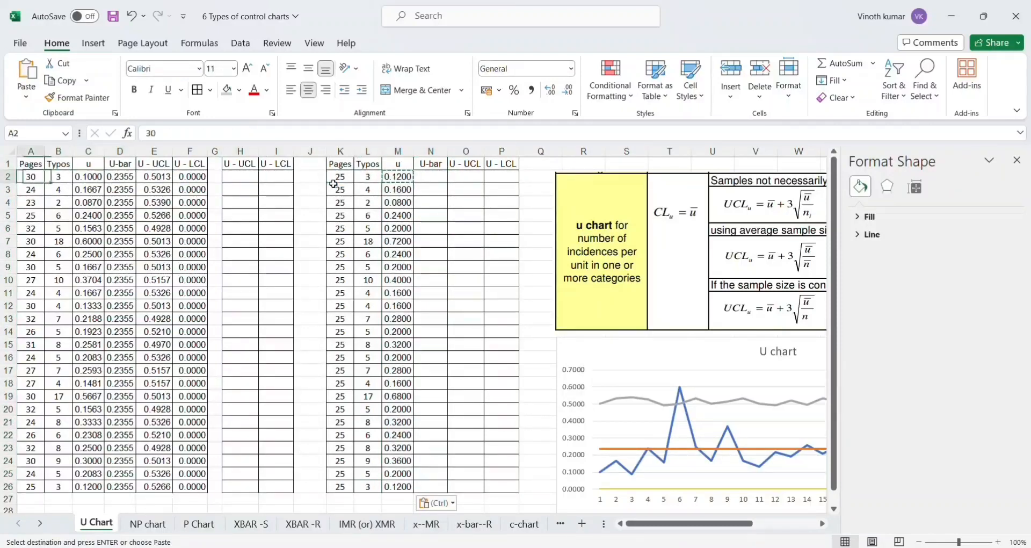
key(Right)
key(Right)
key(Right)
key(ctrl+c)
key(Right)
key(Right)
key(Right)
key(Right)
key(Right)
key(Right)
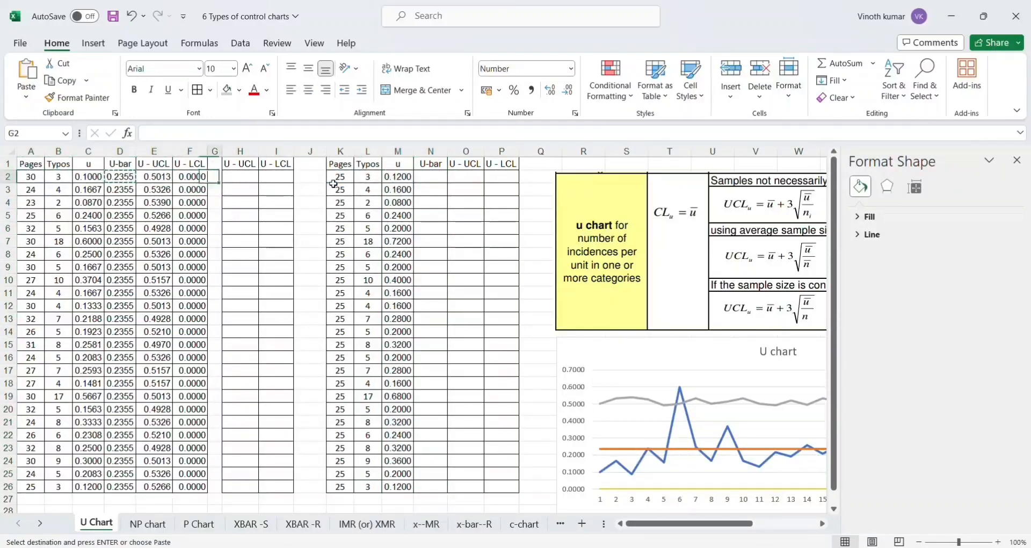
key(Right)
key(Right)
key(Right)
key(Right)
key(ctrl+v)
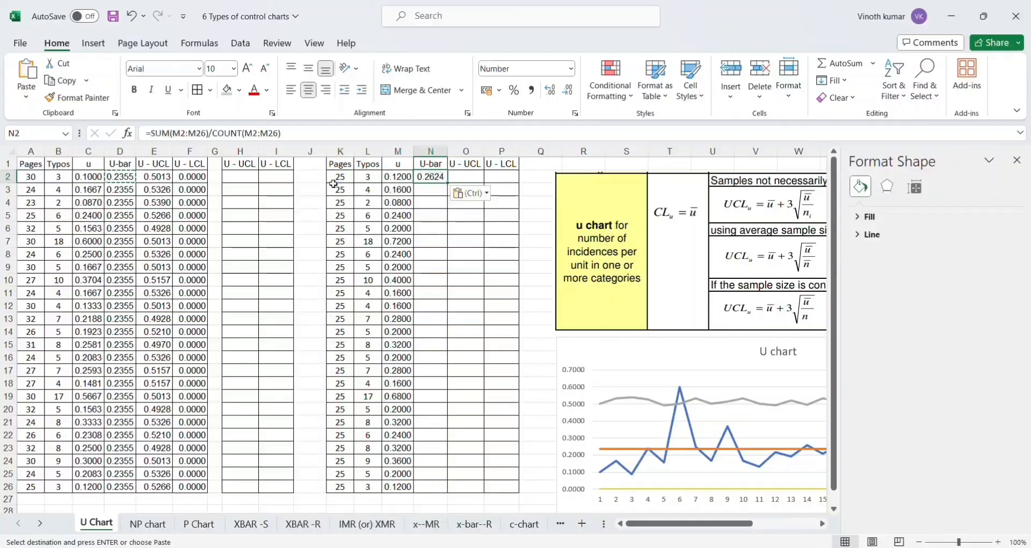
key(Down)
key(Left)
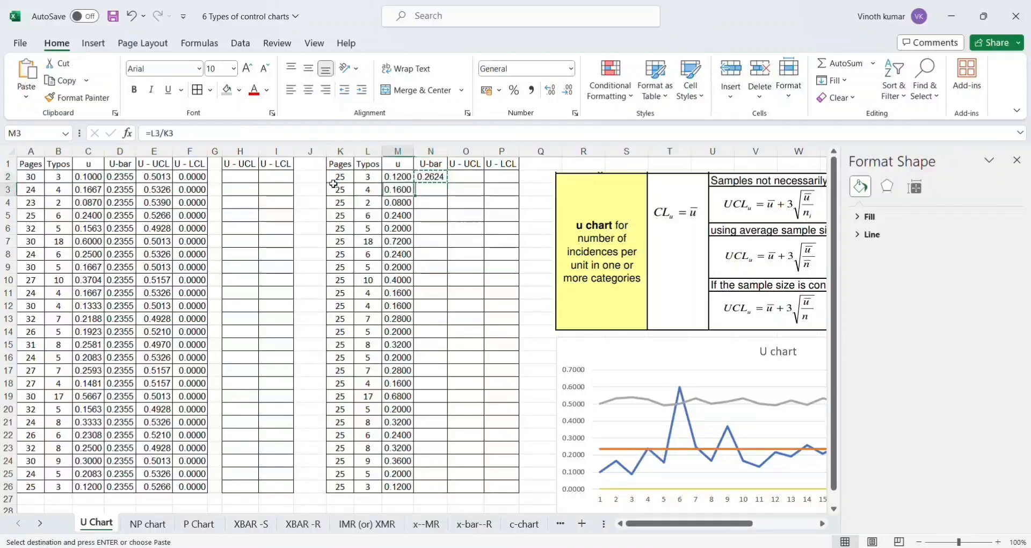
key(ctrl+Down)
key(Down)
key(Right)
key(Up)
key(Up)
key(Down)
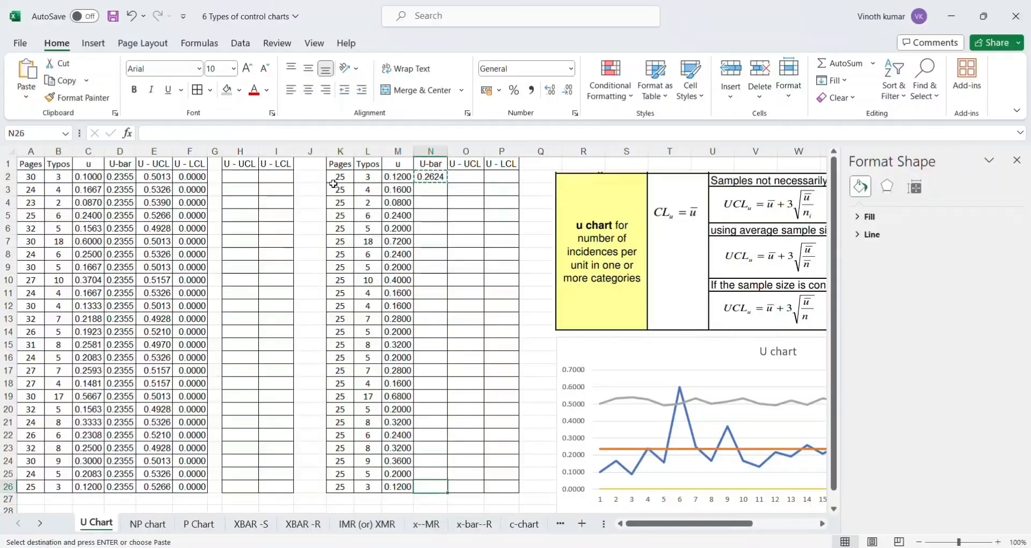
Enter the formula =N2 in N3 to repeat the U-bar value of the 25-page table.
key(ctrl+Up)
key(Down)
text(=)
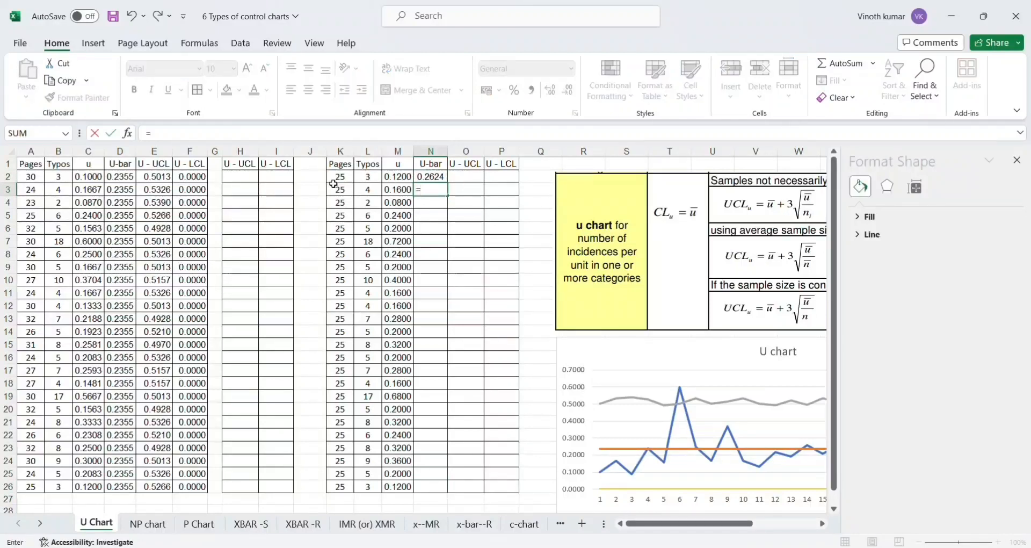
key(Return)
key(Up)
Copy the N3 formula down the U-bar column through N26.
key(ctrl+c)
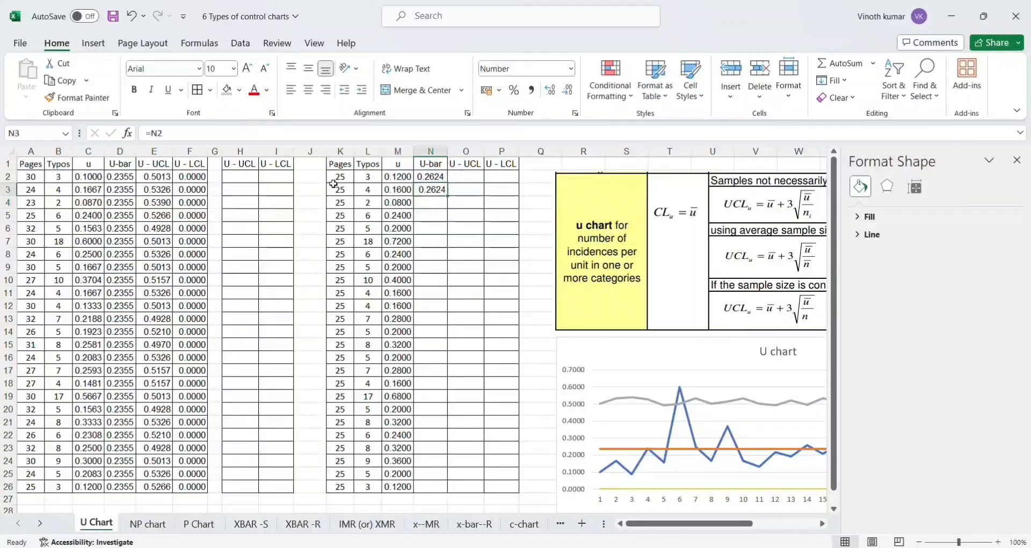
key(Left)
key(ctrl+Down)
key(Right)
key(ctrl+shift+Up)
key(ctrl+v)
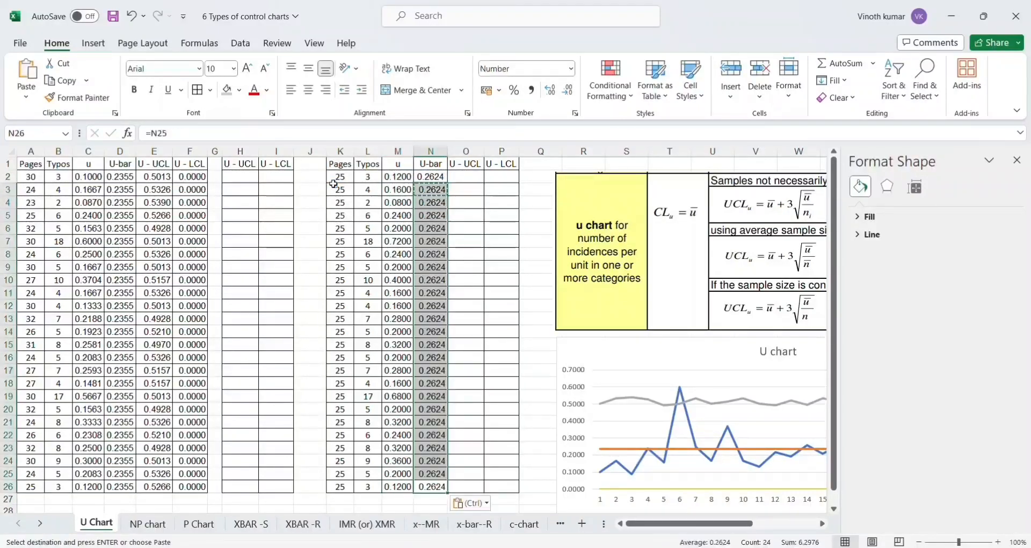
Examine the U chart control limit formulas in the reference table and compare them with the limit columns of the data tables.
key(ctrl+Up)
key(Down)
key(Right)
key(Right)
key(Right)
key(Right)
key(Right)
key(Right)
key(Right)
key(Right)
key(Right)
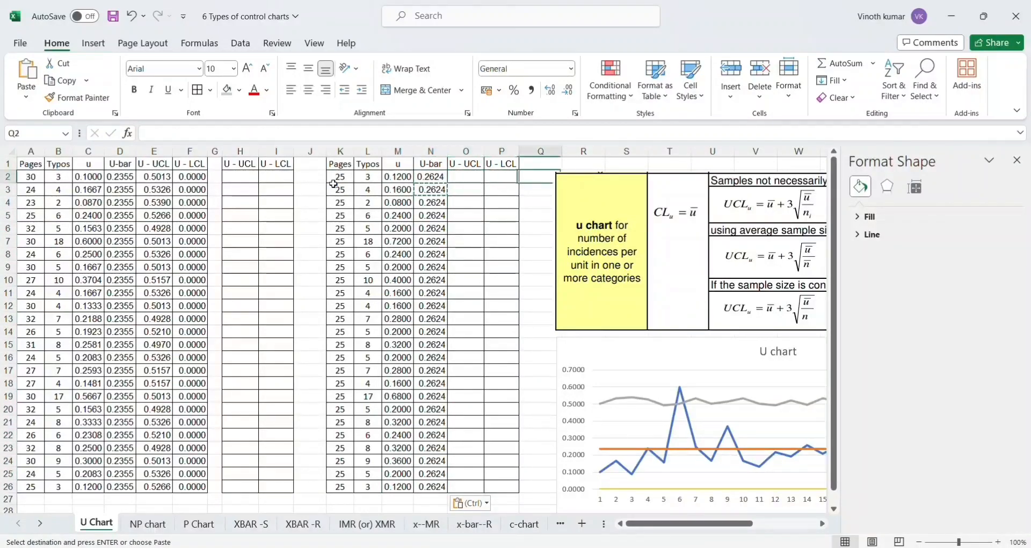
key(Right)
key(Right)
key(Left)
key(Left)
key(Left)
key(Left)
key(Left)
key(Left)
key(Left)
key(Left)
key(Left)
key(Left)
key(Left)
key(Left)
key(Left)
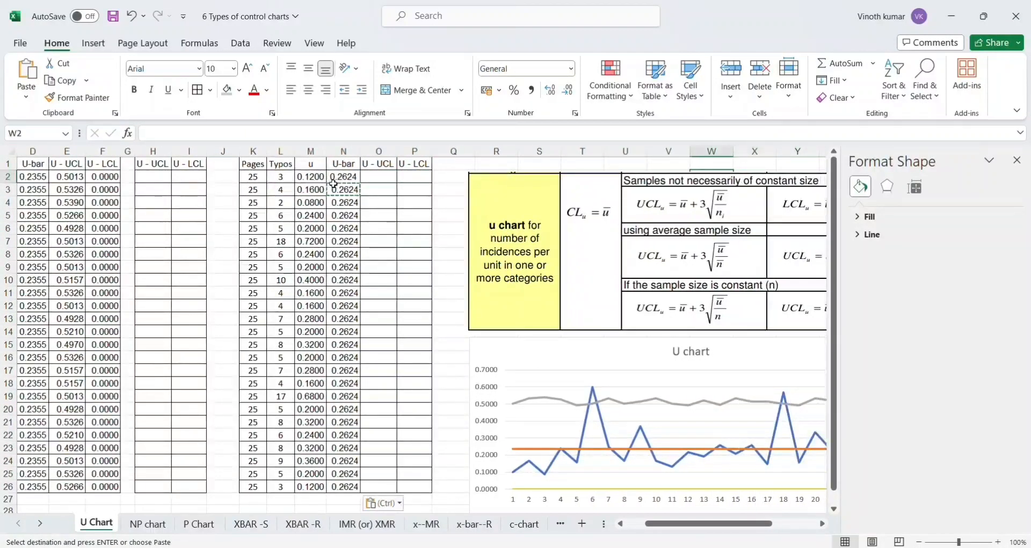
key(Left)
key(Left)
key(Left)
key(Left)
key(Left)
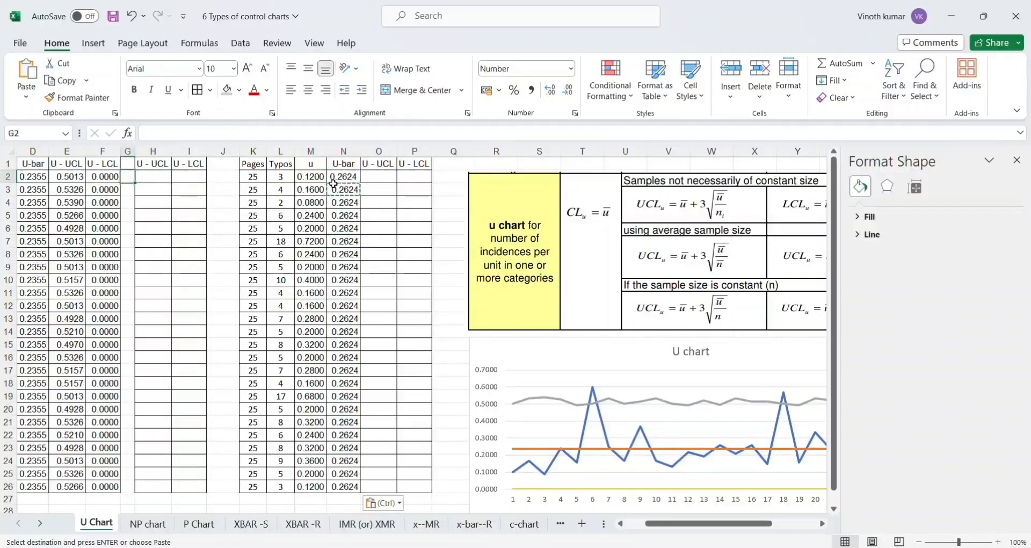
key(Right)
key(Right)
key(Right)
key(Right)
key(Right)
key(Right)
key(Right)
key(Right)
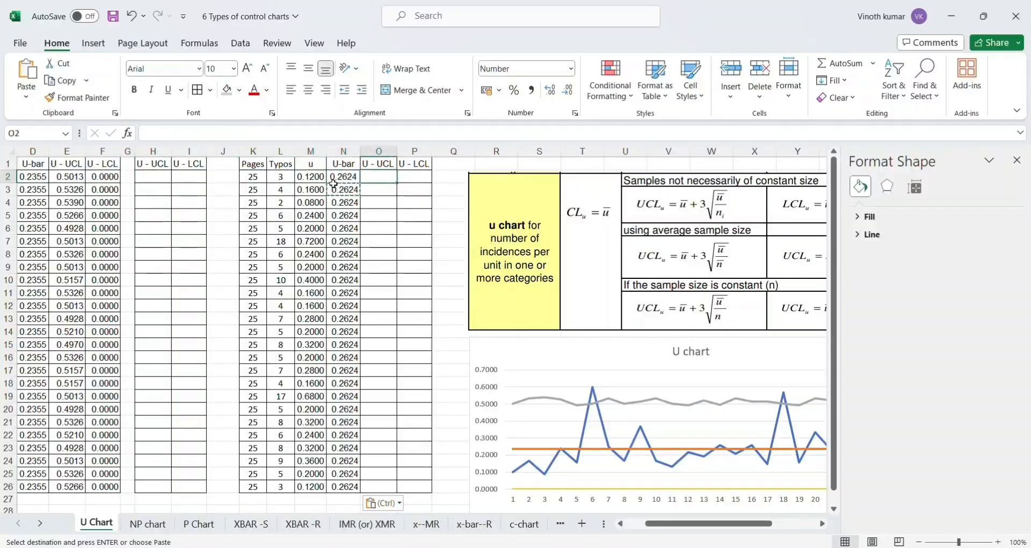
Copy the U - UCL and U - LCL formulas from E2:F2 into O2:P2 of the 25-page table.
key(Left)
key(Left)
key(Left)
key(Left)
key(Left)
key(Left)
key(Left)
key(Left)
key(Left)
key(Left)
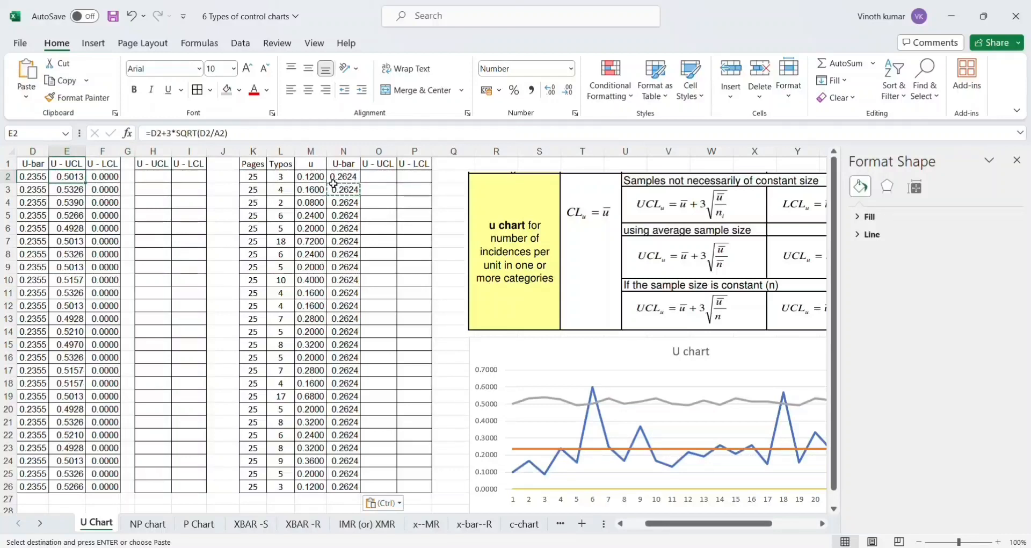
key(shift+Right)
key(ctrl+c)
key(Right)
key(Right)
key(Right)
key(Right)
key(Right)
key(Right)
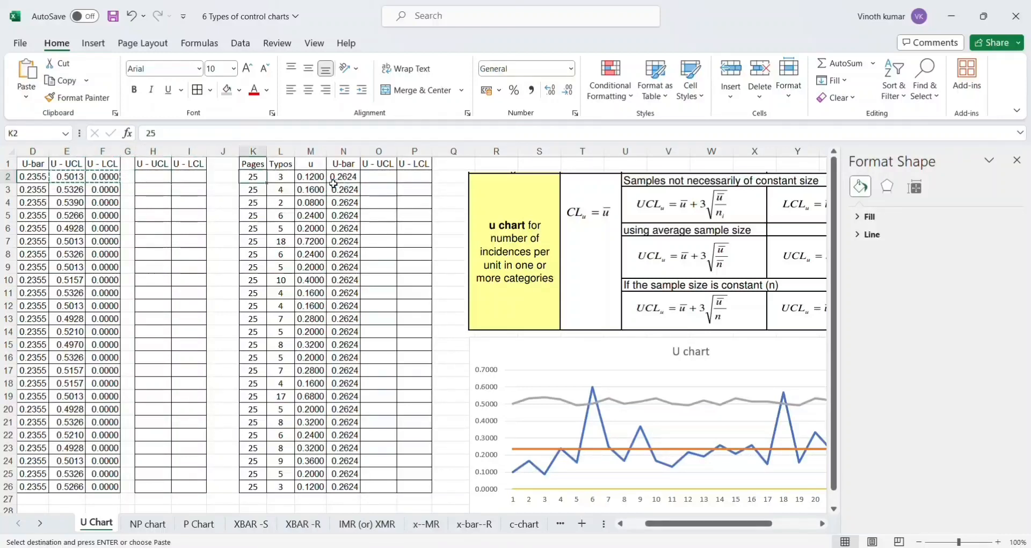
key(Right)
key(Right)
key(Right)
key(Right)
key(ctrl+v)
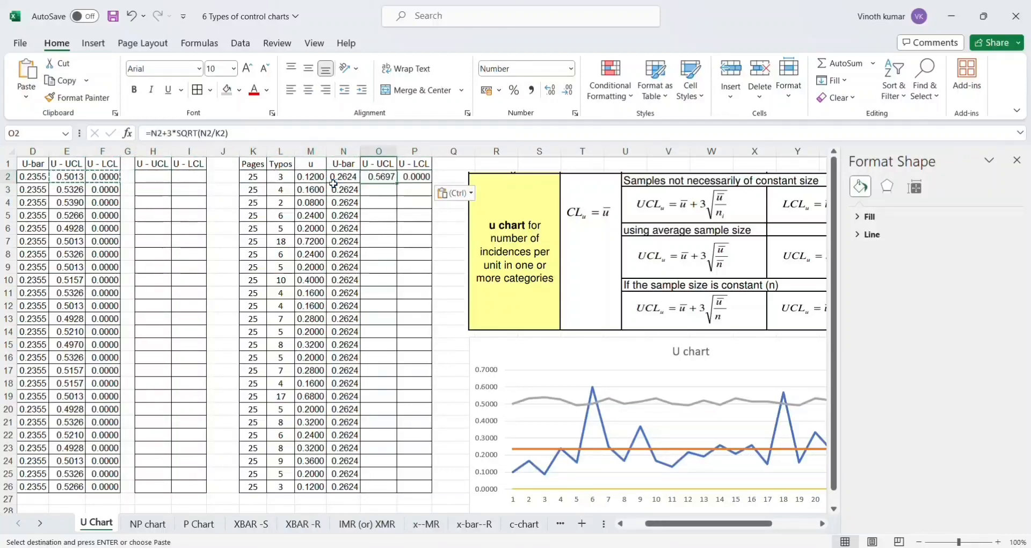
Inspect the cell references in the U - UCL formula of O2 and the U - LCL formula of P2.
click(152, 131)
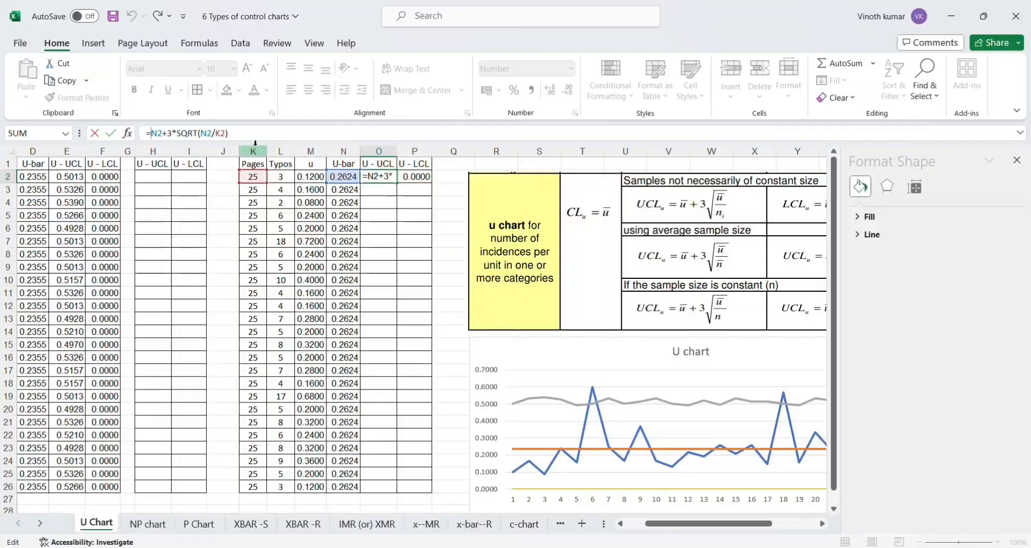
key(Tab)
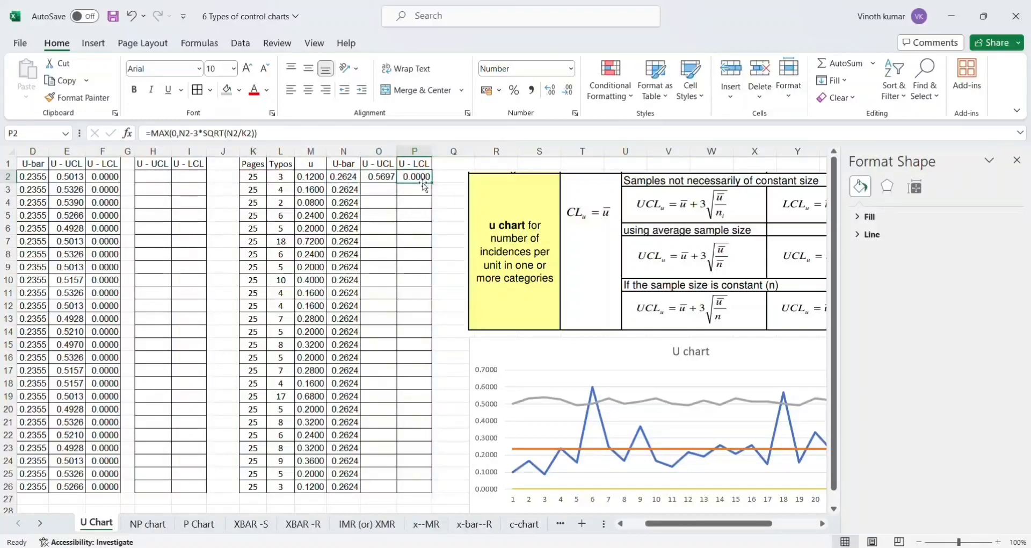
double_click(413, 177)
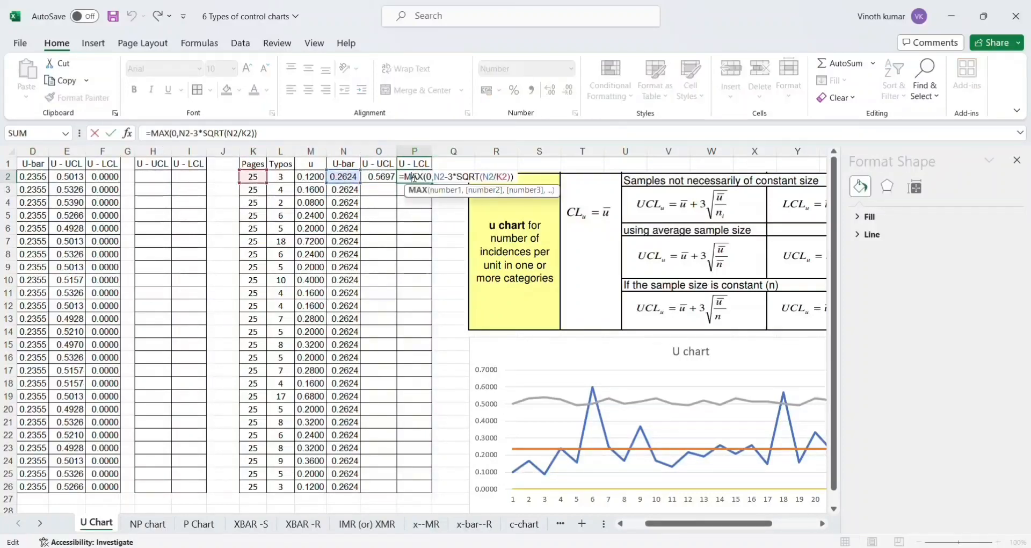
click(224, 151)
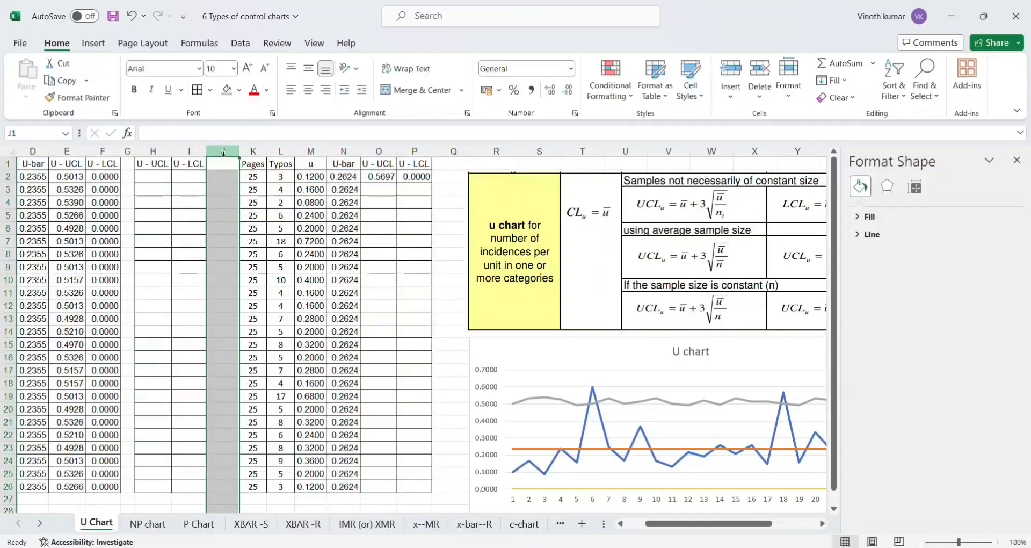
Copy the O2:P2 limit formulas down both limit columns through row 26.
click(396, 193)
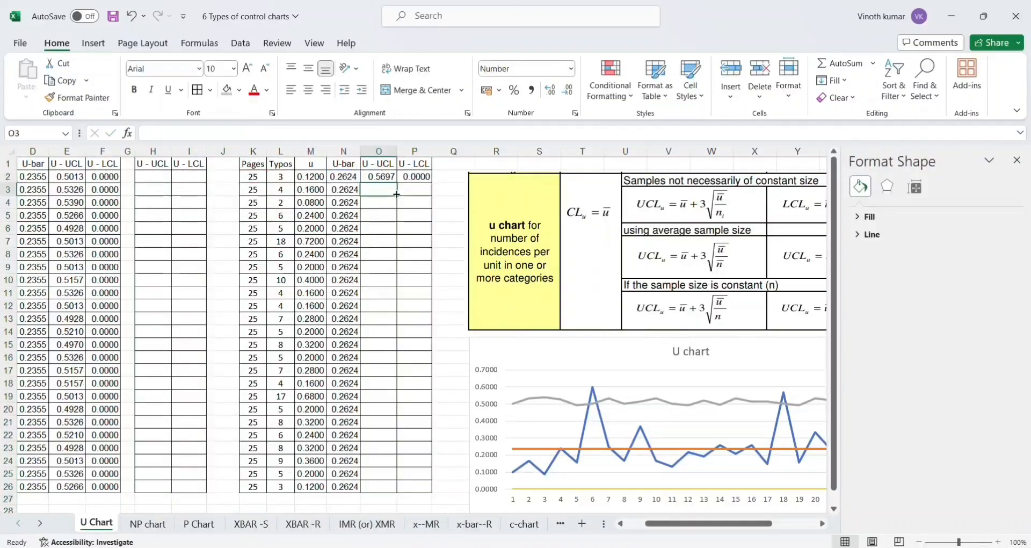
key(Up)
key(Up)
key(Down)
key(shift+Right)
key(ctrl+c)
key(Left)
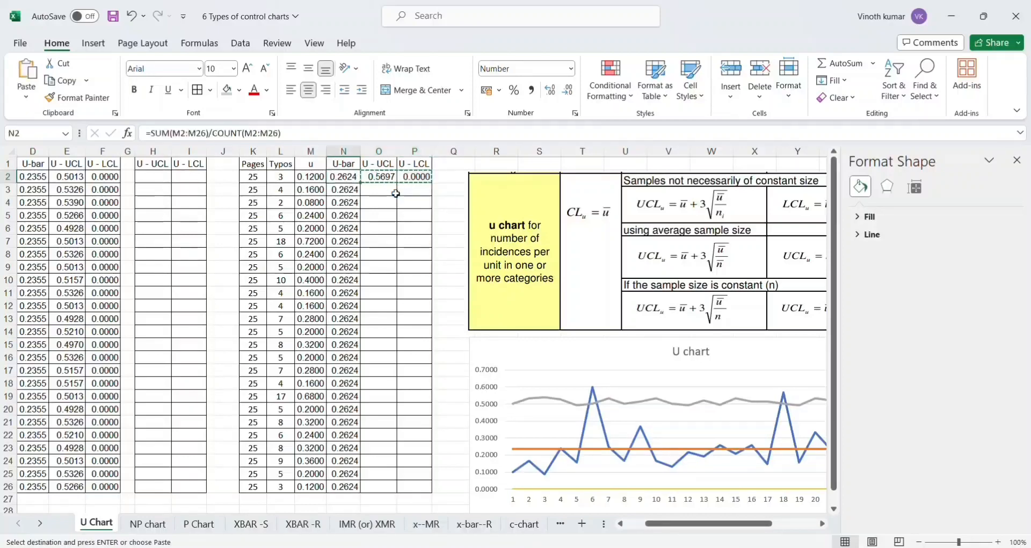
key(ctrl+Down)
key(Right)
key(ctrl+shift+Up)
key(shift+Right)
key(ctrl+v)
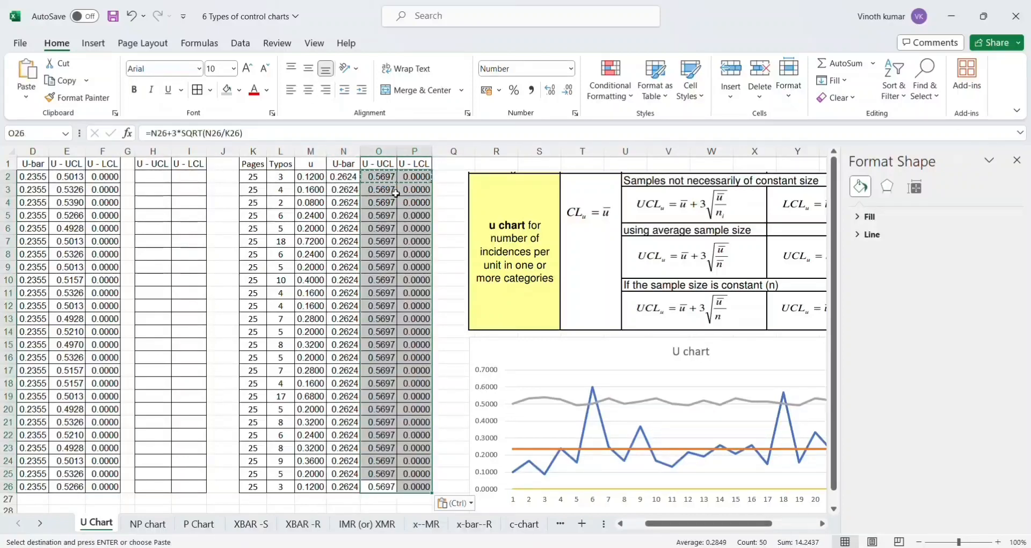
Review the filled 25-page table from its lower rows up to the header row.
key(Escape)
key(Left)
key(Left)
key(Left)
key(Up)
key(Up)
key(Up)
key(Up)
key(Up)
key(Up)
key(Up)
key(Up)
key(Up)
key(Up)
key(Up)
key(Up)
key(Up)
key(Up)
key(Up)
key(Up)
key(Up)
key(Up)
key(Up)
key(Up)
key(Up)
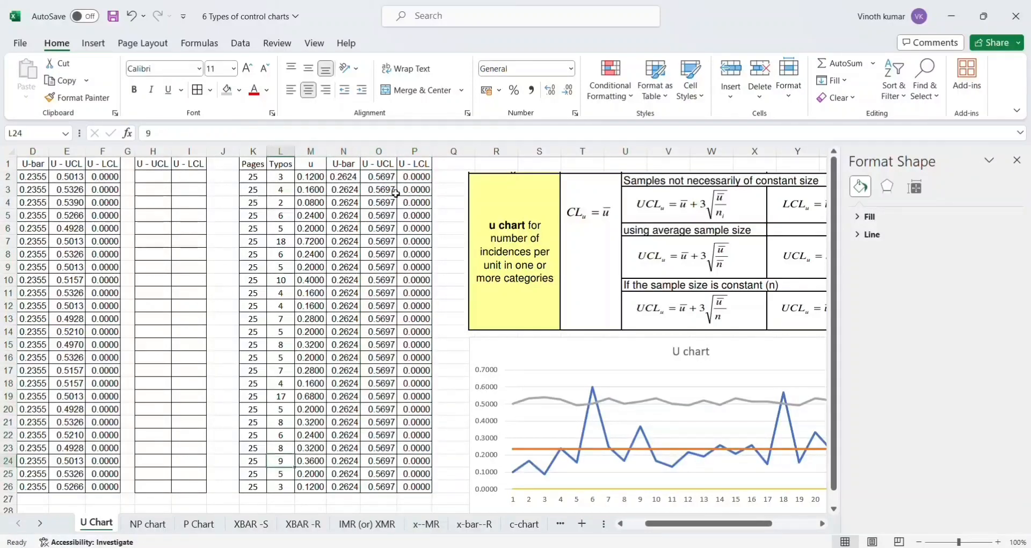
key(Left)
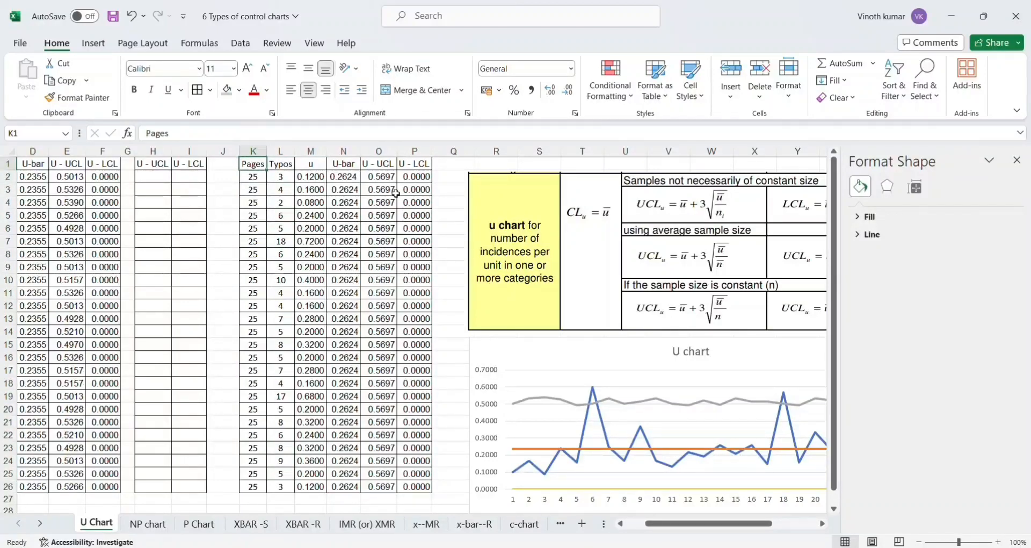
key(Down)
key(Down)
key(Right)
key(Right)
key(Right)
key(Up)
key(Up)
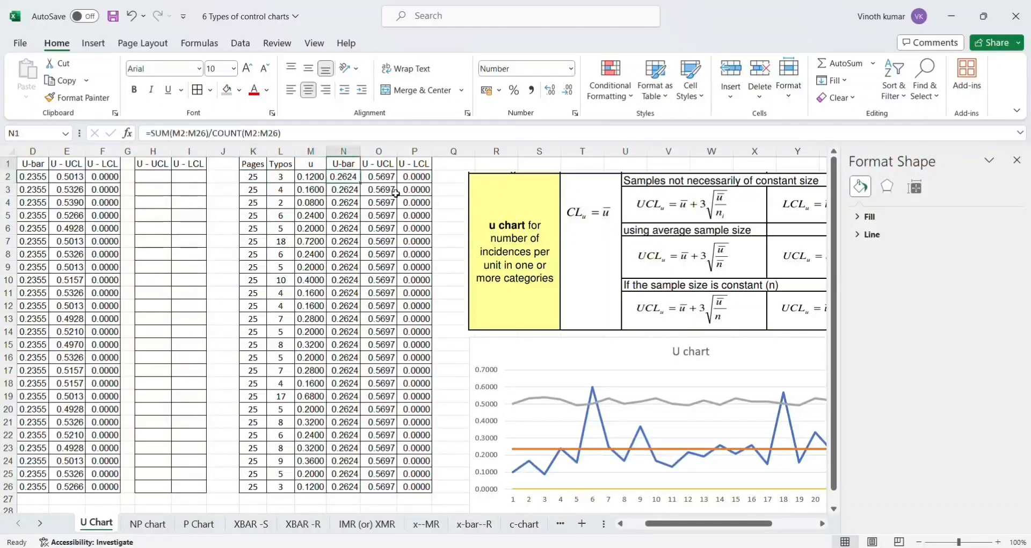
Insert a 2-D line chart from the u, U-bar, U - UCL and U - LCL data in M1:P26.
key(Left)
key(shift+Right)
key(shift+Right)
key(shift+Right)
key(ctrl+shift+Down)
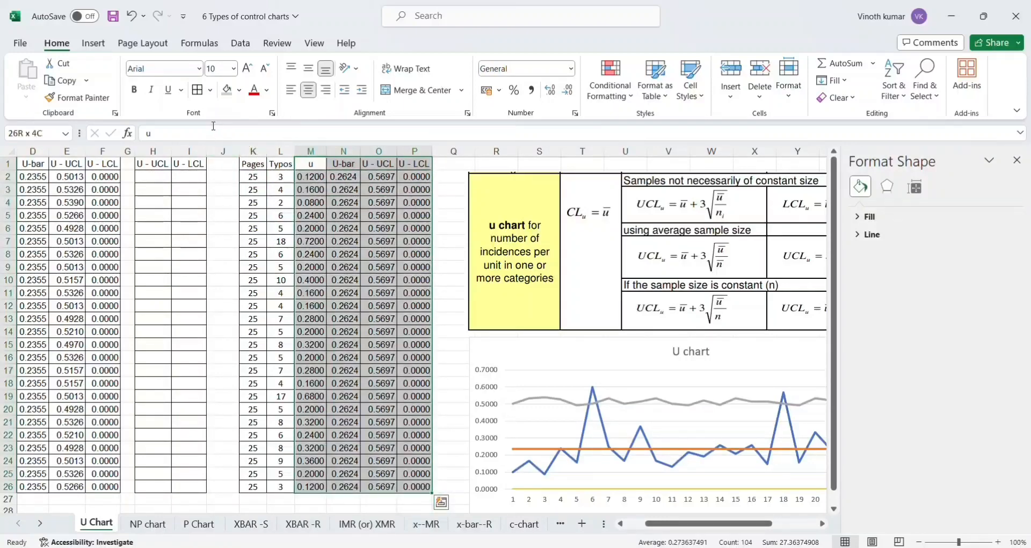
click(92, 45)
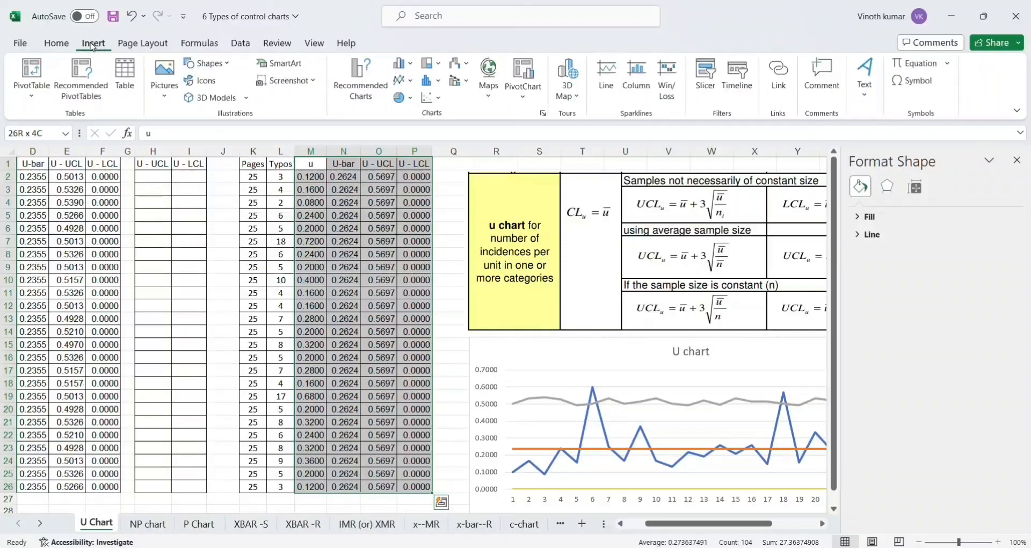
click(412, 82)
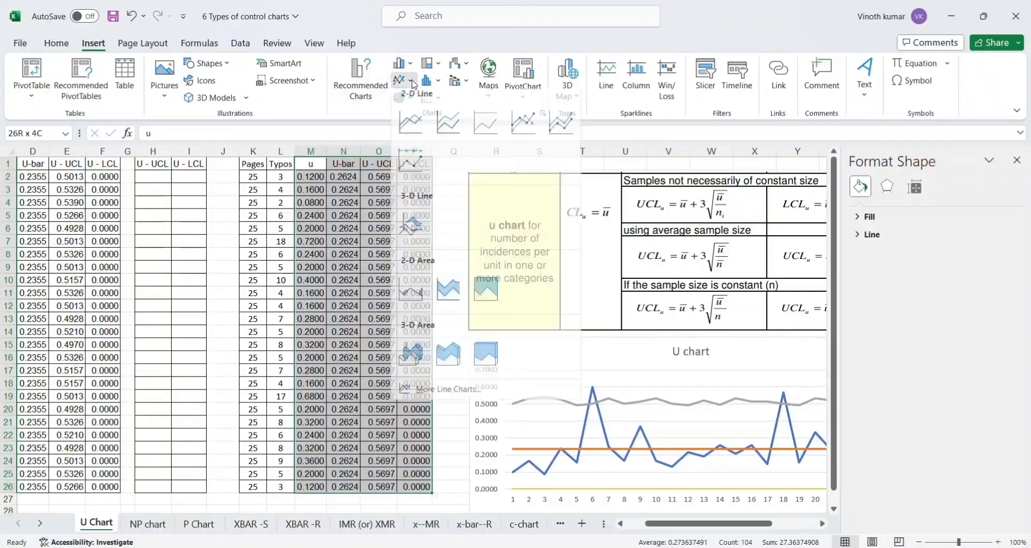
click(419, 128)
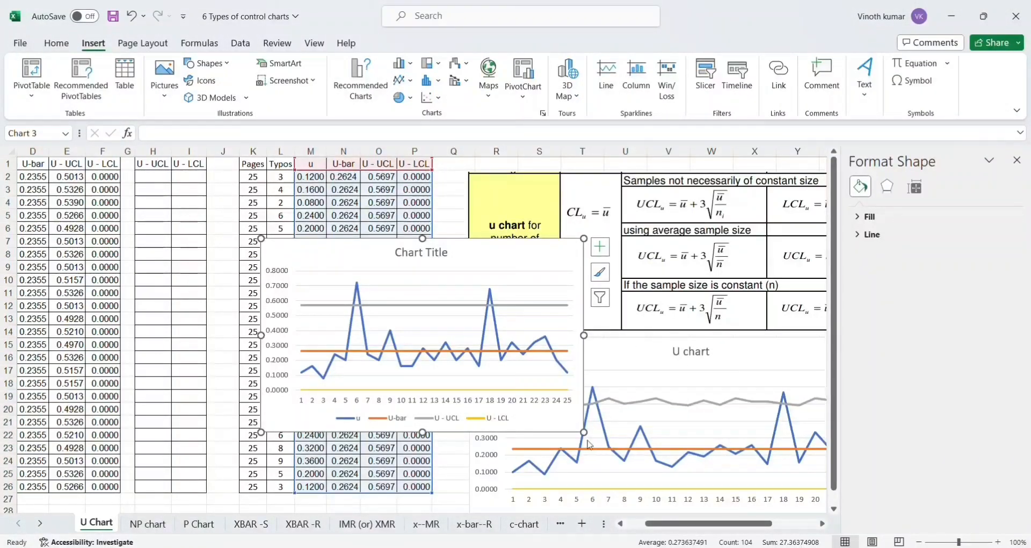
Move the new line chart directly below the existing U chart, aligned with its left edge.
scroll(657, 430, down, 3)
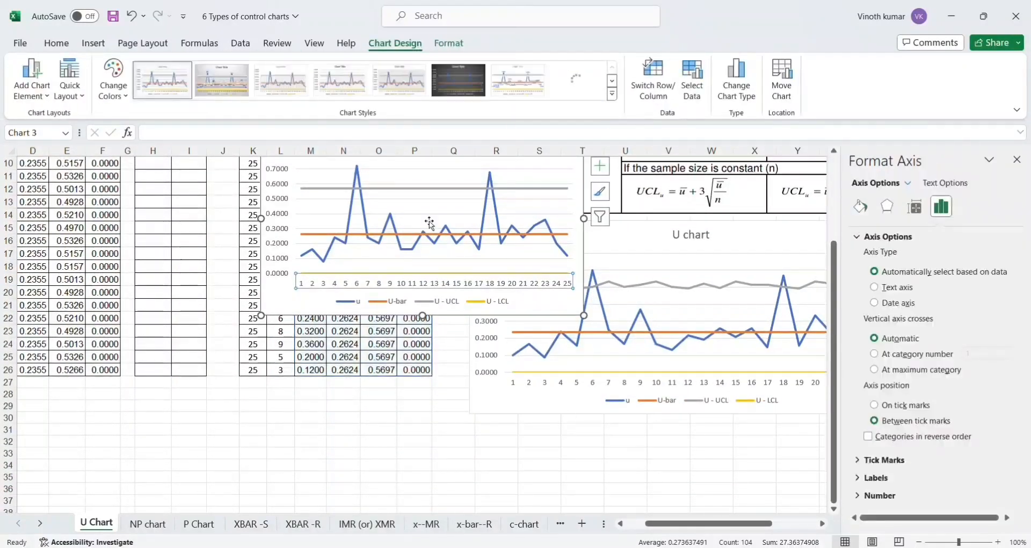
click(274, 186)
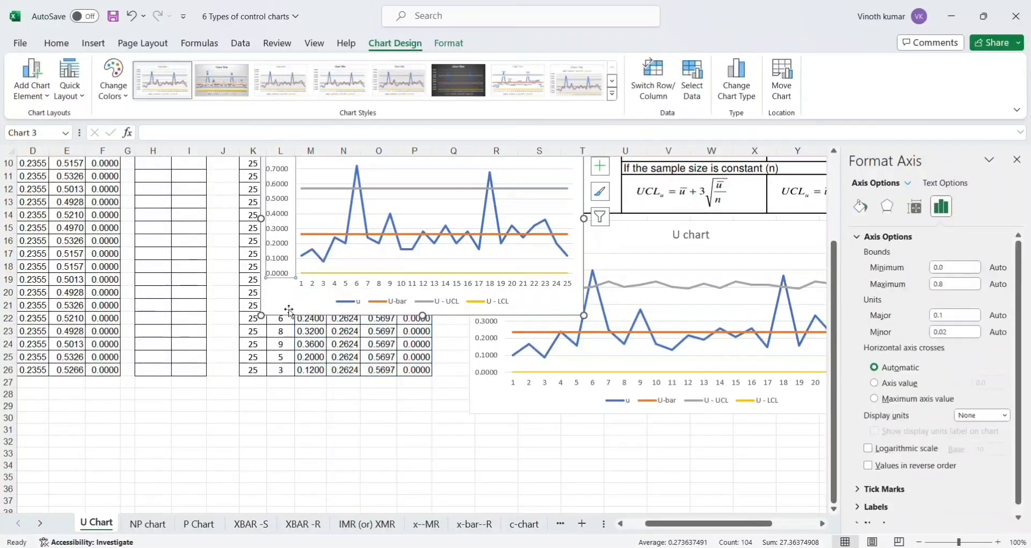
click(270, 301)
mouse_move(269, 302)
mouse_down()
mouse_move(420, 465)
mouse_move(429, 403)
mouse_move(465, 472)
mouse_move(480, 471)
mouse_up()
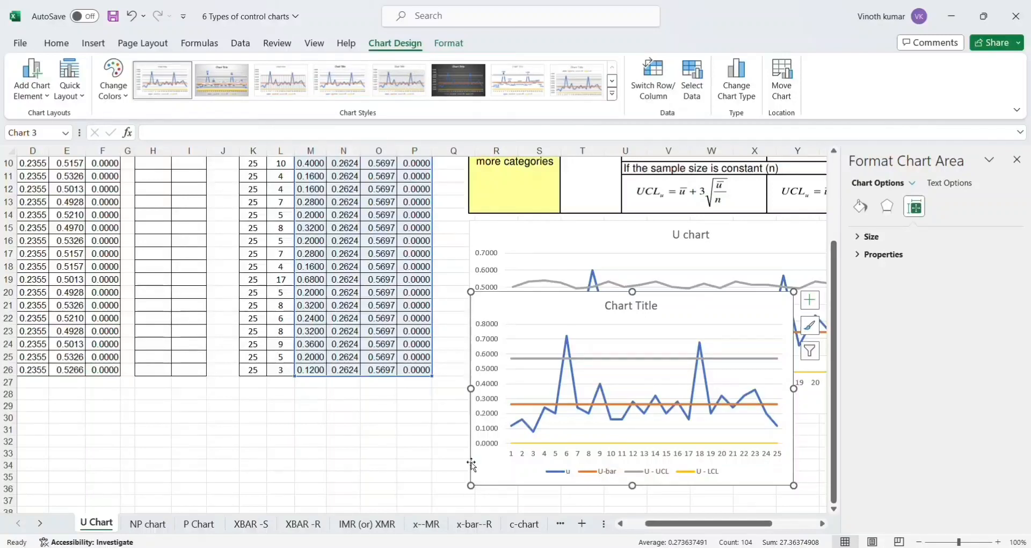
scroll(430, 442, down, 7)
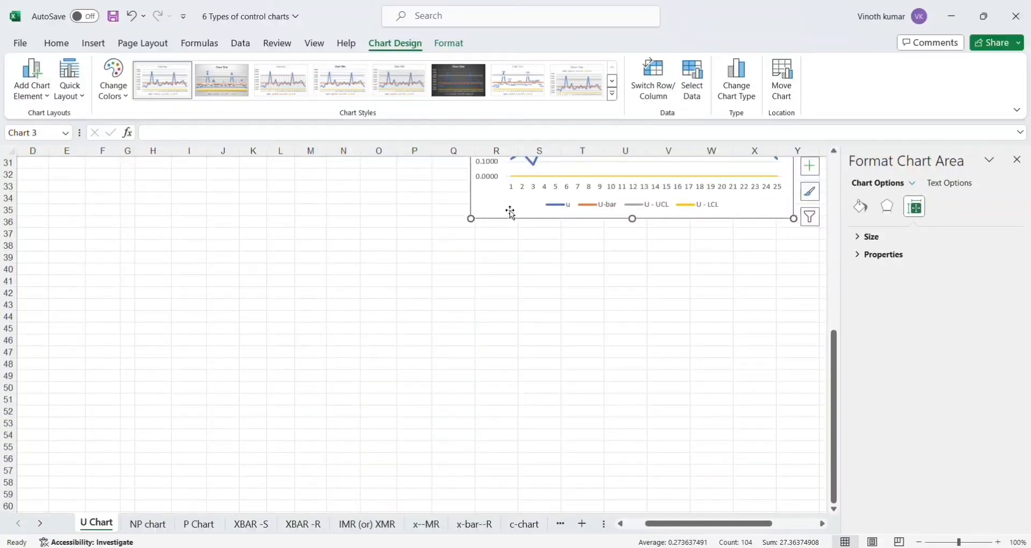
drag(511, 213, 516, 350)
scroll(430, 313, up, 7)
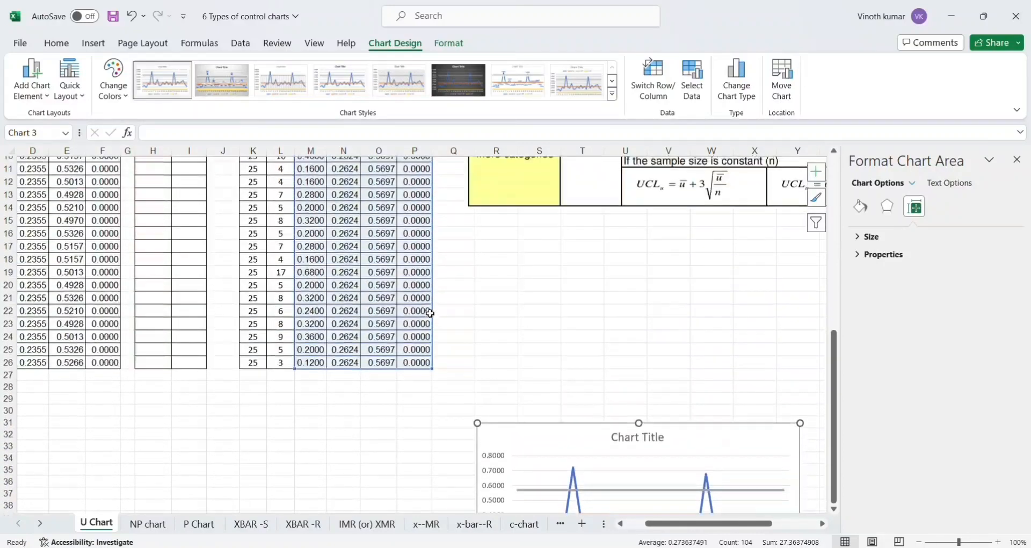
drag(510, 442, 502, 427)
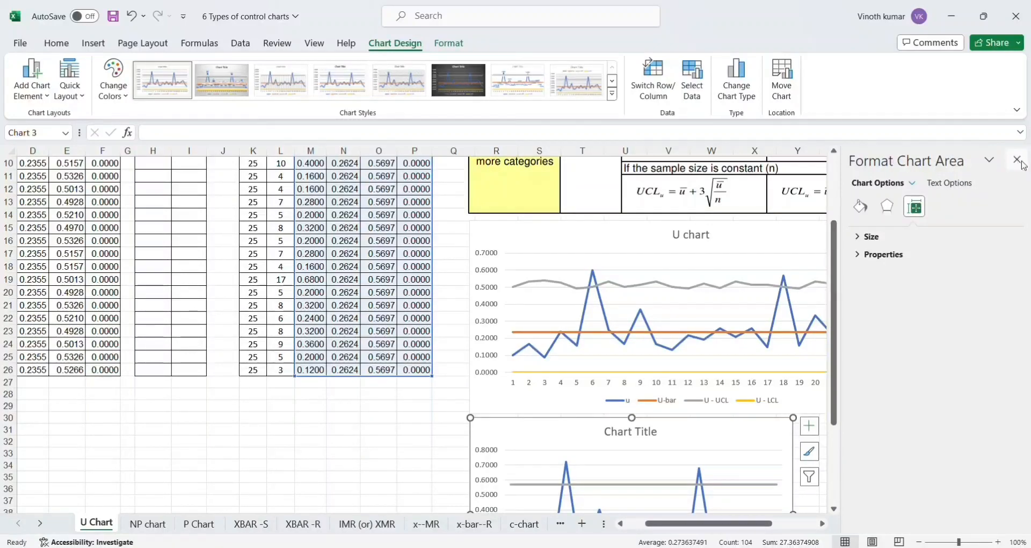
Close the chart formatting pane and widen the new chart to match the width of the U chart above.
click(1014, 159)
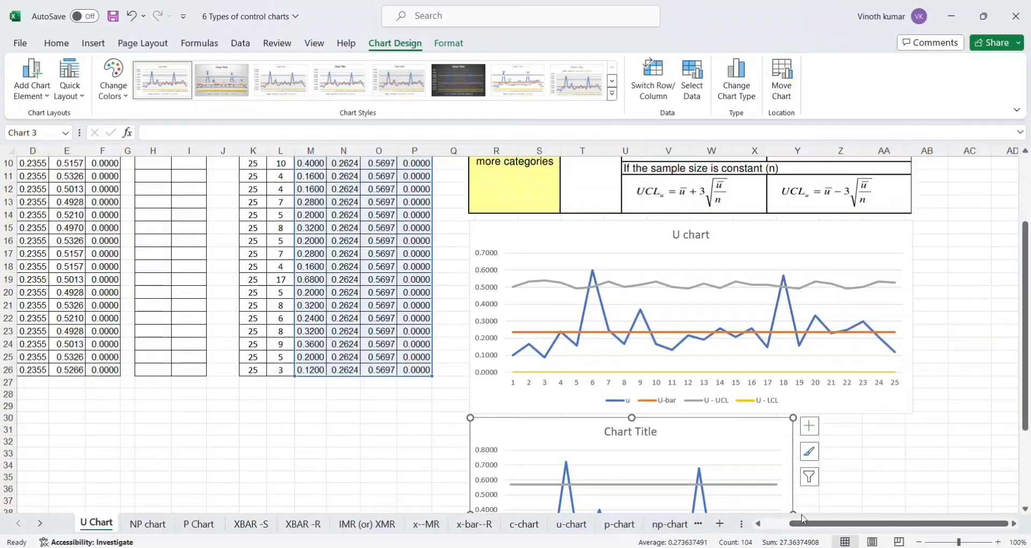
scroll(895, 431, down, 2)
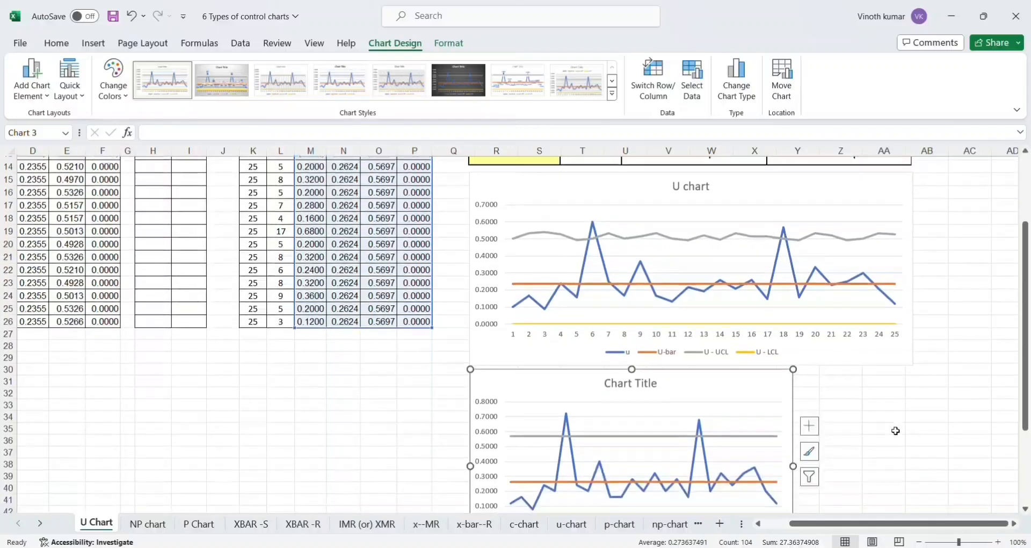
drag(793, 462, 915, 462)
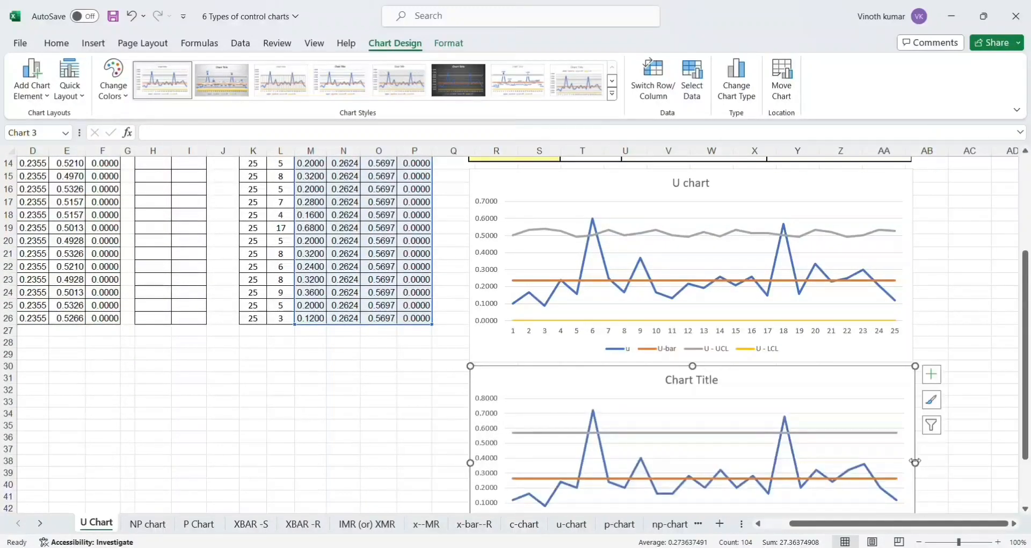
Return from the new chart to the header row and review the columns back to the first Pages heading in A1.
click(296, 410)
key(ctrl+Up)
key(ctrl+Up)
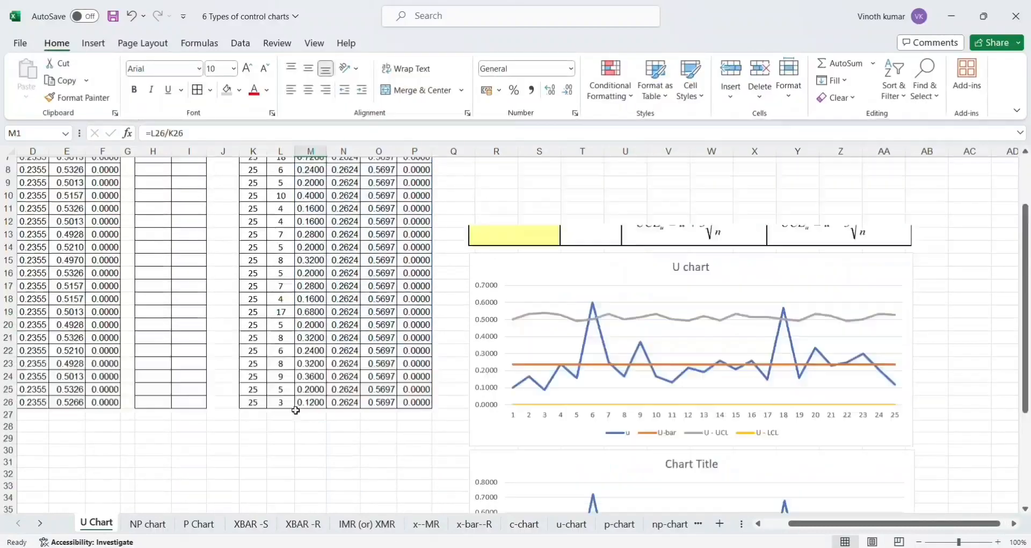
key(Left)
key(Left)
key(Left)
key(Left)
key(Left)
key(Left)
key(Left)
key(Left)
key(Left)
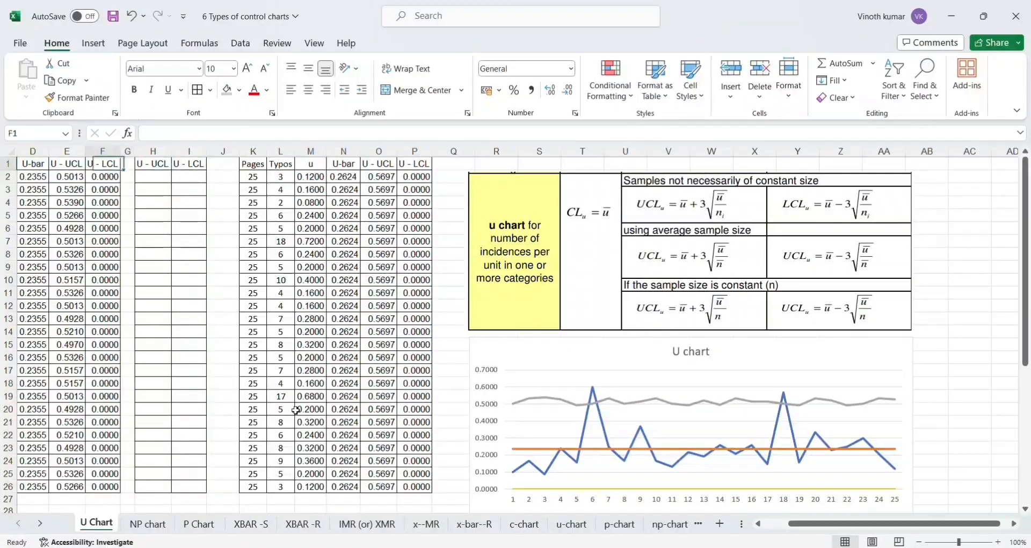
key(Left)
key(Left)
key(Left)
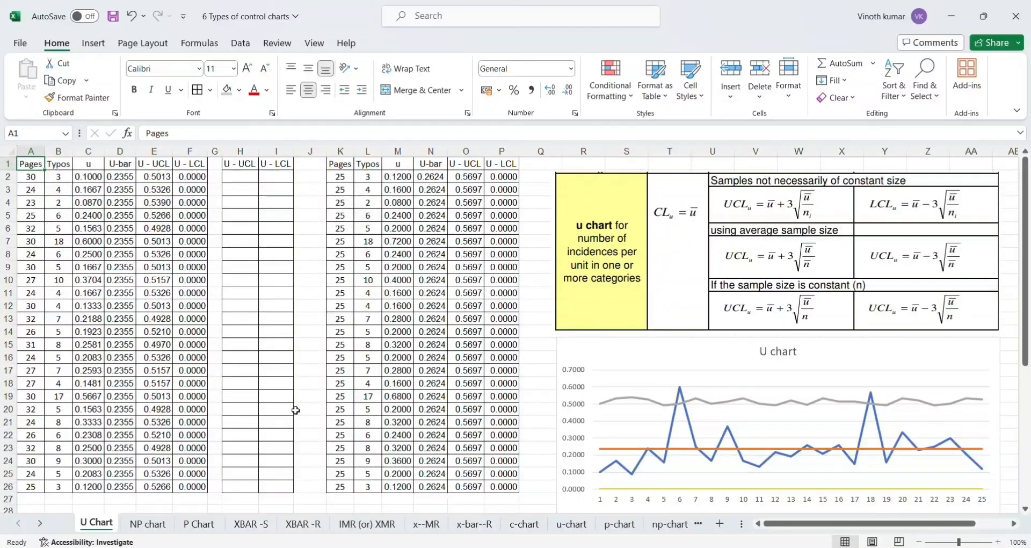
Examine the varying-page table's columns and formulas in row 2, across to the empty U - UCL and U - LCL columns in H and I.
key(Right)
key(Right)
key(Right)
key(Right)
key(Right)
key(Right)
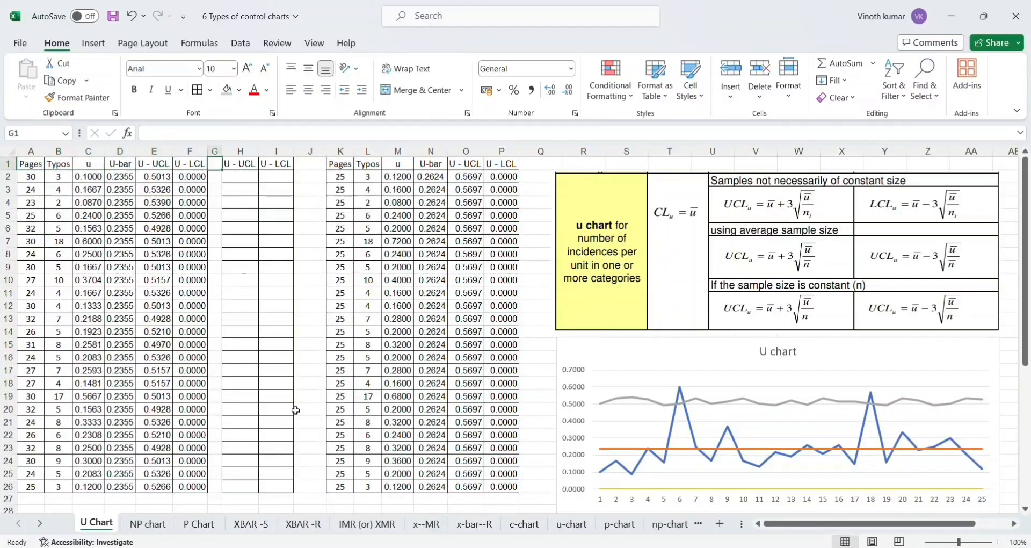
key(Down)
key(Down)
key(Up)
key(Left)
key(Left)
key(Left)
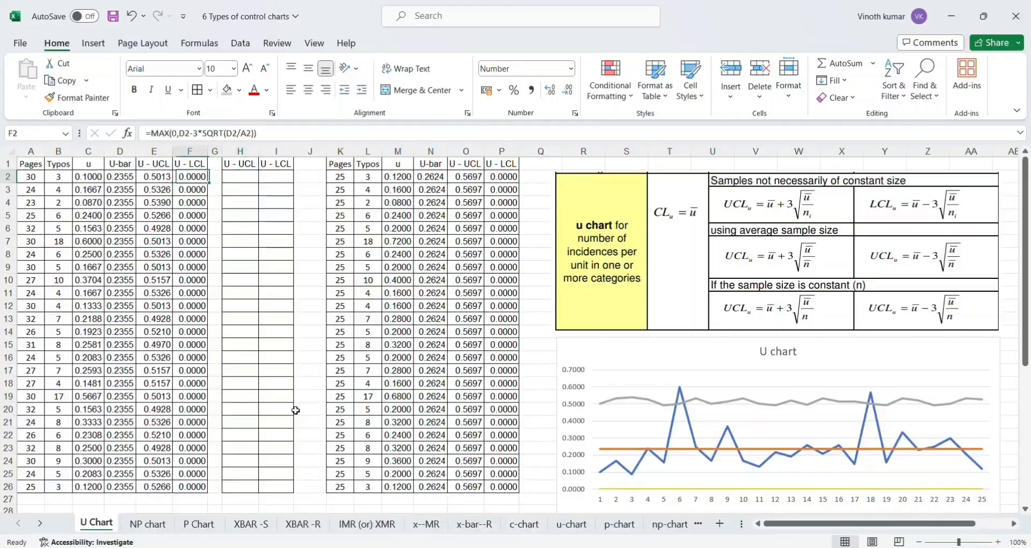
key(Left)
key(Left)
key(Left)
key(Right)
key(Right)
key(Right)
key(Right)
key(Right)
key(Right)
key(Right)
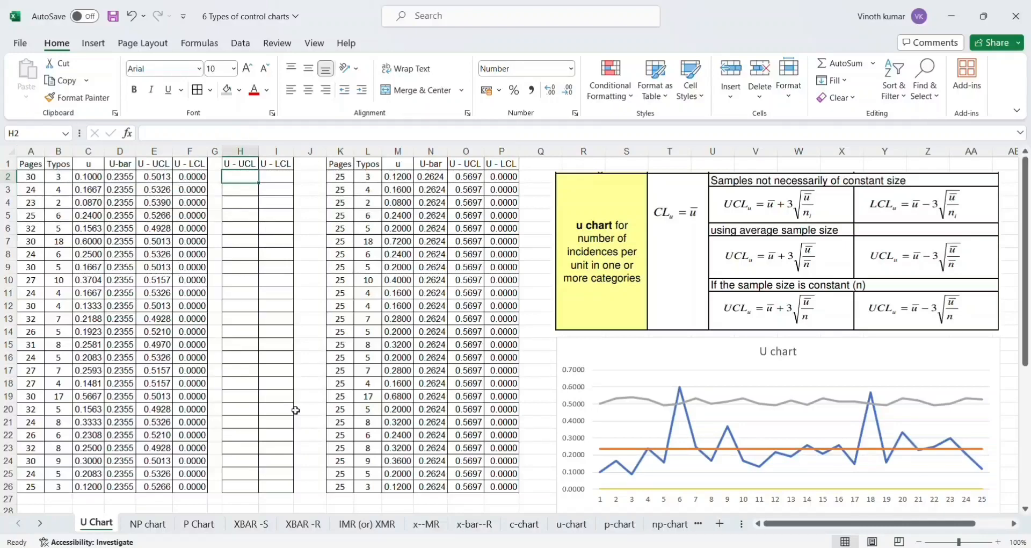
Copy the U - UCL formula from E2 into the empty U - UCL cell H2.
key(Left)
key(Left)
key(Left)
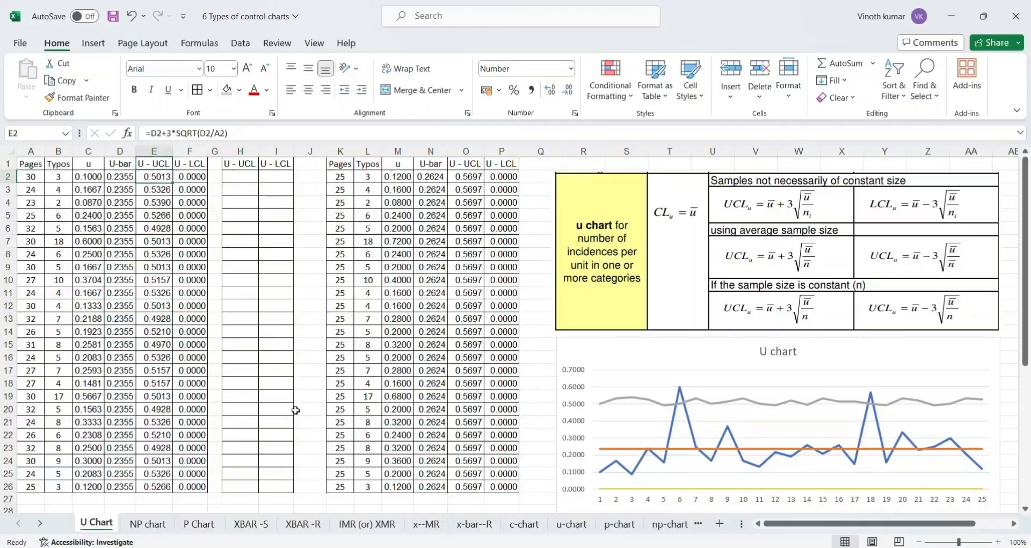
key(ctrl+c)
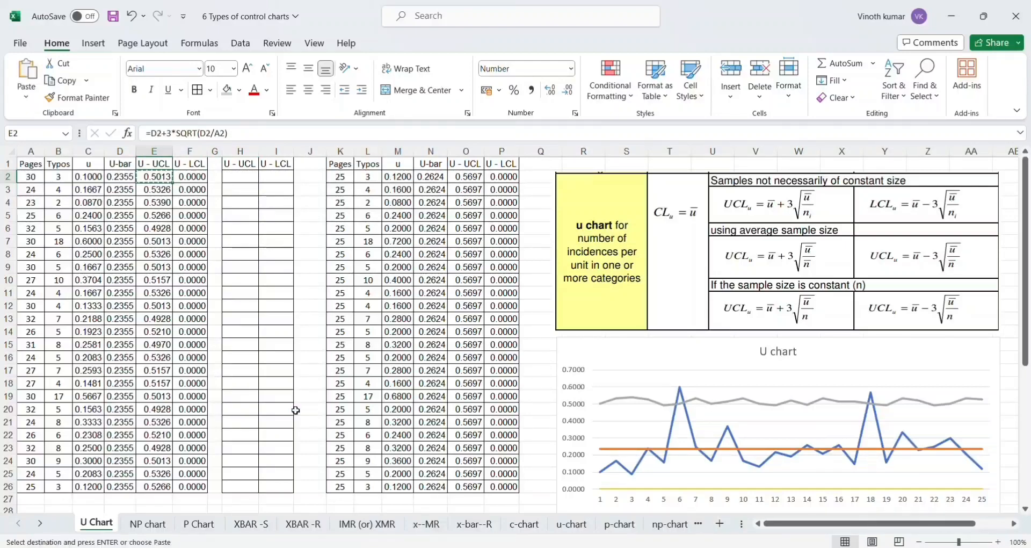
click(250, 176)
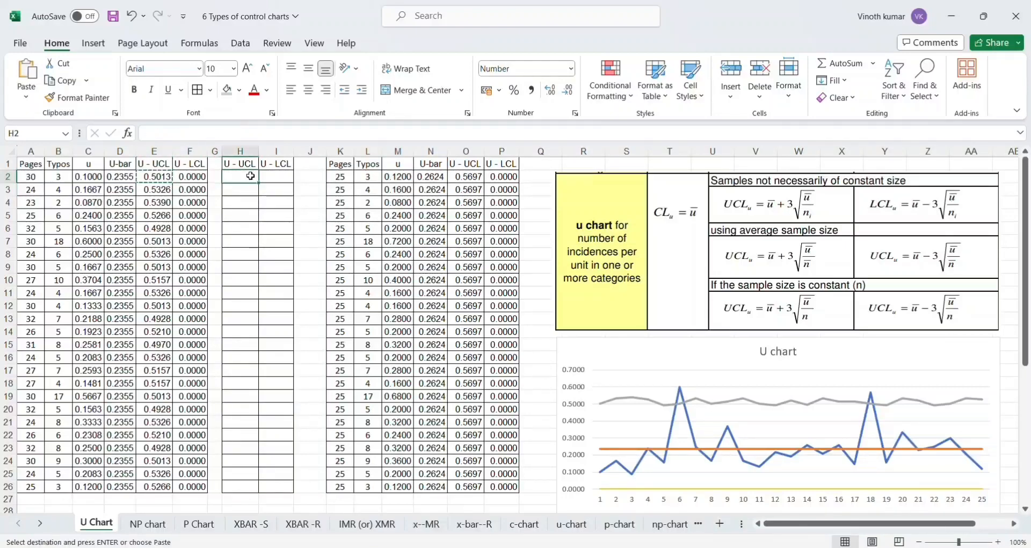
key(ctrl+v)
Repoint the references in the H2 formula so it reads =D2+3*SQRT(D2/A2).
double_click(250, 176)
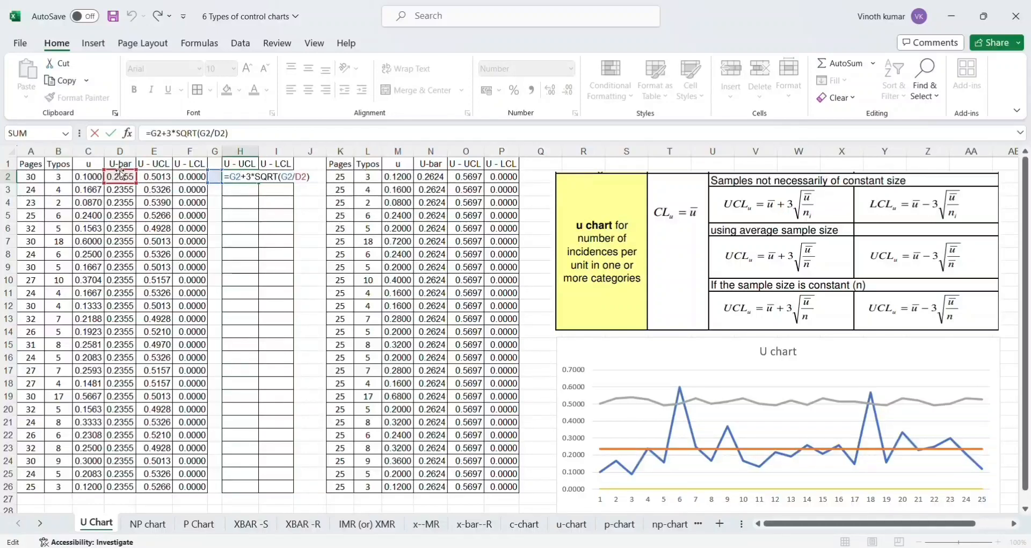
drag(121, 174, 39, 176)
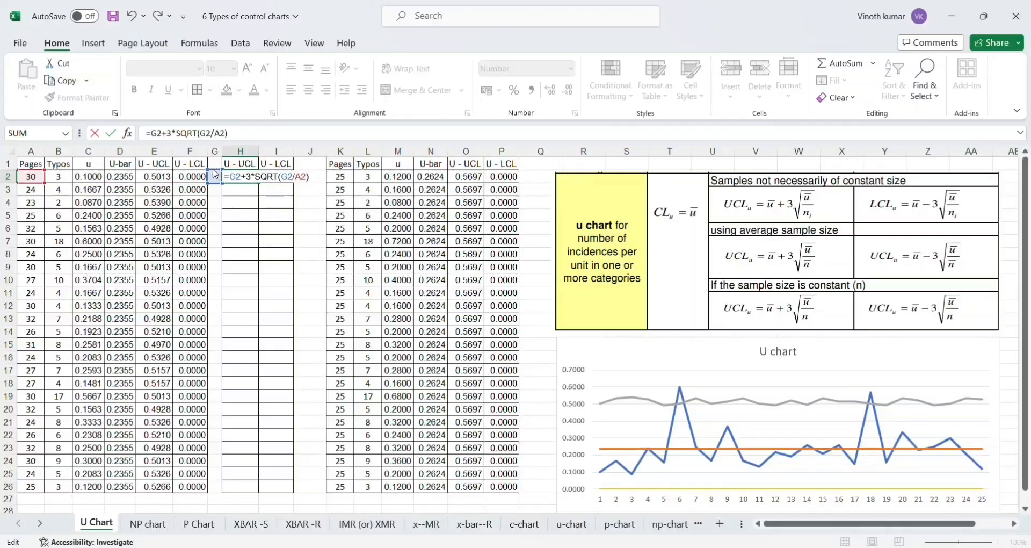
drag(215, 173, 127, 180)
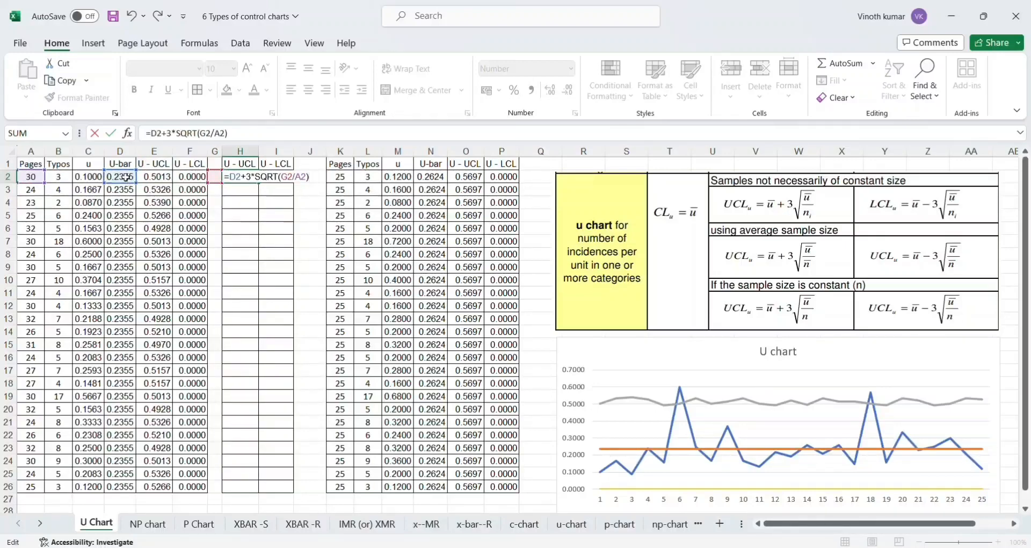
drag(219, 174, 127, 177)
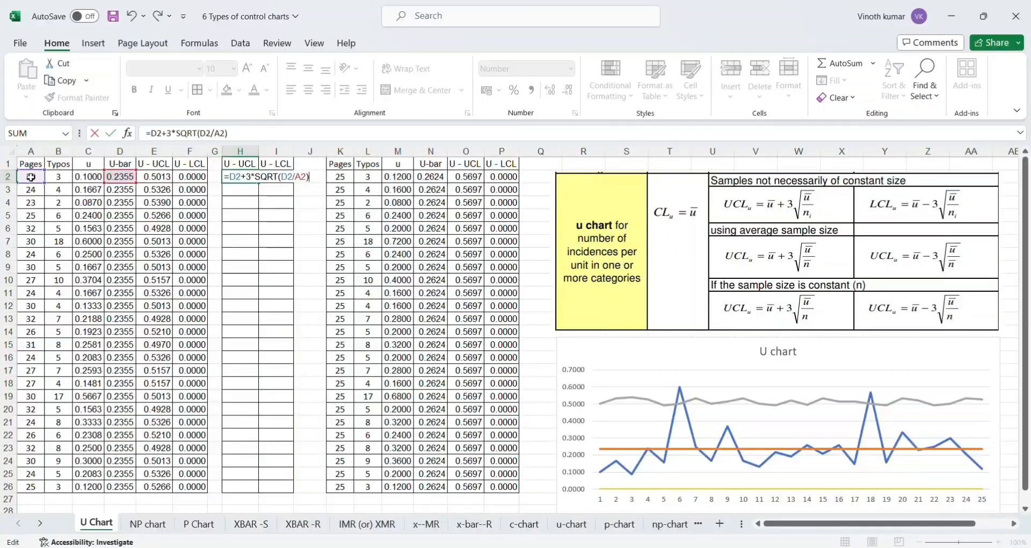
Replace the A2 divisor in the H2 formula with the average page count, AVERAGE(A2:A26).
click(214, 133)
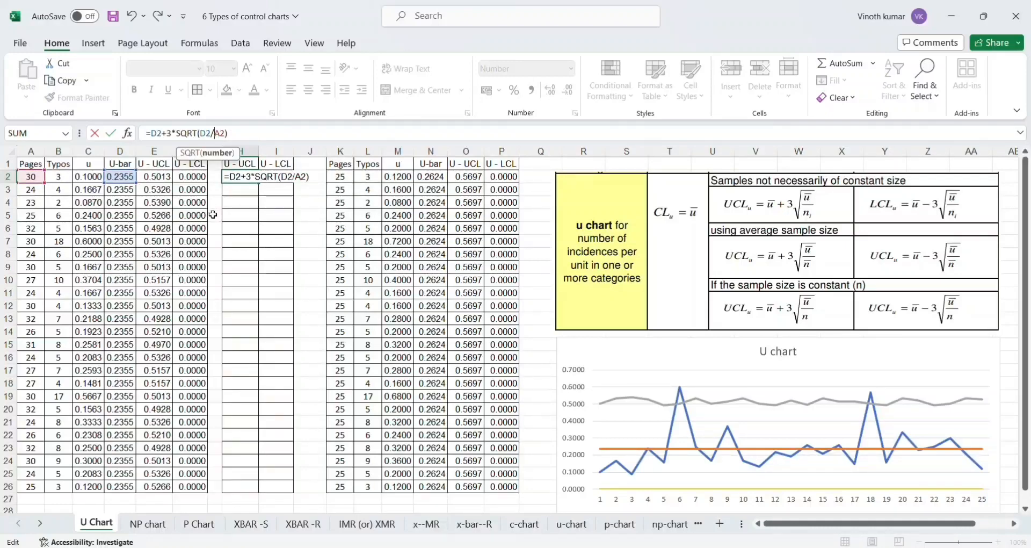
text(Av)
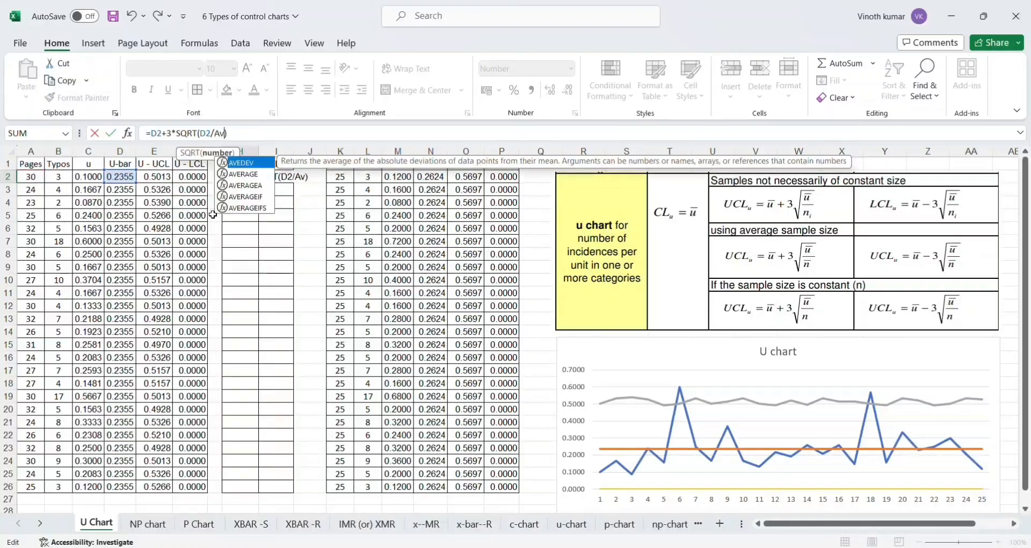
double_click(259, 174)
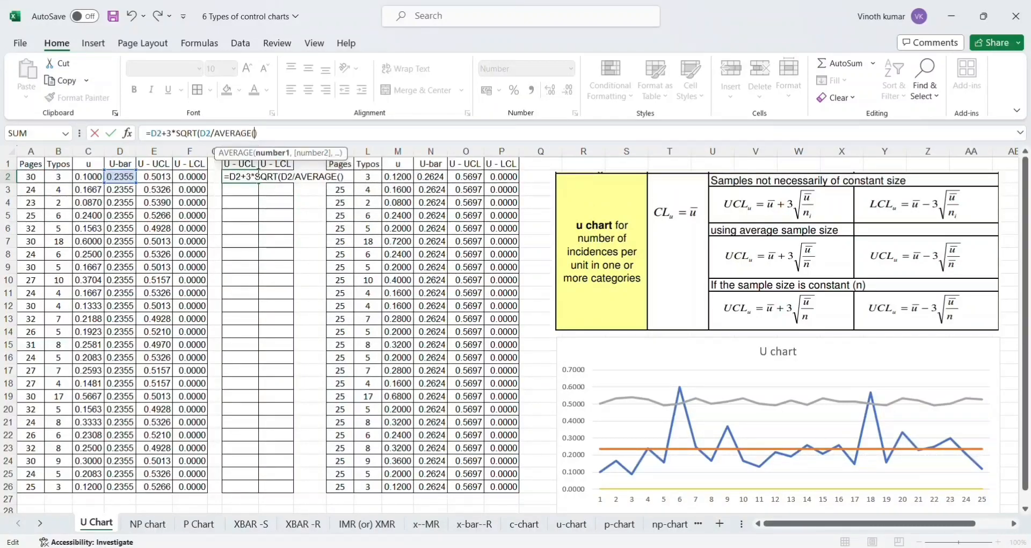
drag(30, 178, 32, 496)
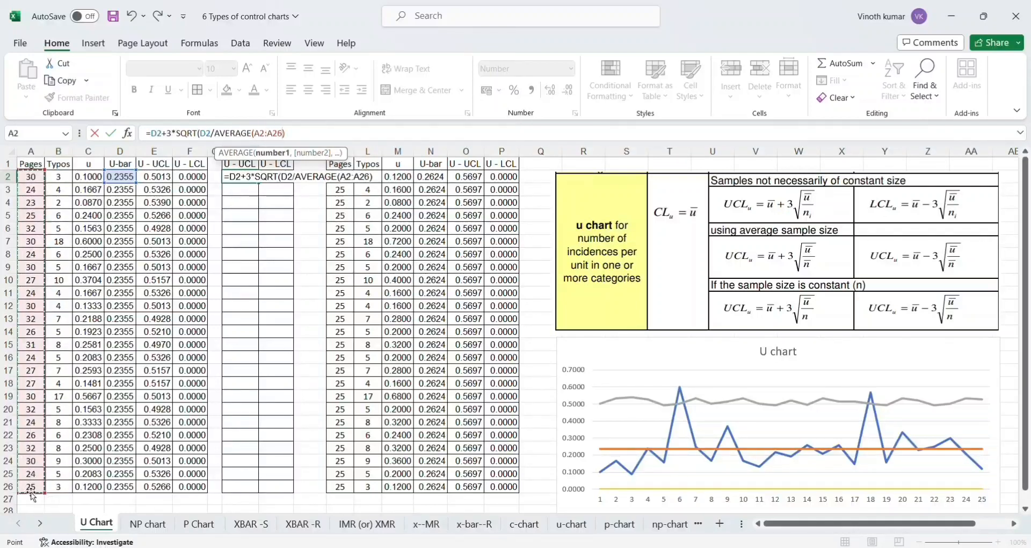
Make the averaged range absolute as $A$2:$A$26 and complete the H2 formula as =D2+3*SQRT(D2/AVERAGE($A$2:$A$26)).
click(261, 135)
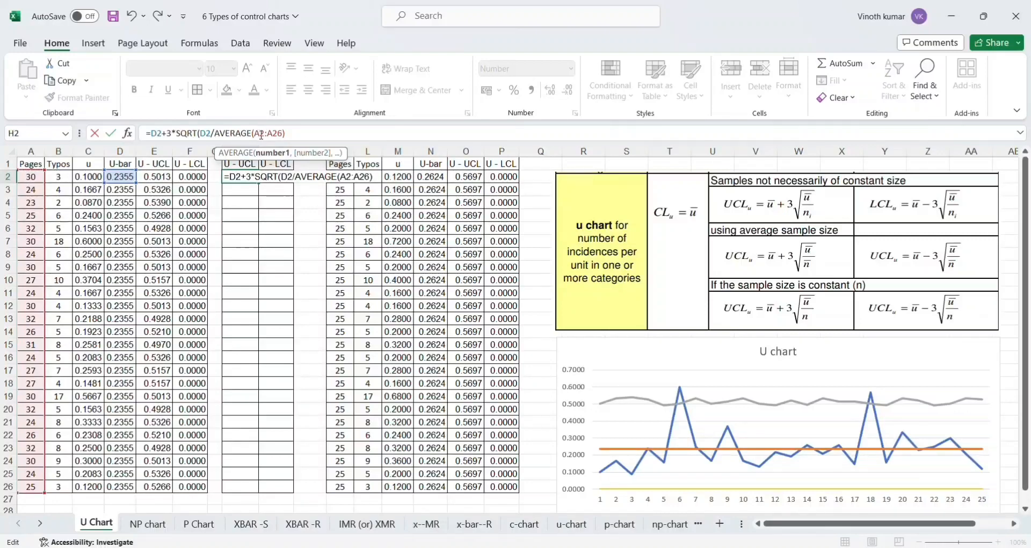
text($A$)
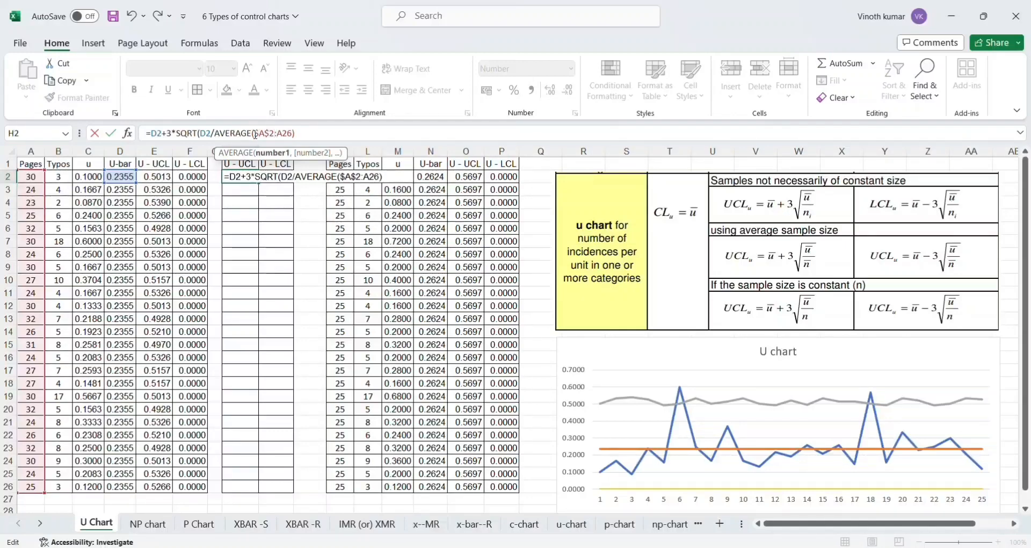
key(Right)
key(Right)
key(Right)
key(Right)
key(Right)
text($A$)
click(310, 133)
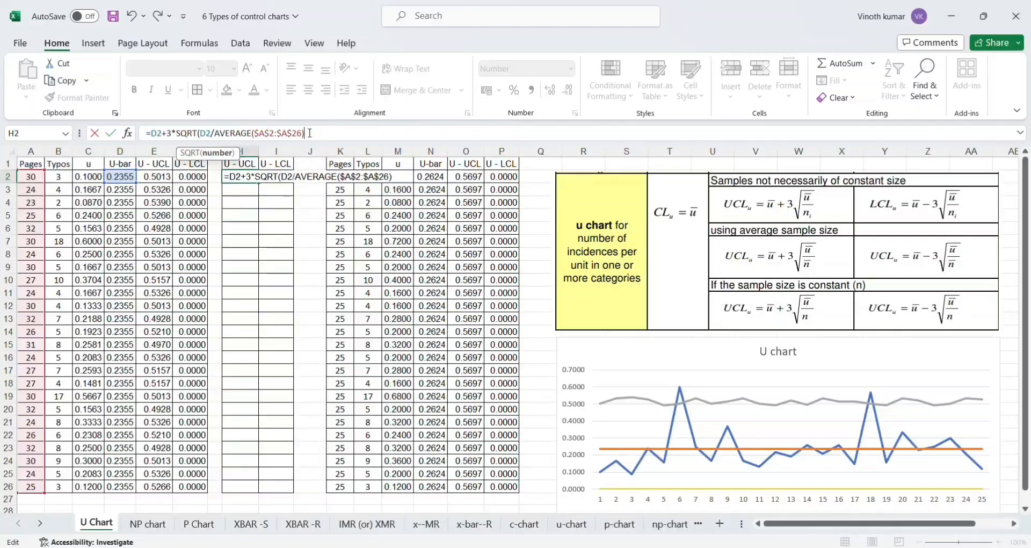
text())
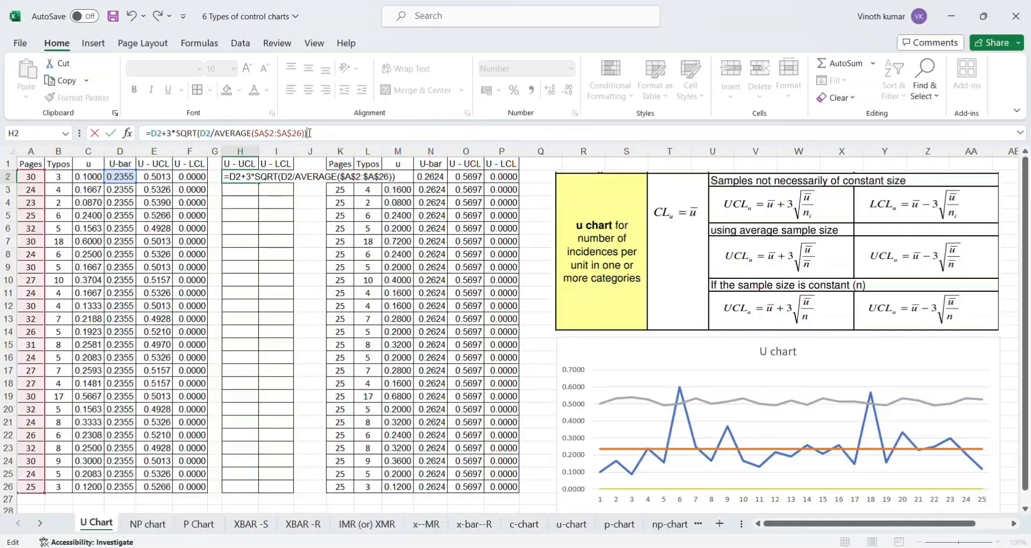
key(Return)
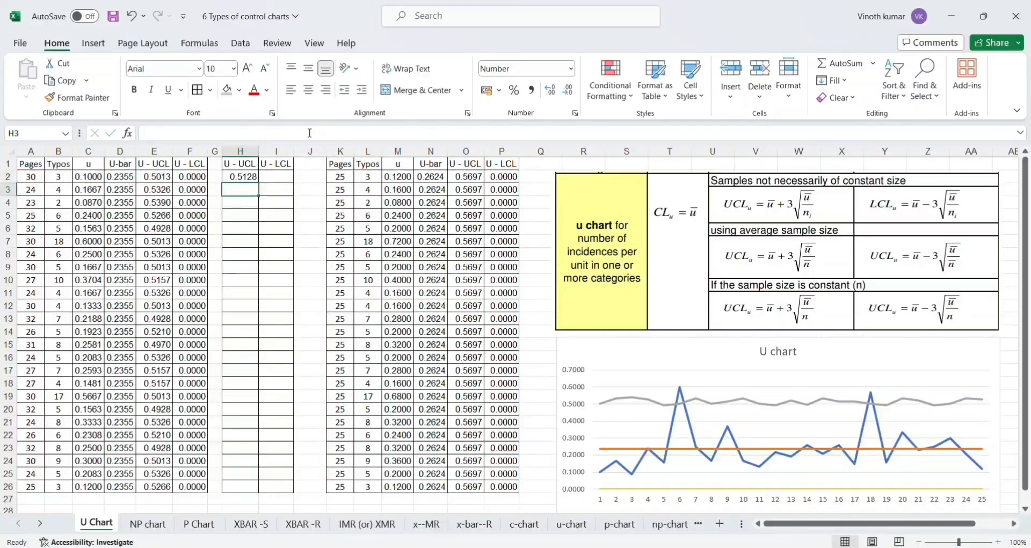
Copy the full formula text from H2 into the U - LCL cell I2, keeping its references unchanged.
key(Up)
click(318, 133)
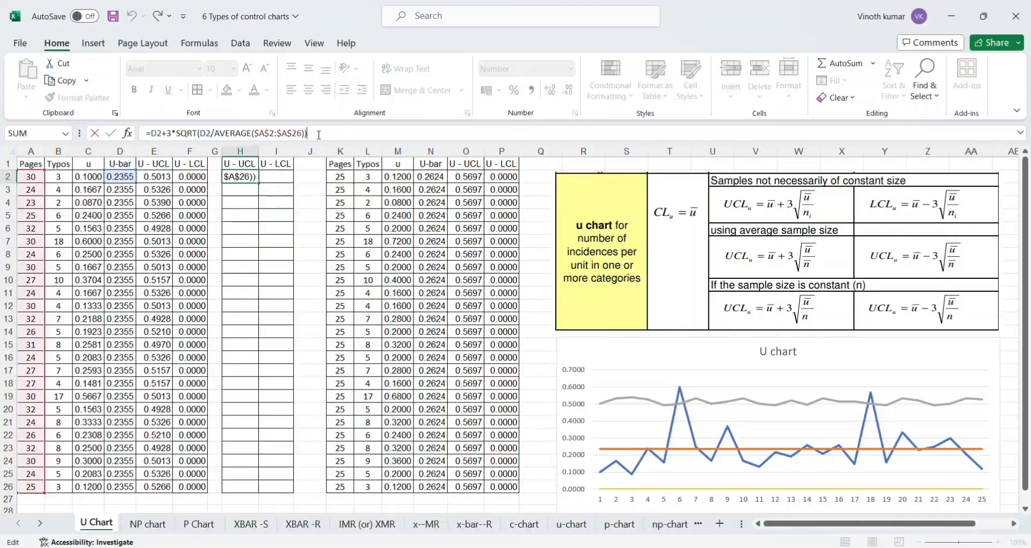
key(shift+Left)
key(shift+Left)
key(shift+Left)
key(shift+Left)
key(shift+Left)
key(shift+Left)
key(shift+Left)
key(shift+Left)
key(shift+Left)
key(shift+Left)
key(shift+Left)
key(shift+Left)
key(shift+Left)
key(shift+Left)
key(shift+Left)
key(shift+Left)
key(shift+Left)
key(shift+Left)
key(shift+Left)
key(shift+Left)
key(shift+Left)
key(shift+Left)
key(shift+Left)
key(shift+Left)
key(shift+Left)
key(shift+Left)
key(shift+Left)
key(shift+Left)
key(shift+Left)
key(shift+Left)
key(shift+Left)
key(shift+Left)
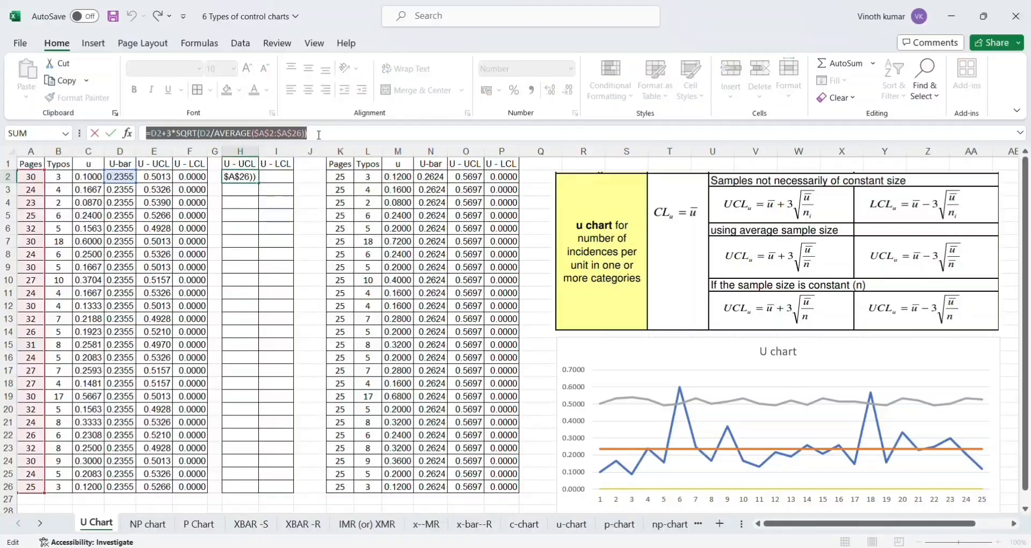
key(ctrl+c)
key(Tab)
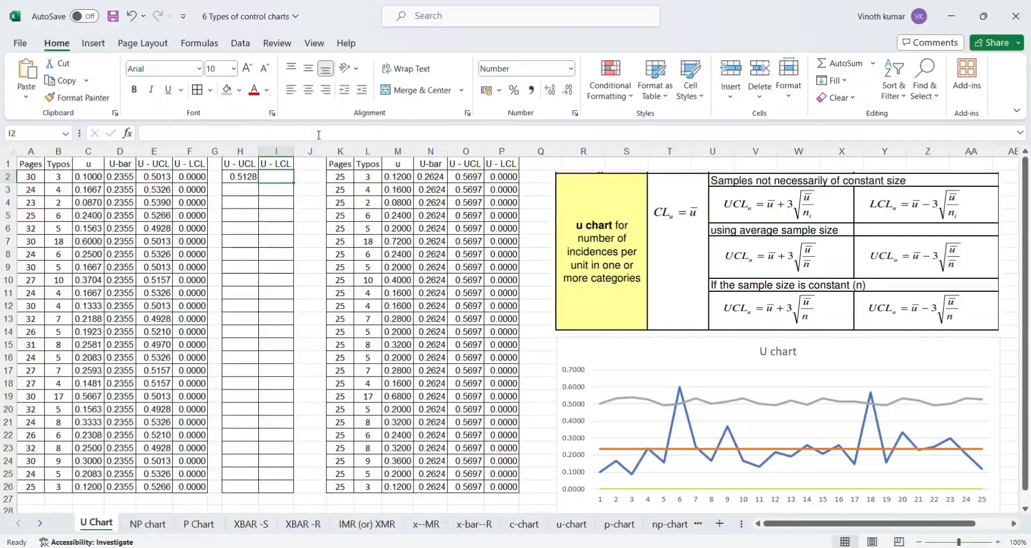
double_click(274, 178)
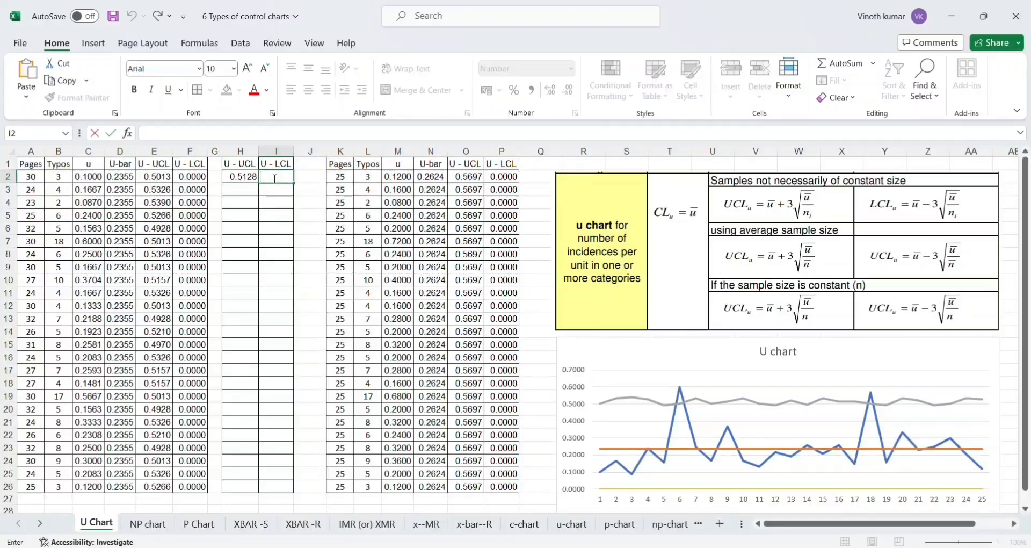
key(ctrl+v)
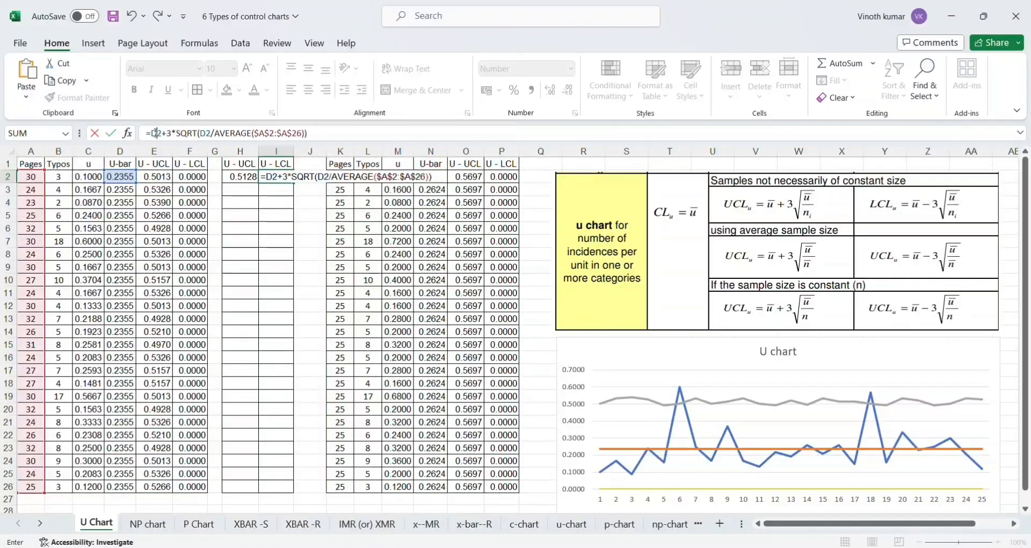
Change the I2 formula to the lower limit floored at zero: =MAX(0,D2-3*SQRT(D2/AVERAGE($A$2:$A$26))).
click(153, 132)
text(Ma)
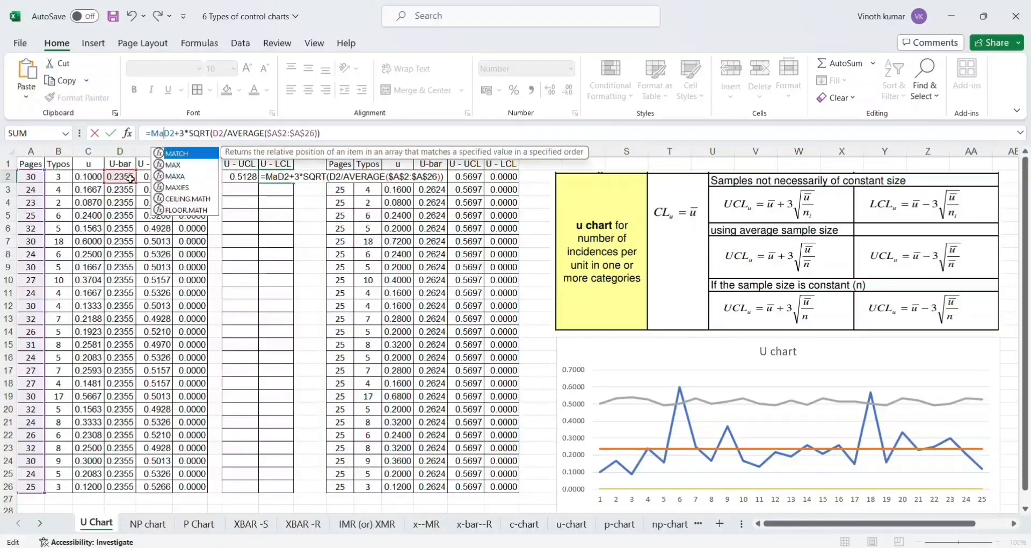
text(x()
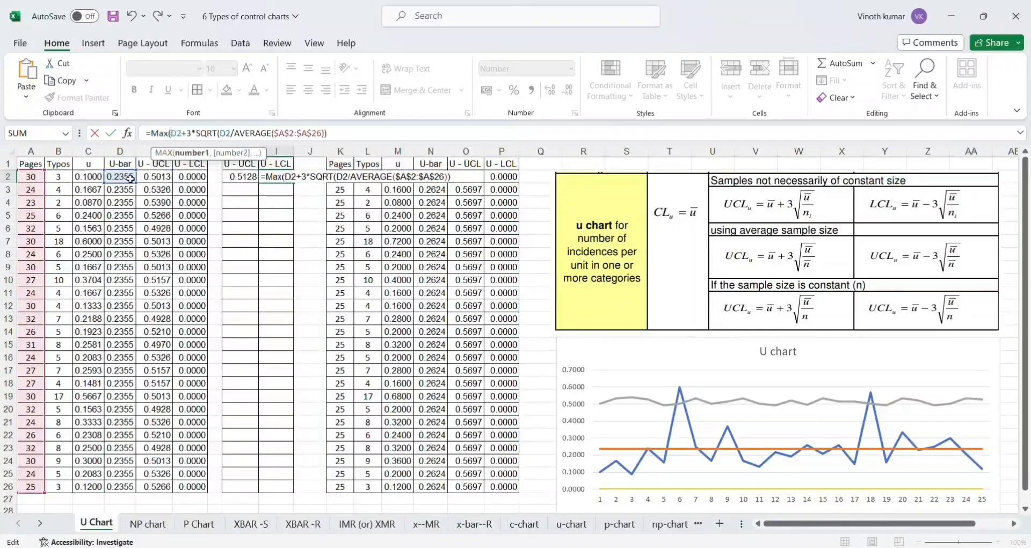
text(0,)
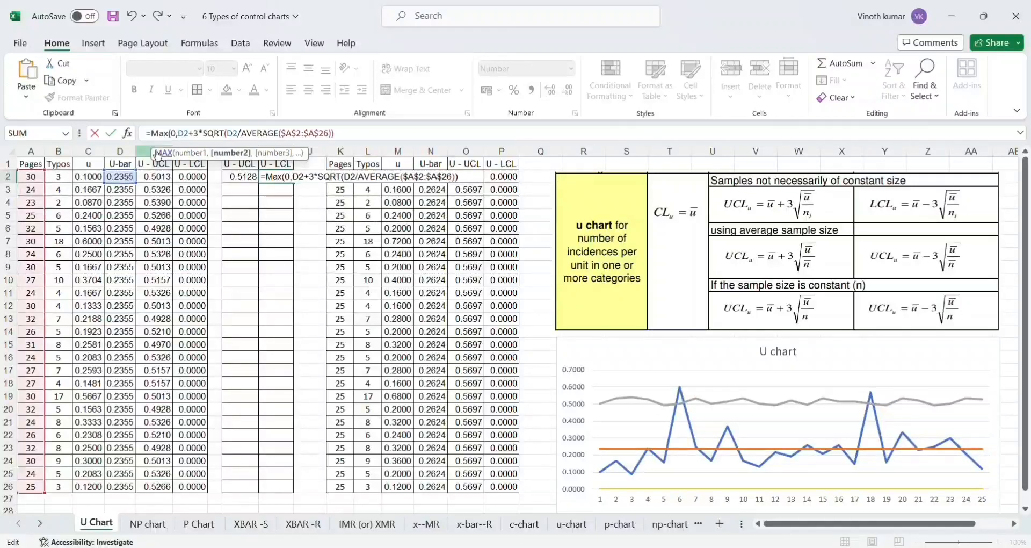
click(194, 134)
key(BackSpace)
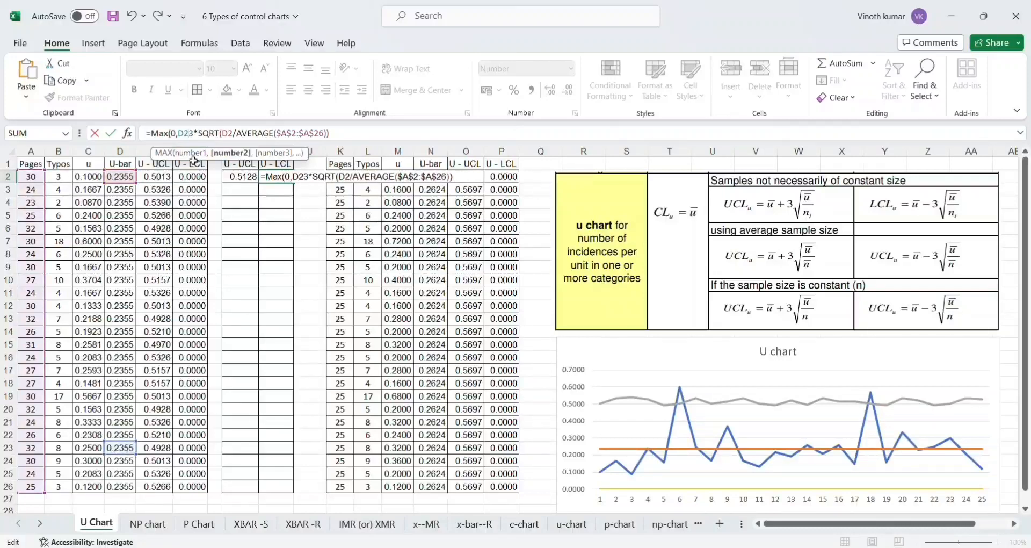
text(-)
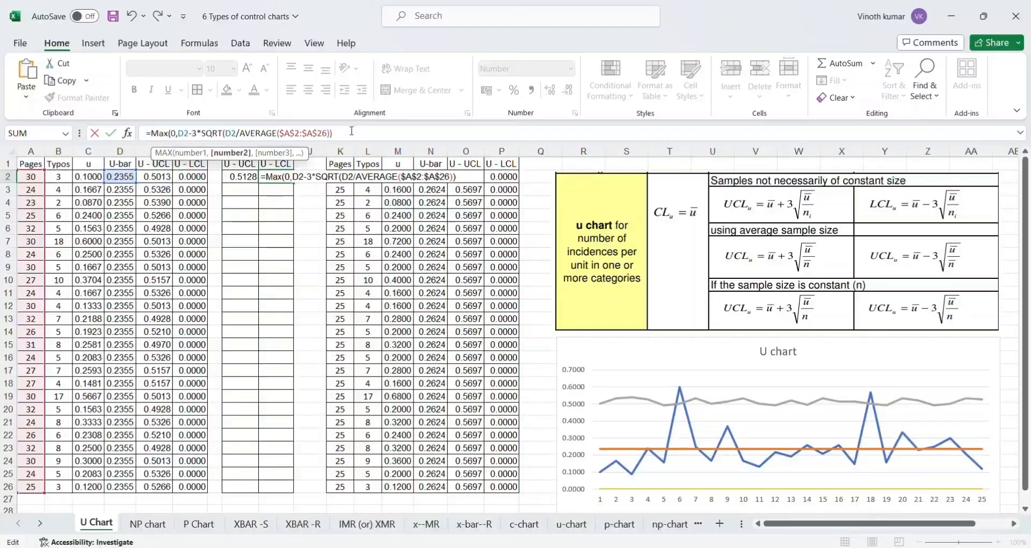
text())
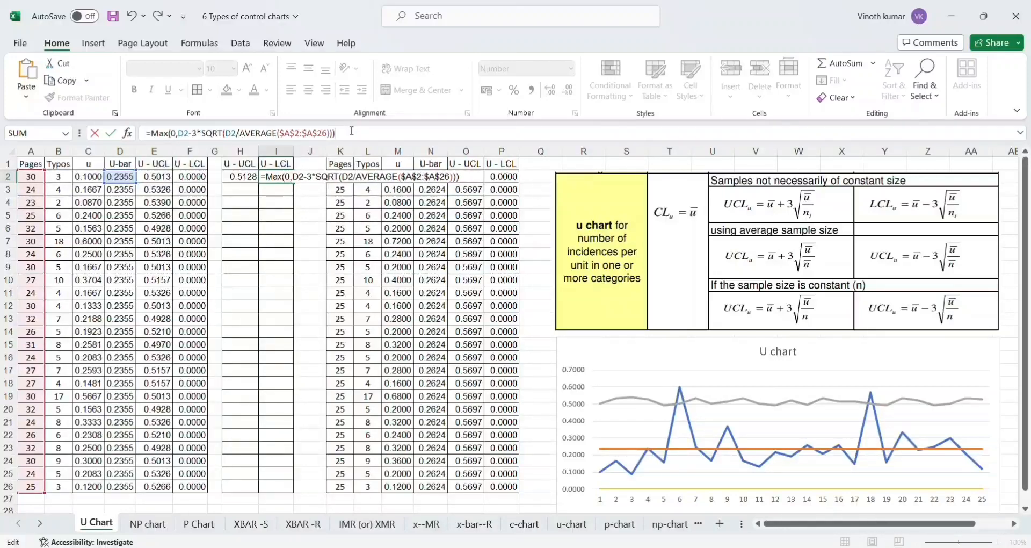
key(Return)
Copy the U - UCL and U - LCL formulas in H2:I2 down through row 26.
key(Up)
key(Left)
key(shift+Right)
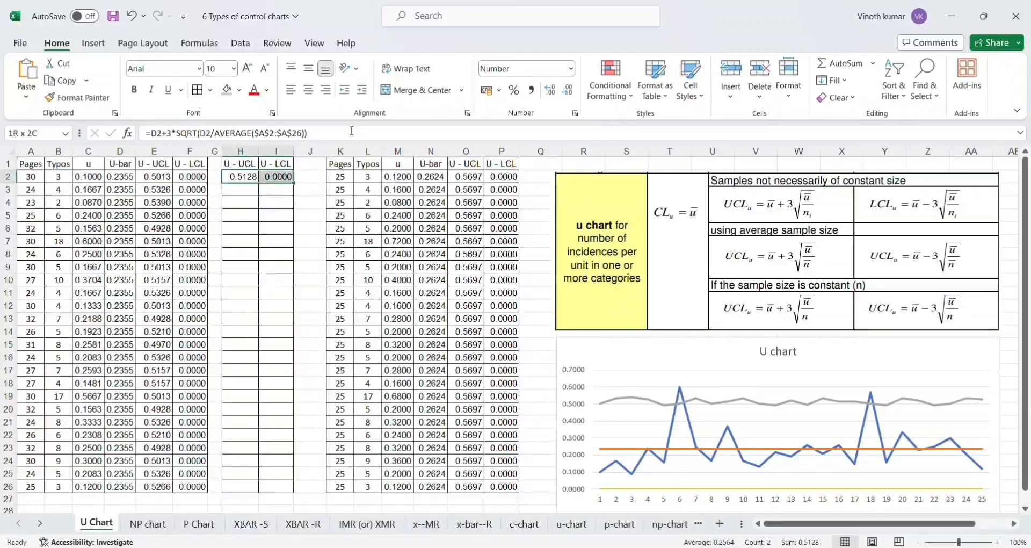
key(ctrl+c)
key(shift+Down)
key(shift+Down)
key(shift+Down)
key(shift+Down)
key(shift+Down)
key(shift+Down)
key(shift+Down)
key(shift+Down)
key(shift+Down)
key(shift+Down)
key(shift+Down)
key(shift+Down)
key(shift+Down)
key(shift+Down)
key(shift+Down)
key(shift+Down)
key(shift+Down)
key(shift+Down)
key(shift+Down)
key(shift+Down)
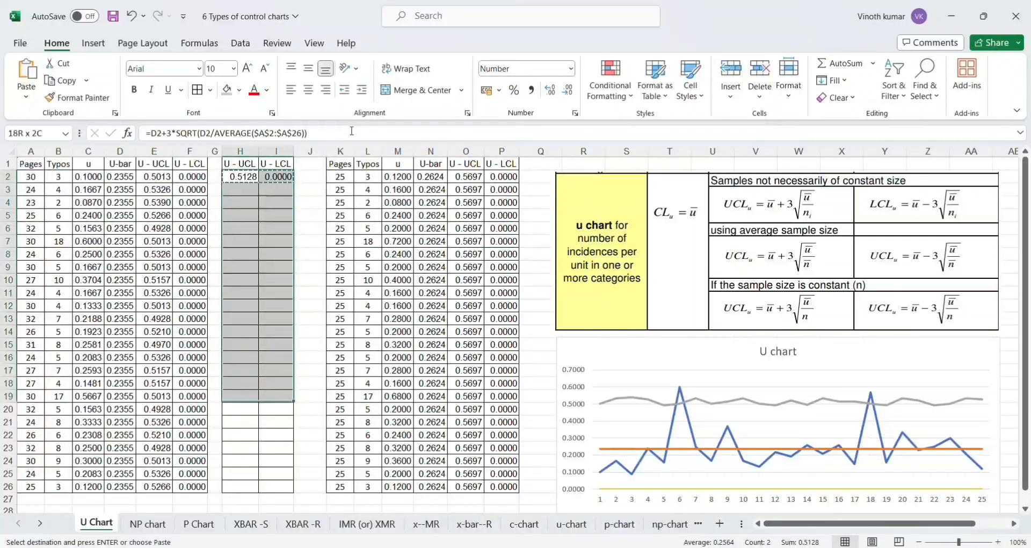
key(shift+Up)
key(shift+Up)
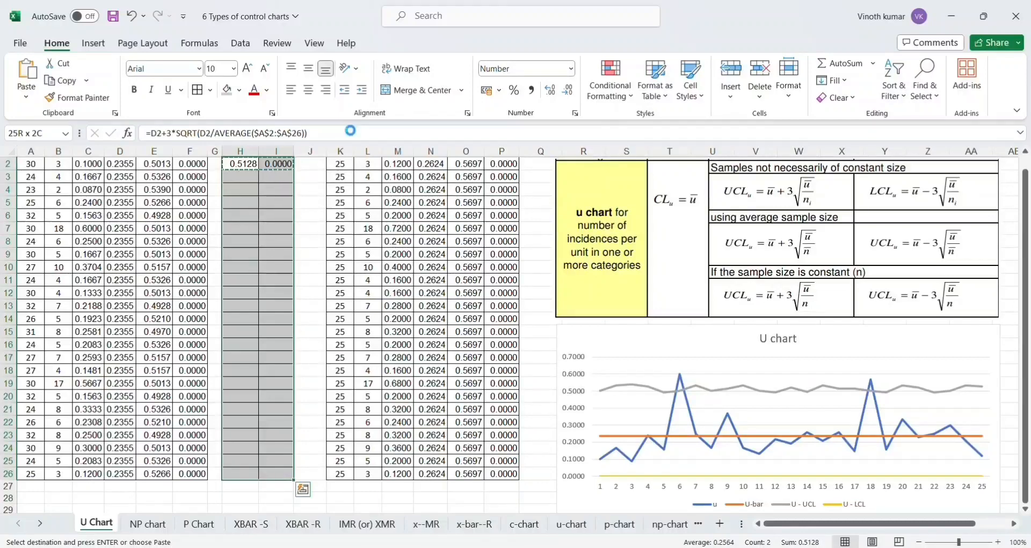
key(ctrl+v)
key(Left)
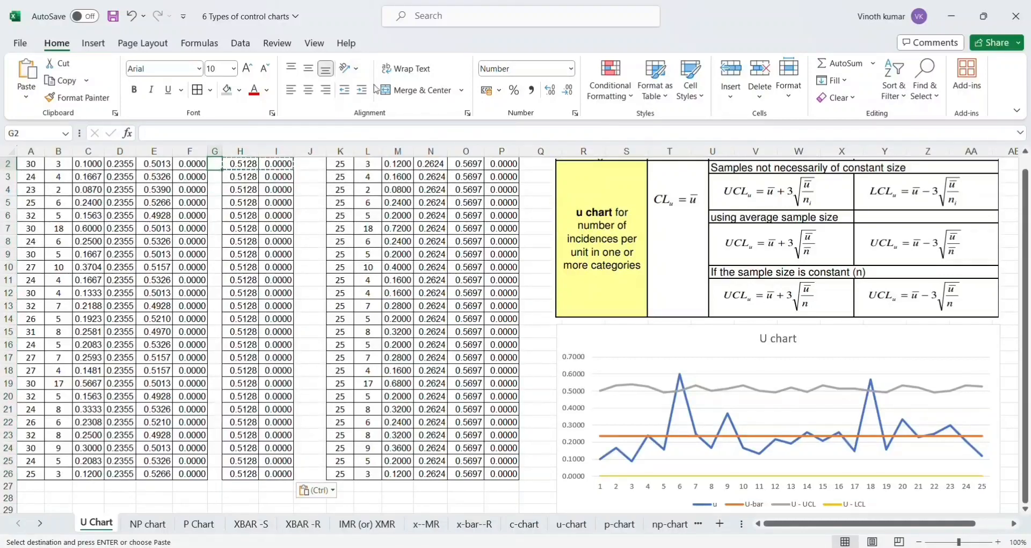
Insert a 2-D line chart from the u values in C2:C26 together with D1:D26 and H1:I26.
scroll(167, 291, up, 1)
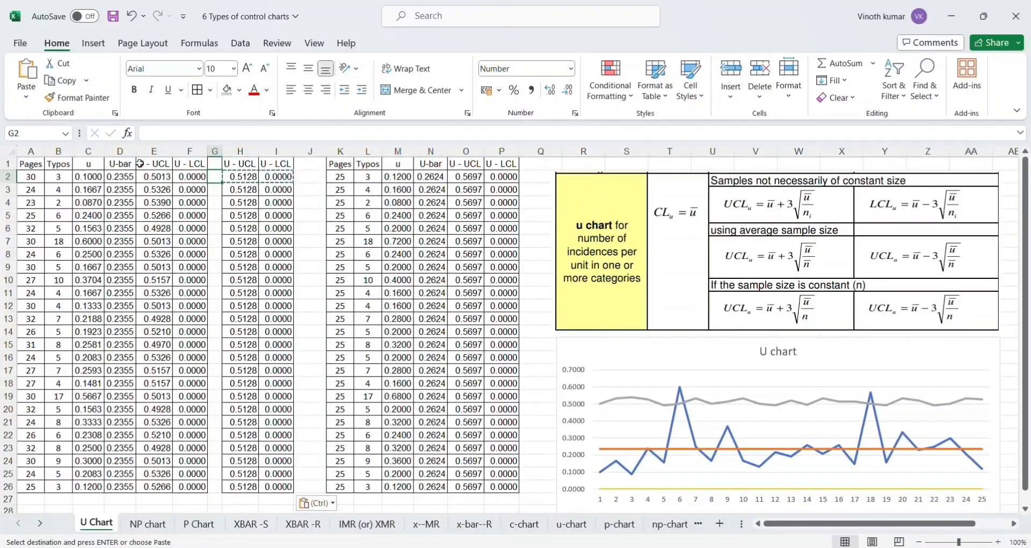
click(90, 149)
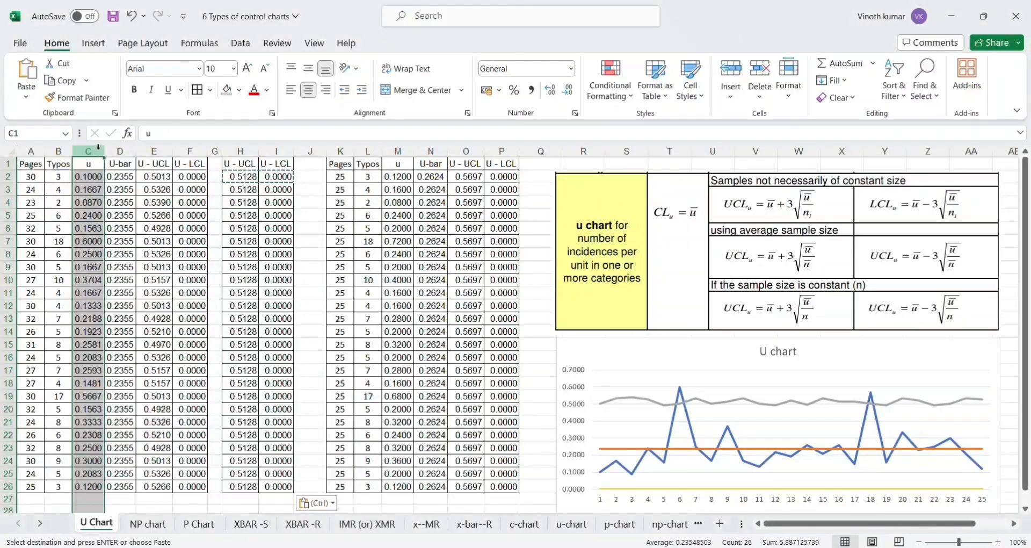
click(85, 173)
key(ctrl+shift+Down)
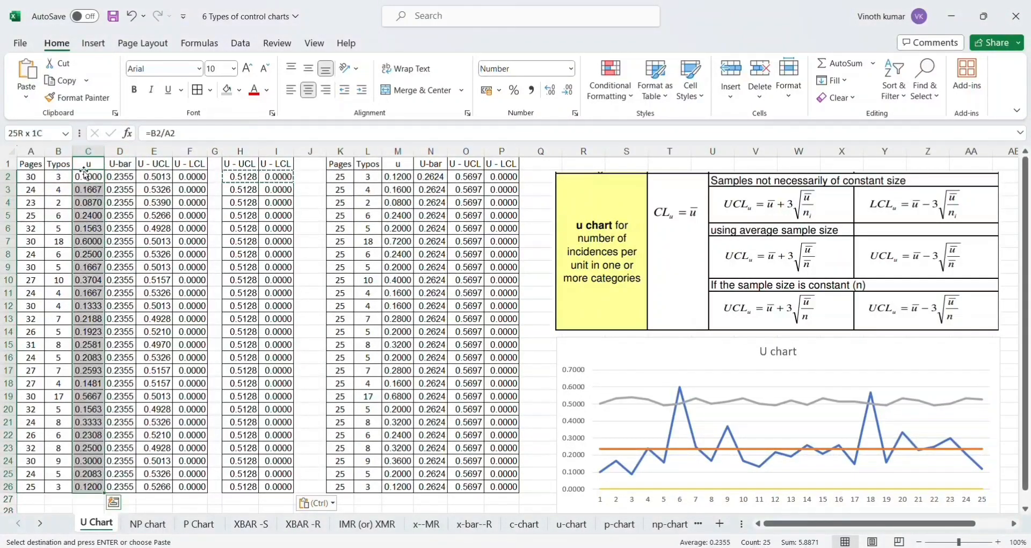
drag(120, 163, 130, 486)
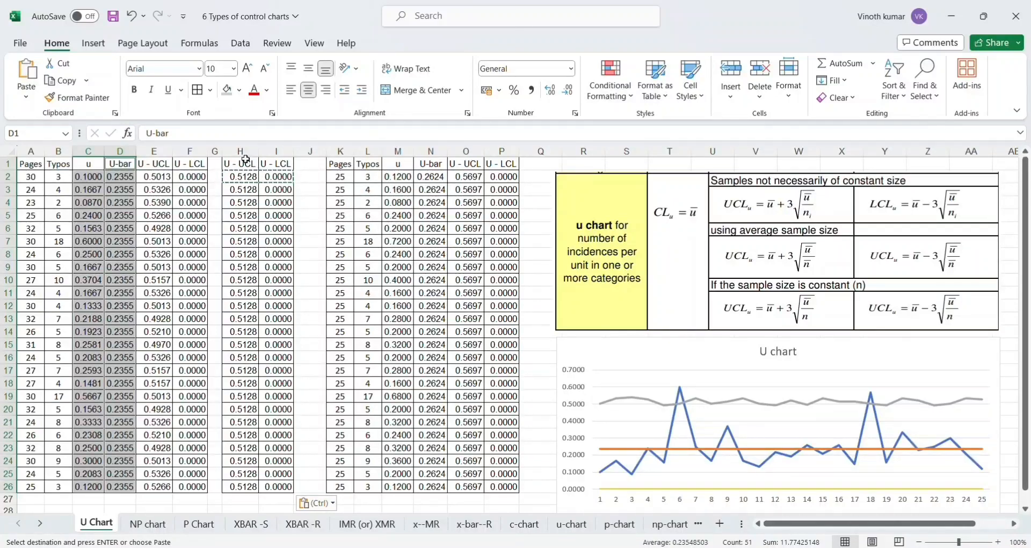
drag(243, 164, 286, 487)
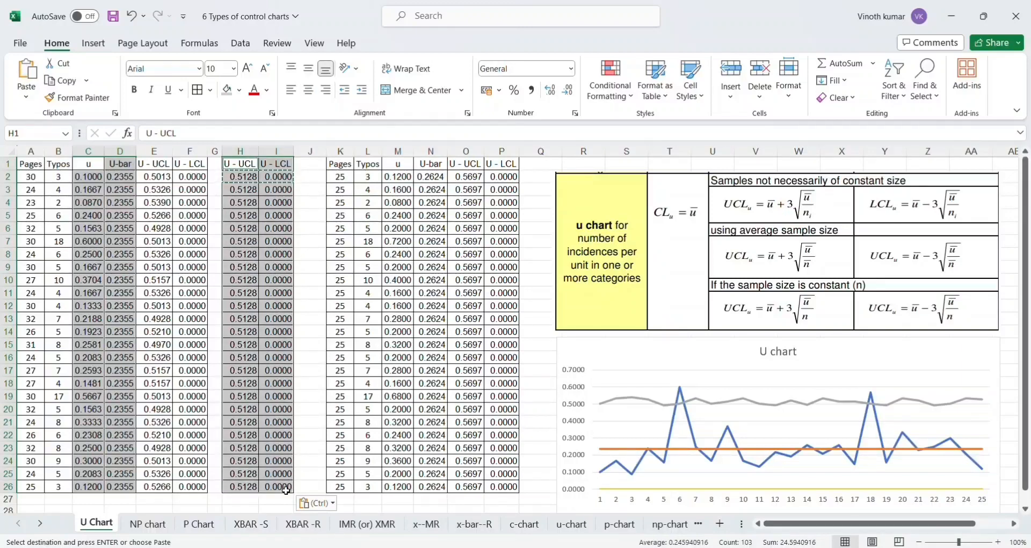
click(93, 43)
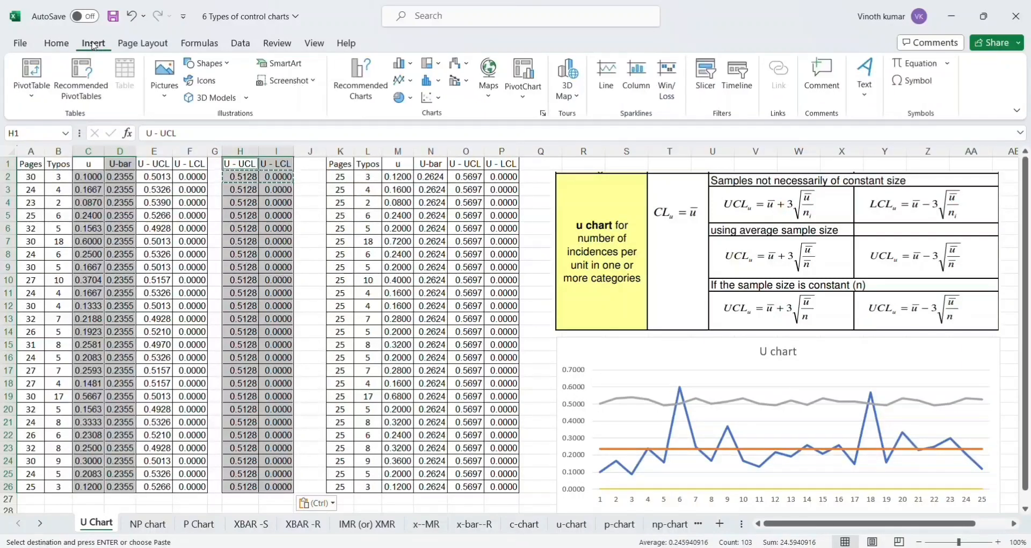
click(400, 80)
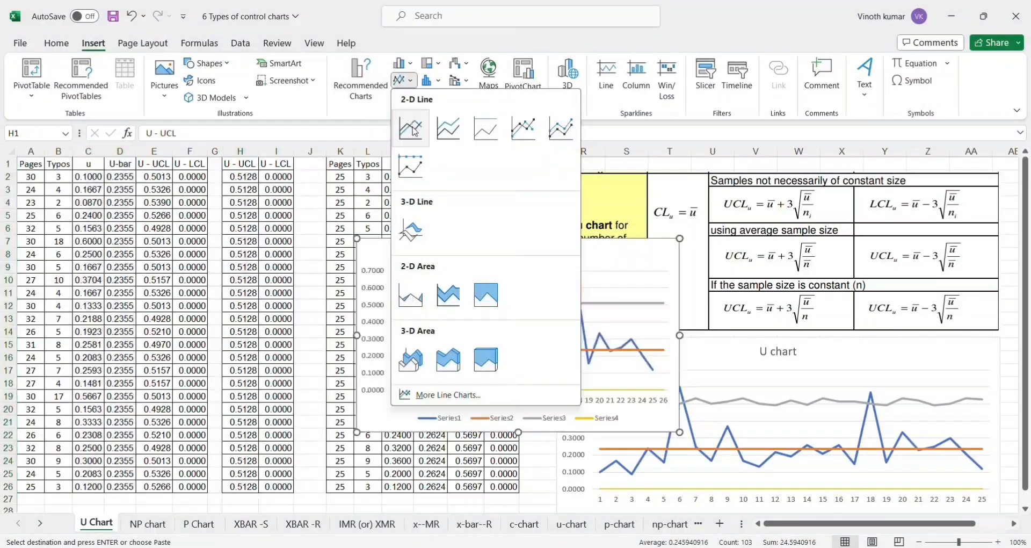
click(410, 127)
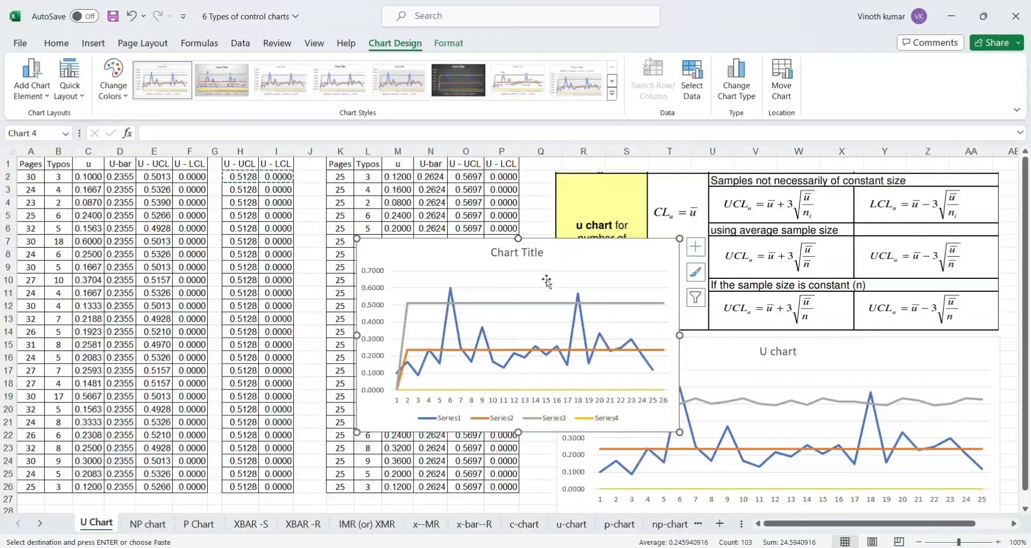
Delete the newly inserted line chart with the generic series names.
click(422, 335)
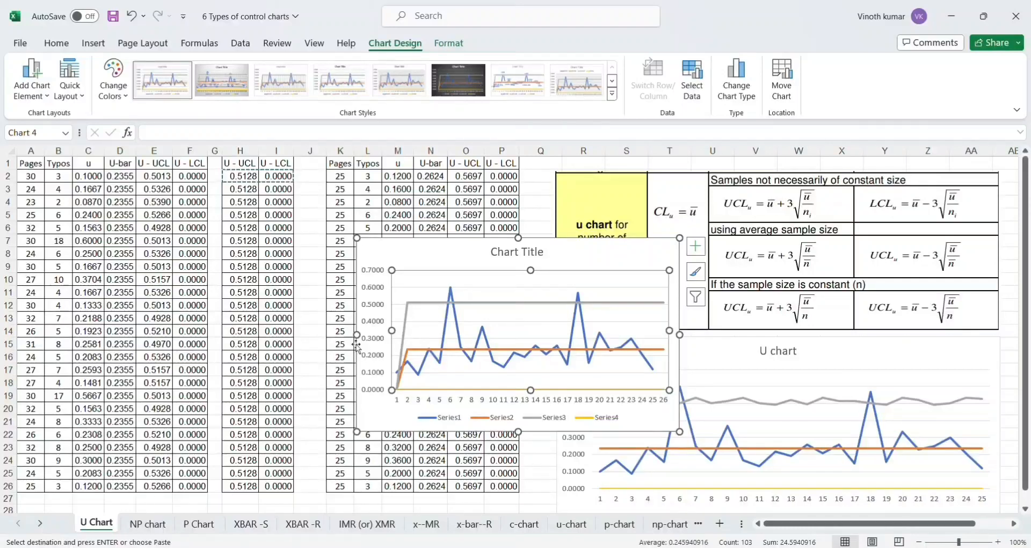
click(436, 244)
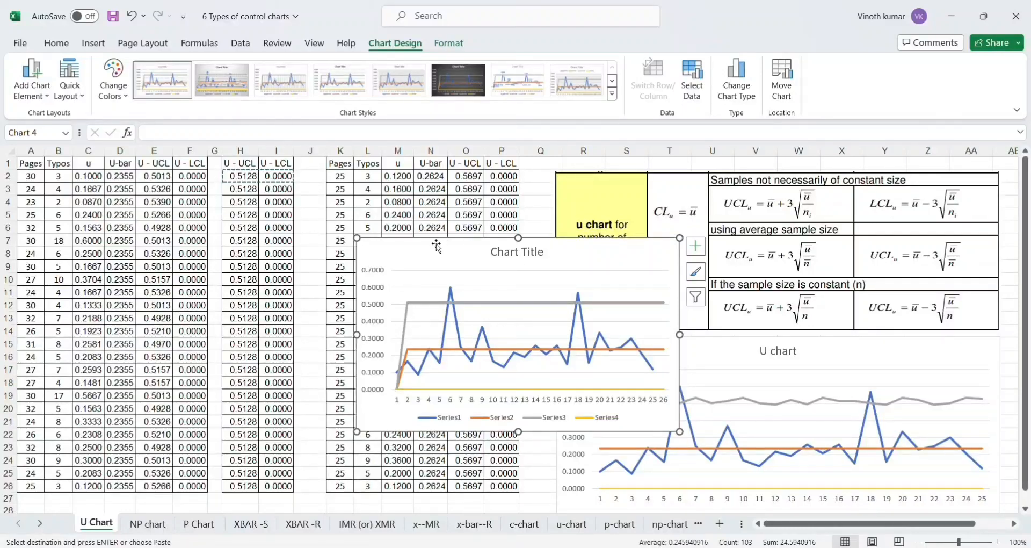
key(Delete)
click(79, 175)
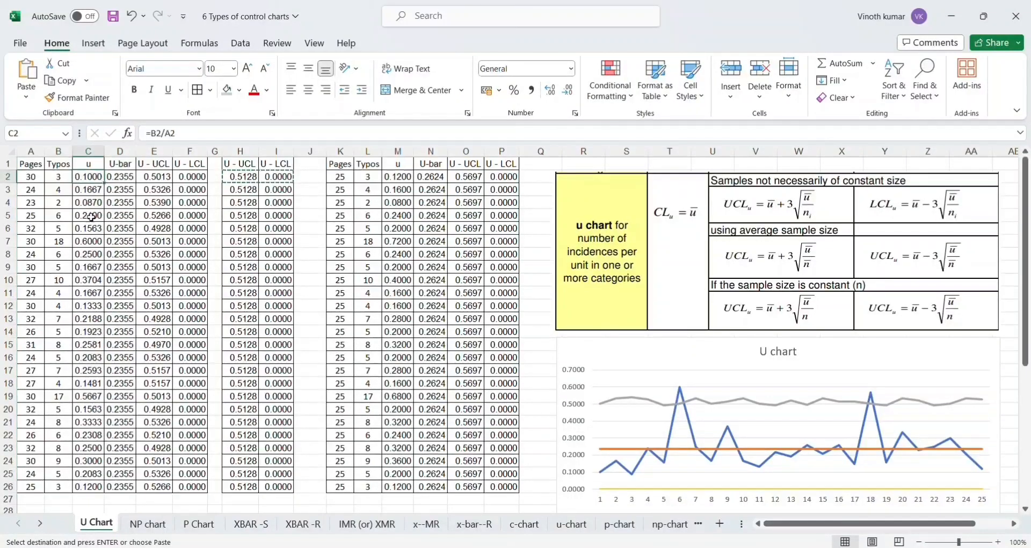
click(89, 165)
double_click(89, 165)
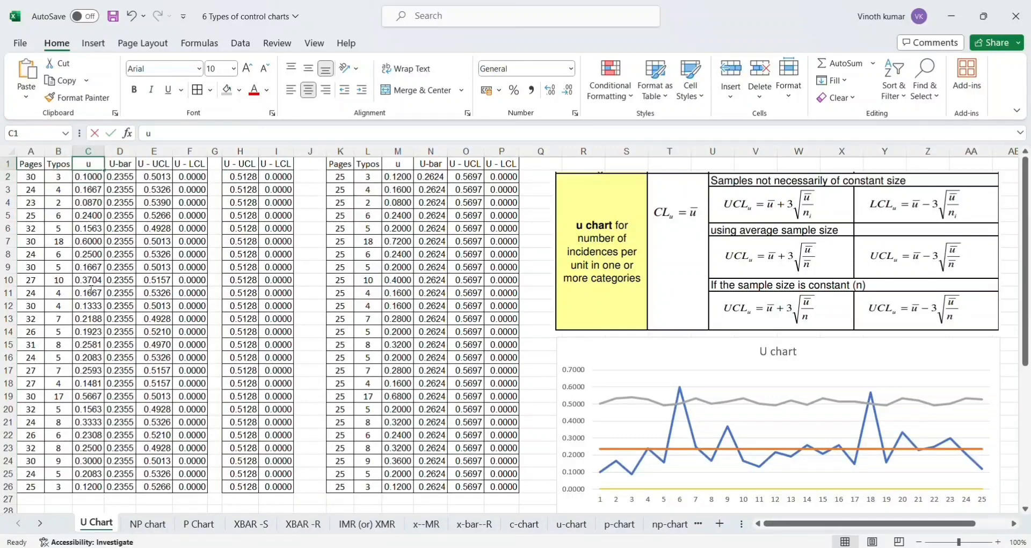
click(69, 306)
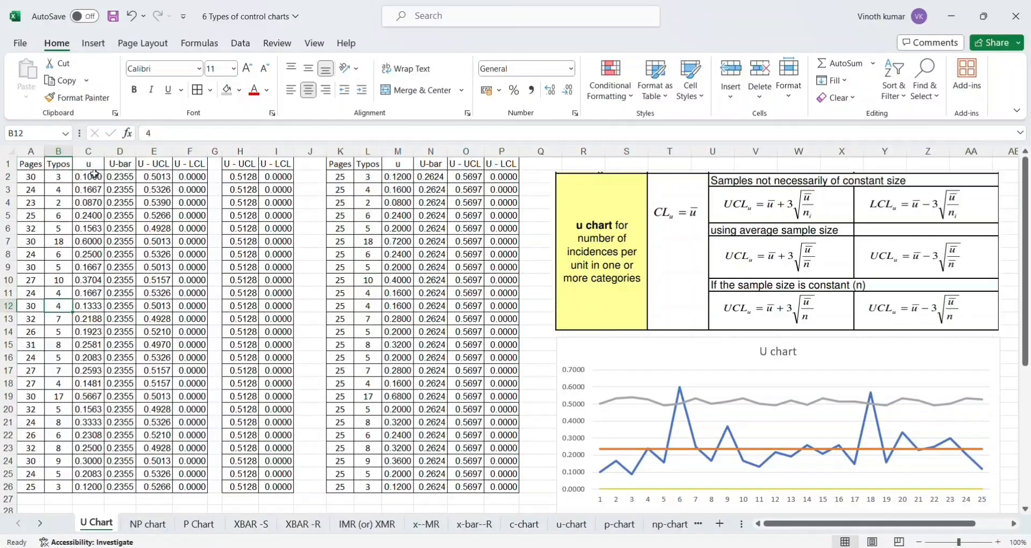
drag(90, 164, 101, 486)
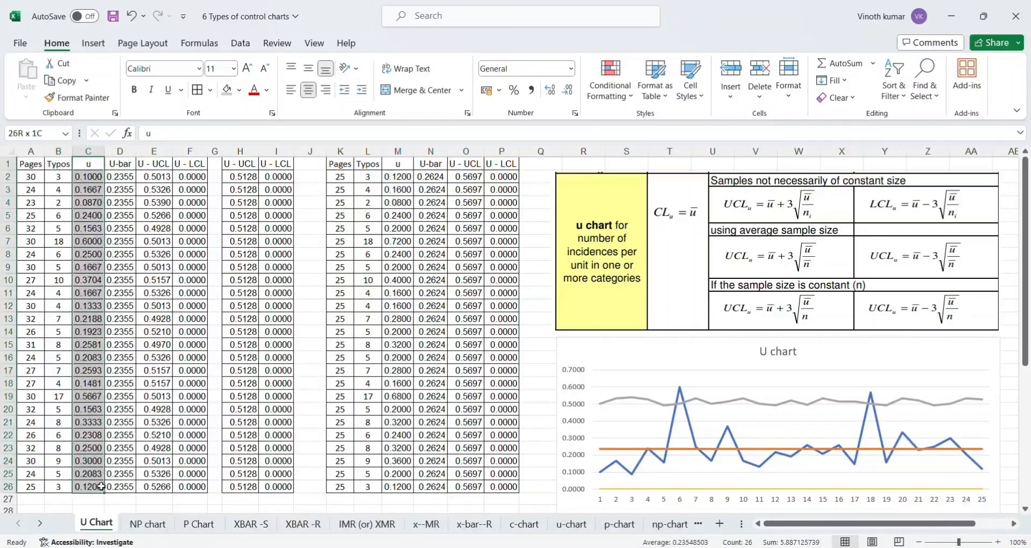
ctrl+click(122, 165)
drag(122, 165, 121, 493)
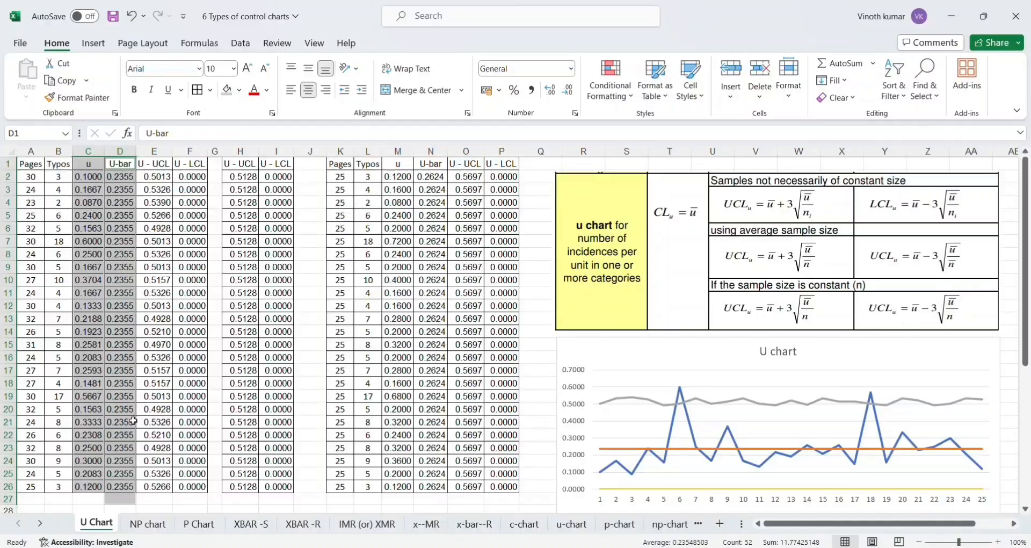
click(130, 358)
Insert a 2-D line chart from the u and U-bar columns C1:D26 and the average-based limits H1:I26, headers included.
drag(86, 164, 117, 486)
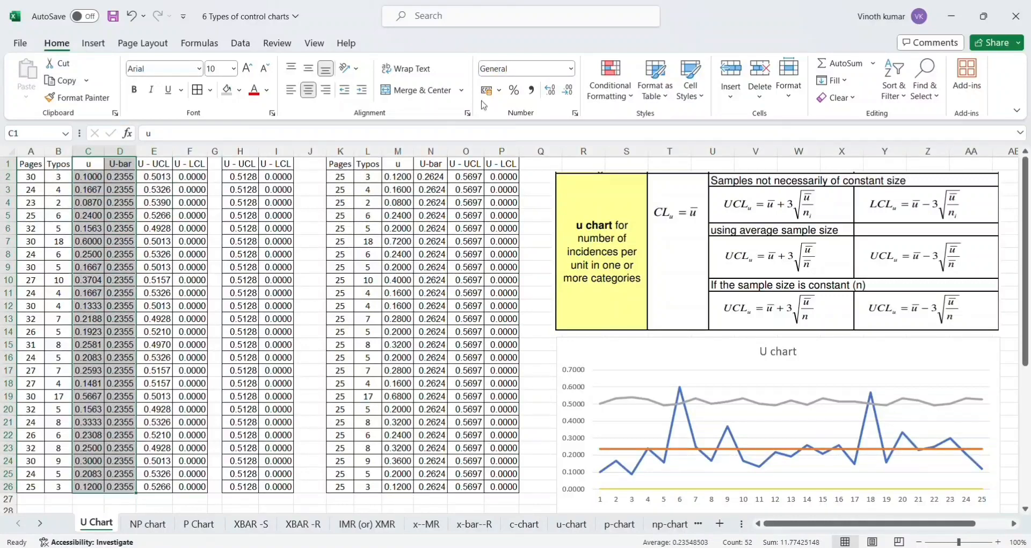
drag(243, 162, 290, 484)
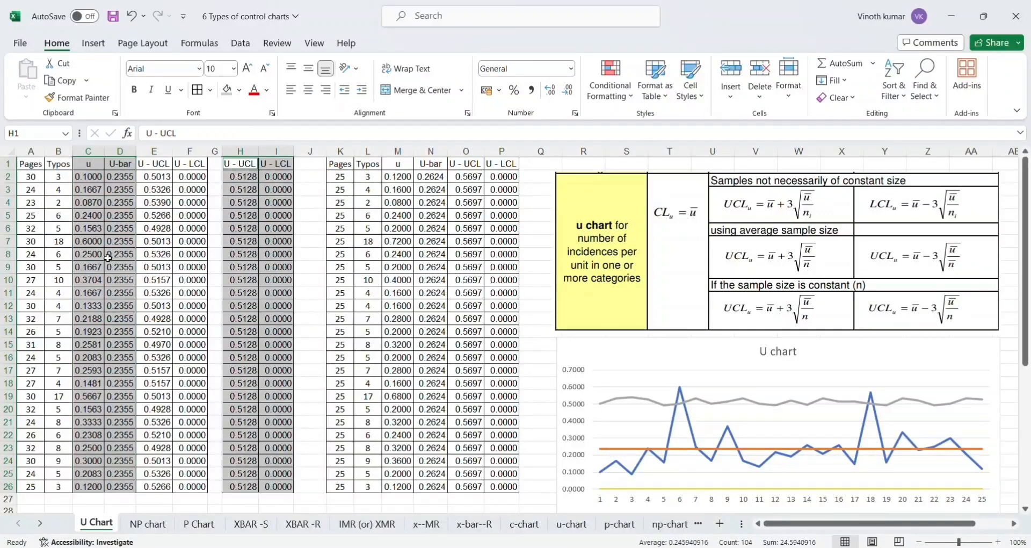
click(93, 43)
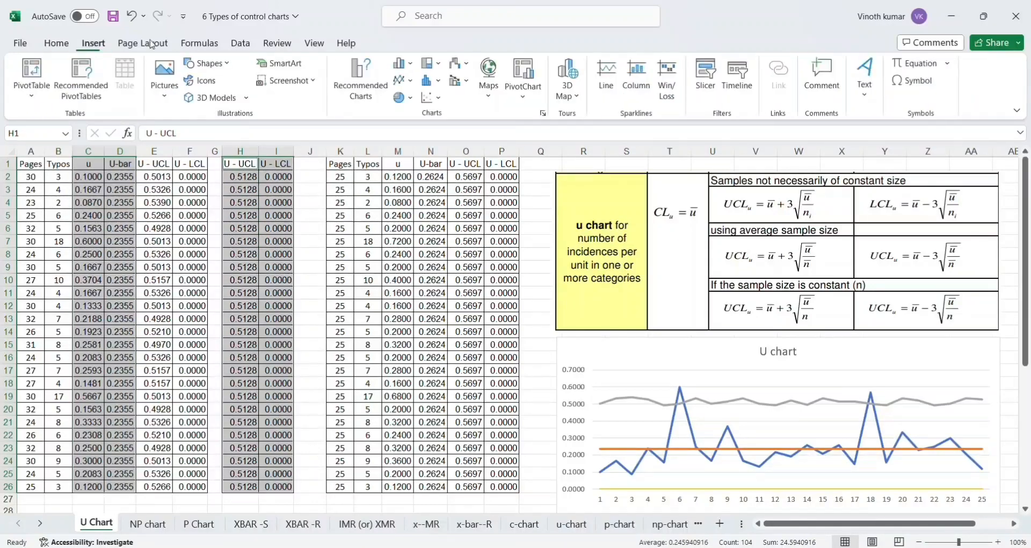
click(409, 84)
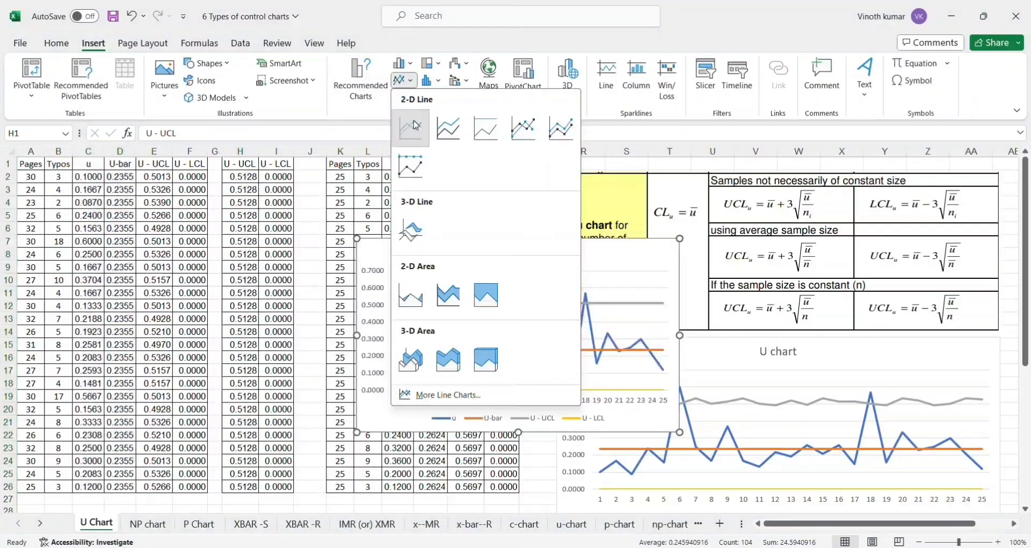
click(414, 125)
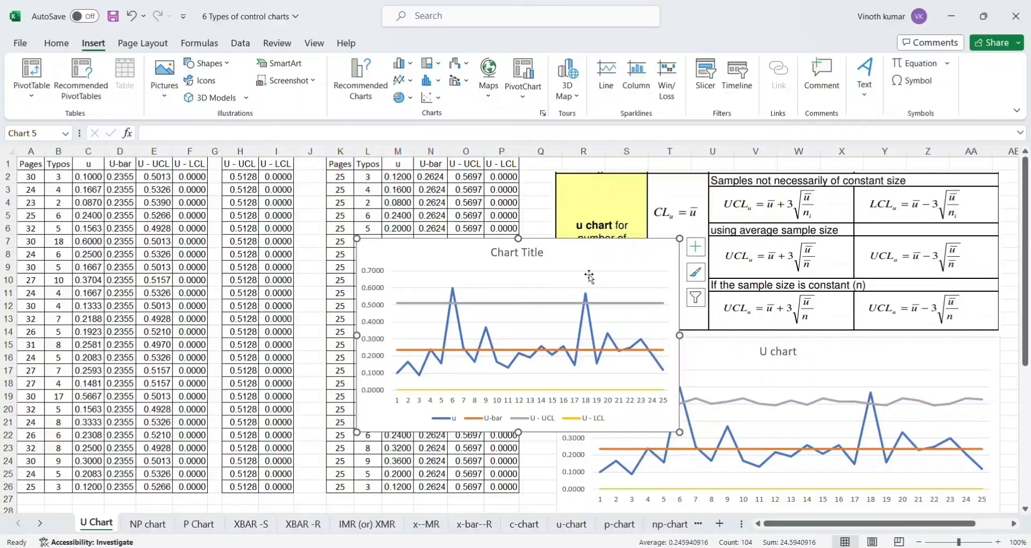
Move the new line chart below the two existing charts, starting at about row 47 with its edge aligned to theirs.
scroll(725, 361, down, 4)
scroll(725, 361, down, 2)
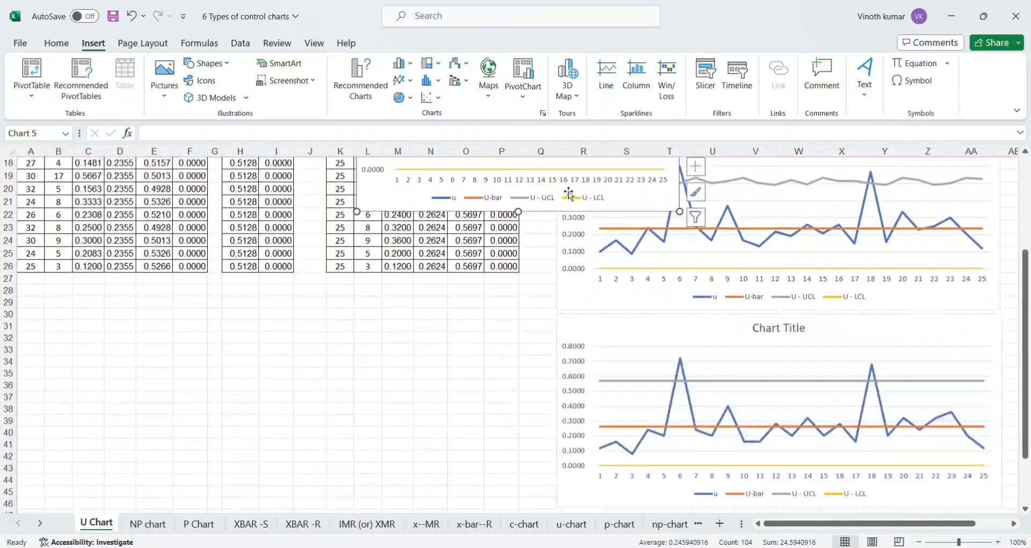
click(569, 196)
click(391, 198)
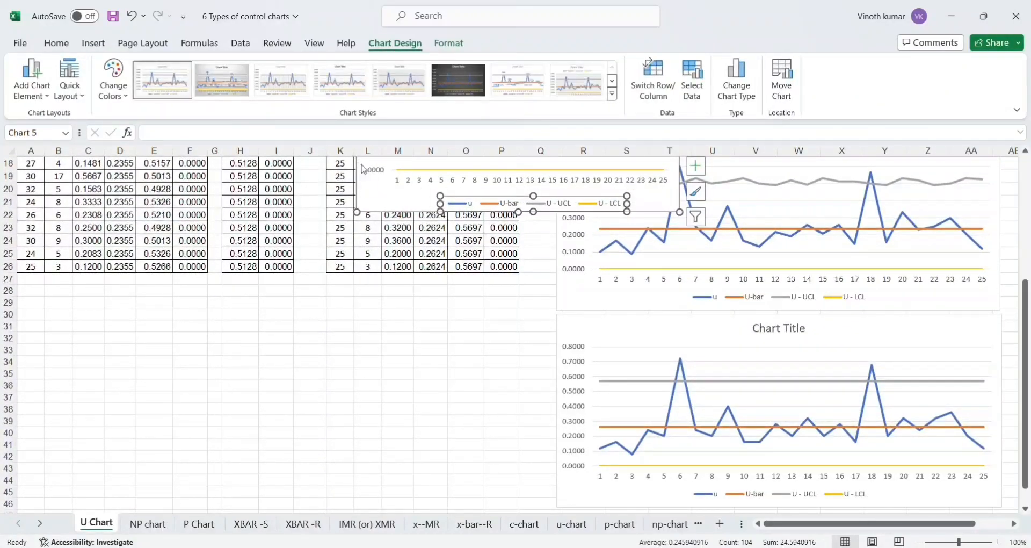
drag(370, 190, 417, 504)
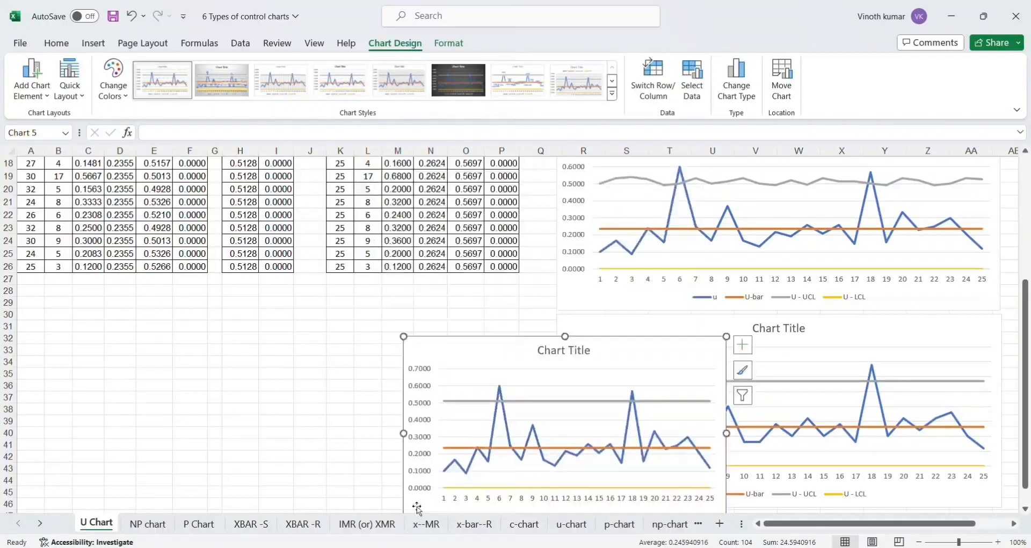
scroll(834, 376, down, 3)
scroll(834, 376, down, 5)
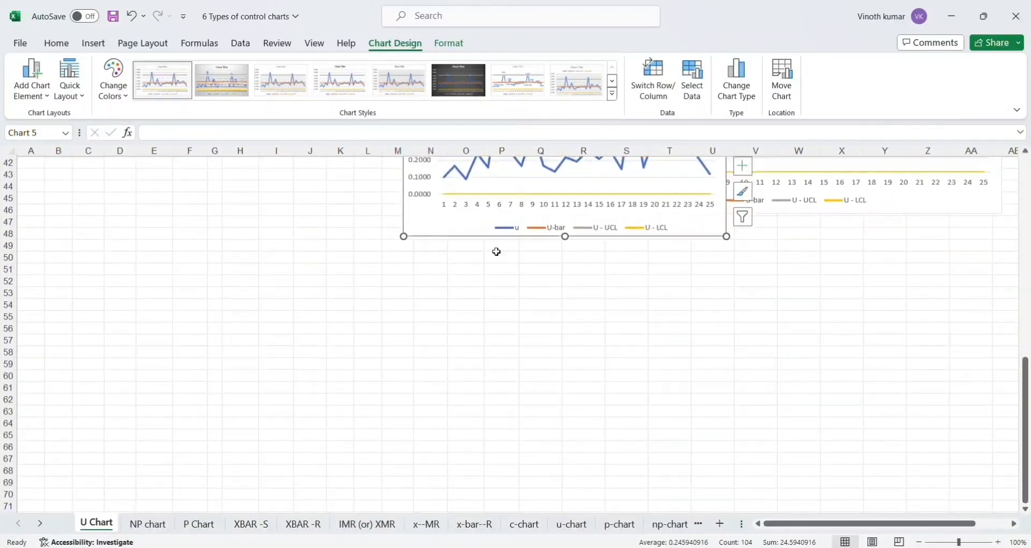
drag(437, 226, 589, 402)
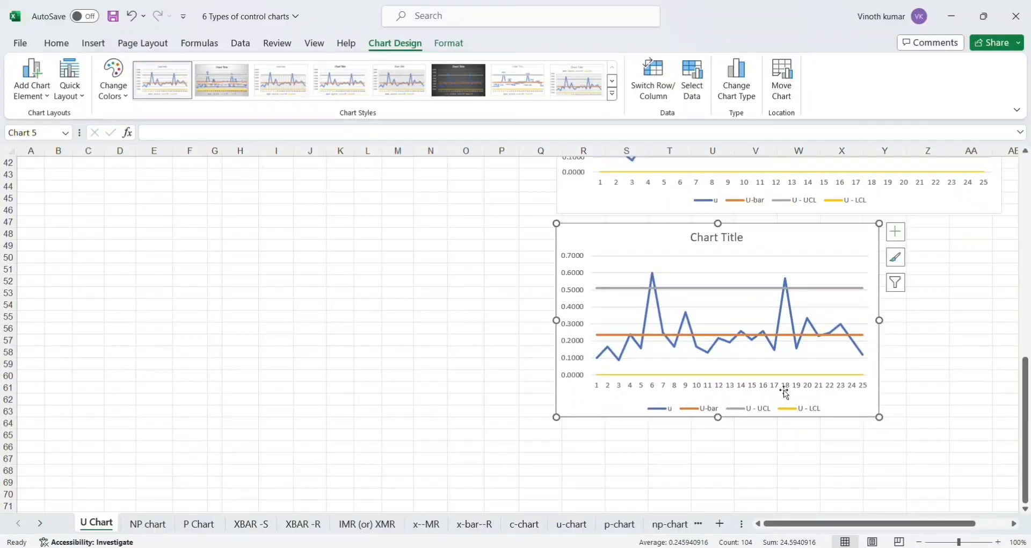
Widen the new chart through column AA to match the width of the chart above it.
scroll(909, 345, right, 2)
scroll(909, 345, right, 4)
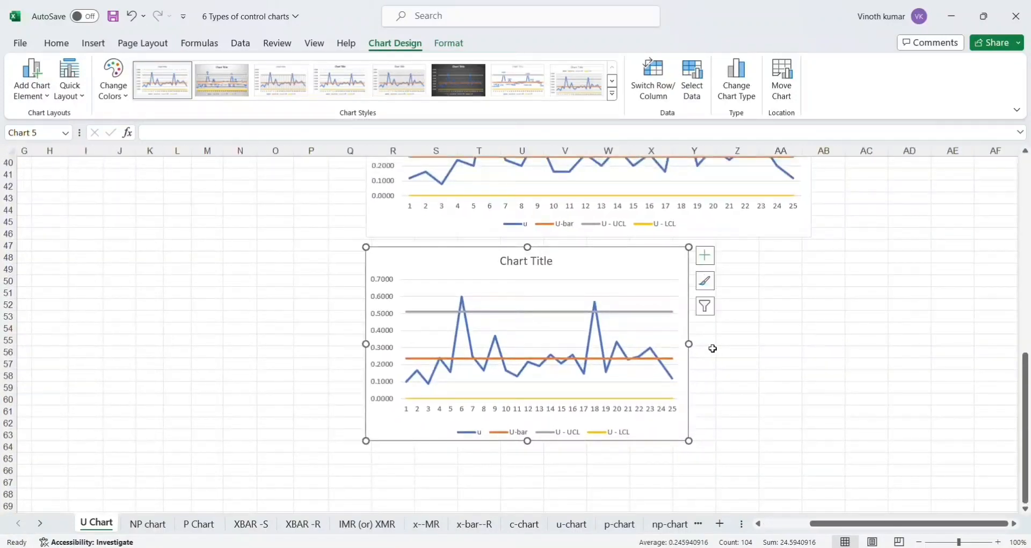
drag(691, 343, 811, 344)
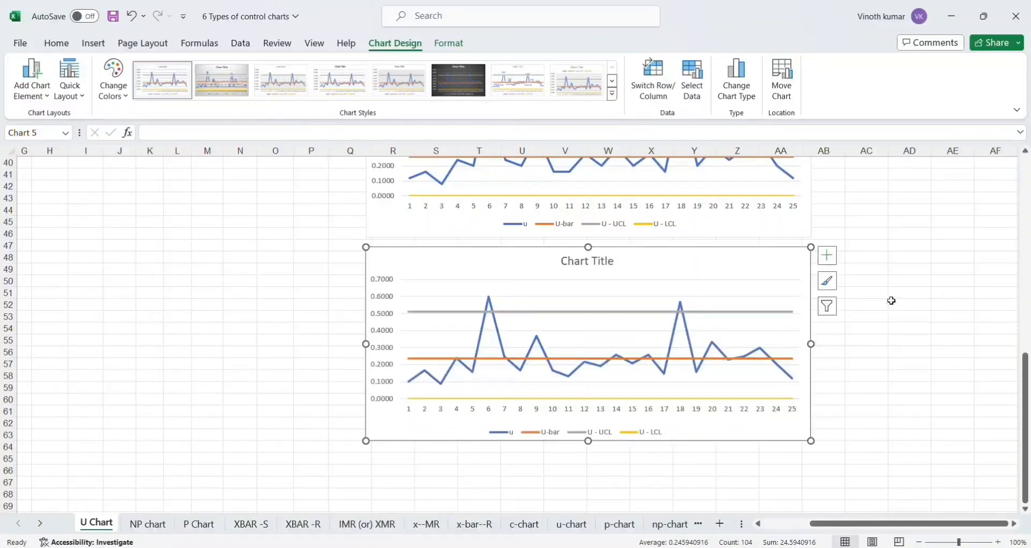
scroll(890, 300, up, 8)
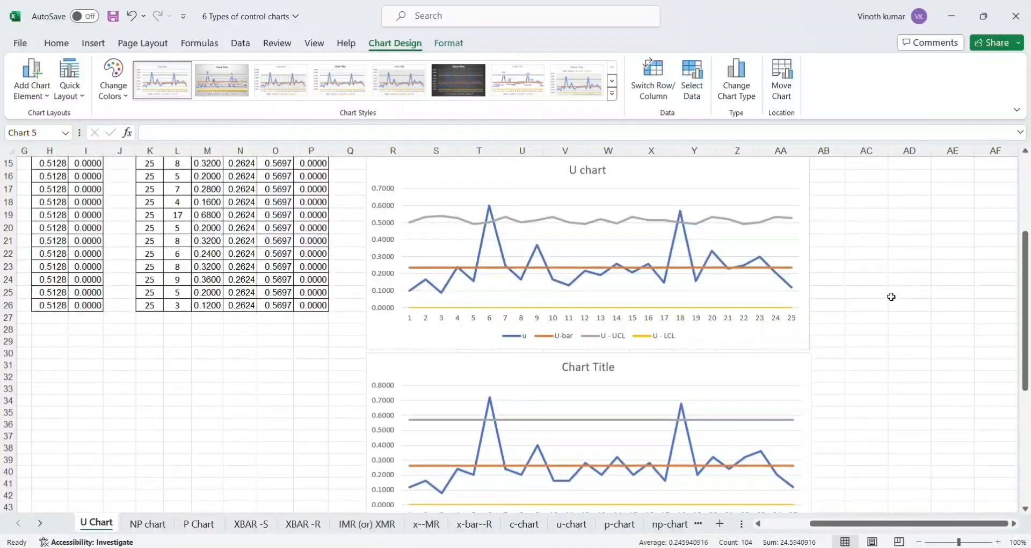
scroll(832, 248, up, 5)
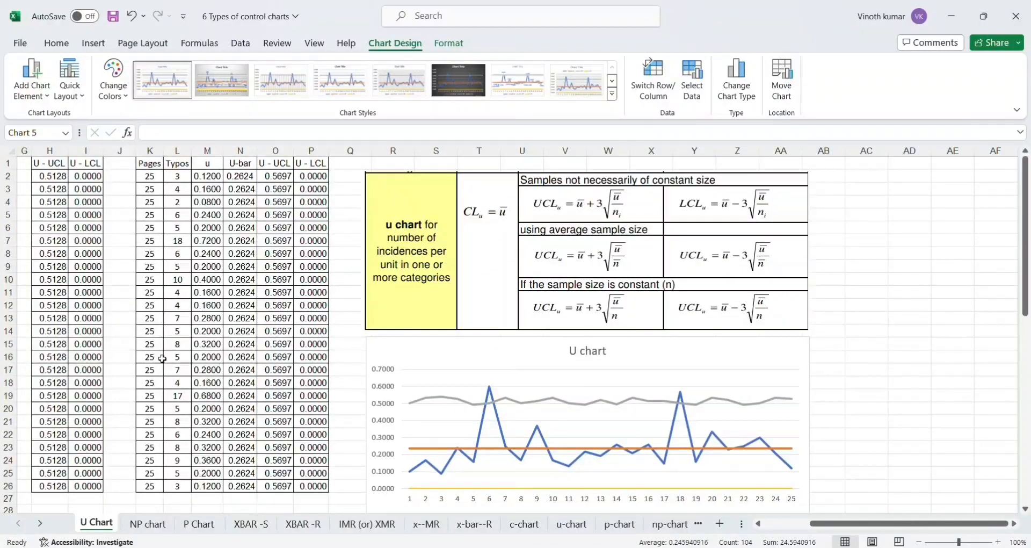
scroll(487, 359, down, 5)
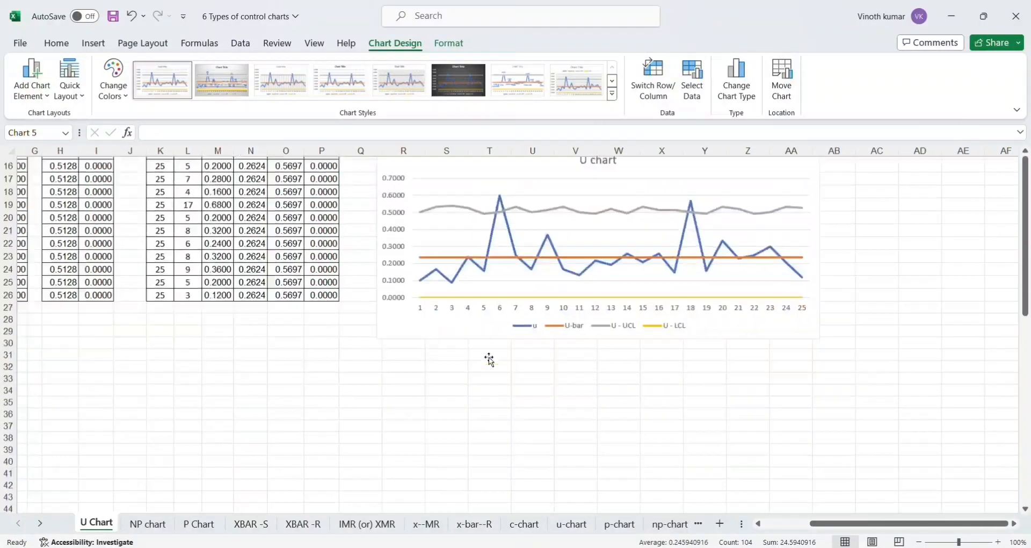
scroll(488, 358, down, 6)
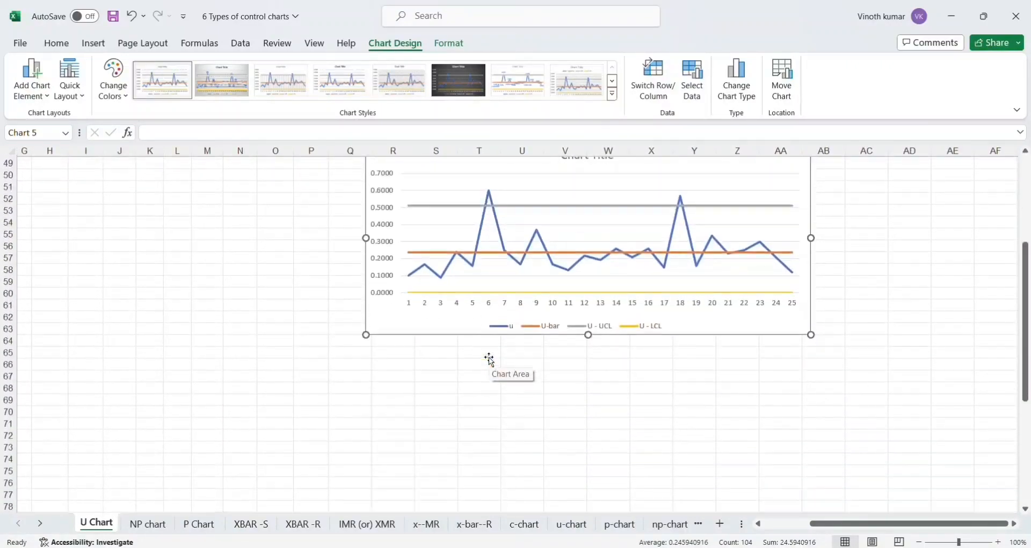
Copy the varying-size Pages and Typos data in A1:B26 and paste it with headers into Minitab's worksheet starting at column C1.
scroll(488, 359, up, 11)
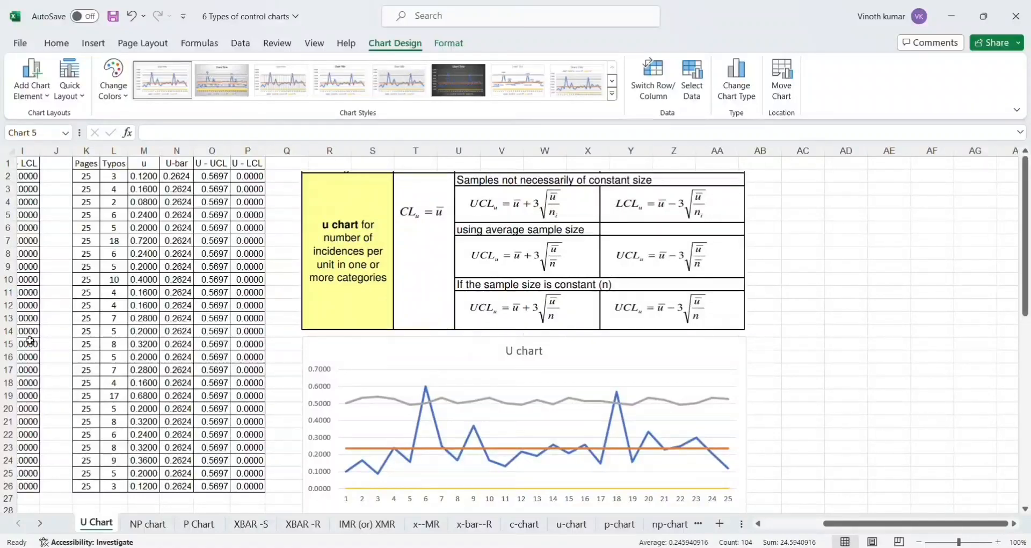
scroll(30, 340, left, 5)
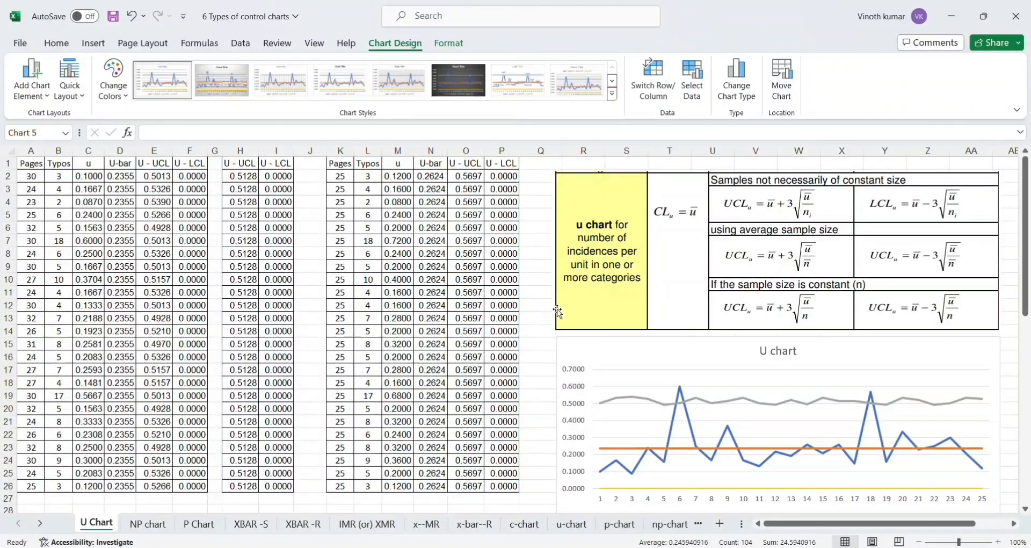
scroll(540, 334, down, 3)
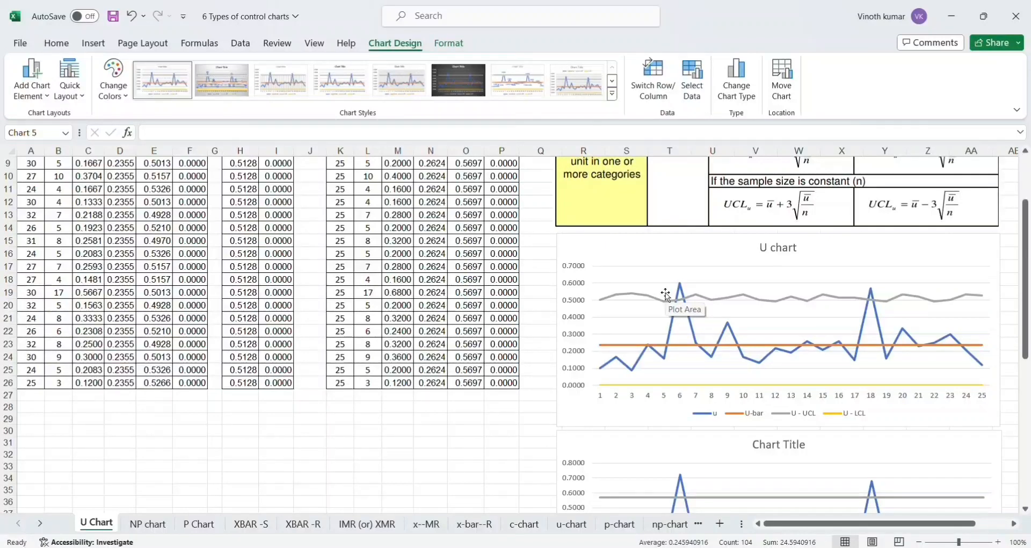
click(138, 274)
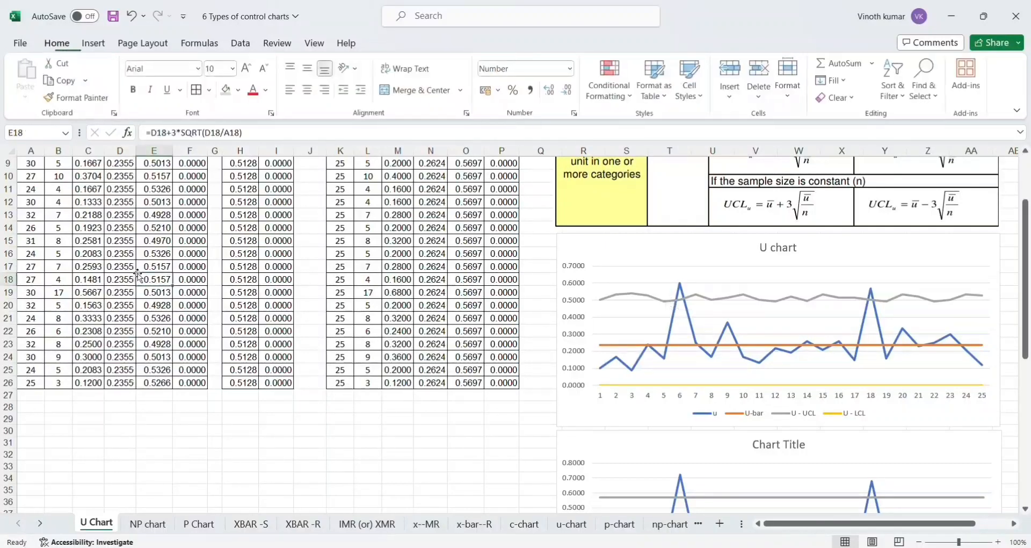
scroll(138, 273, up, 1)
key(ctrl+Home)
key(Right)
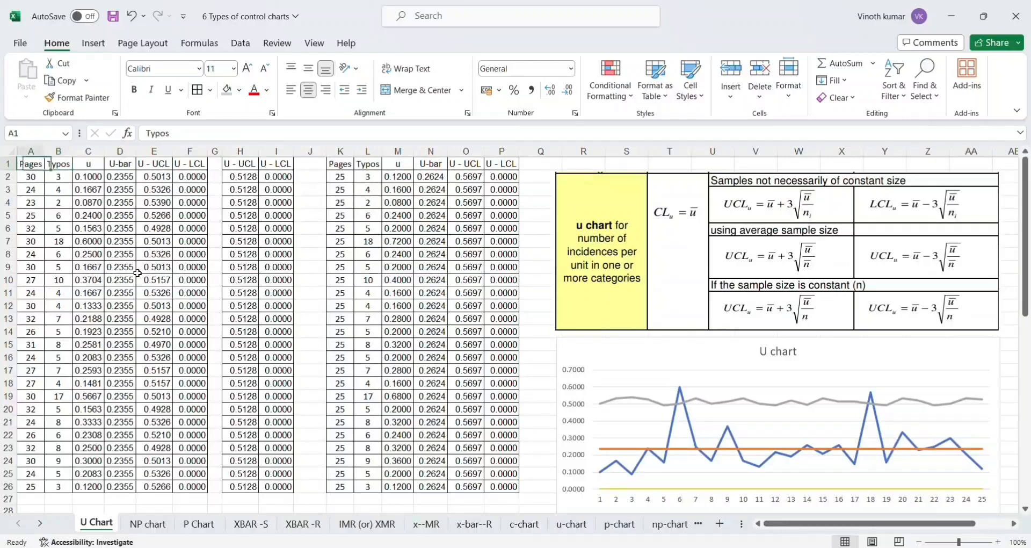
key(Left)
key(shift+Right)
key(ctrl+shift+Down)
key(ctrl+c)
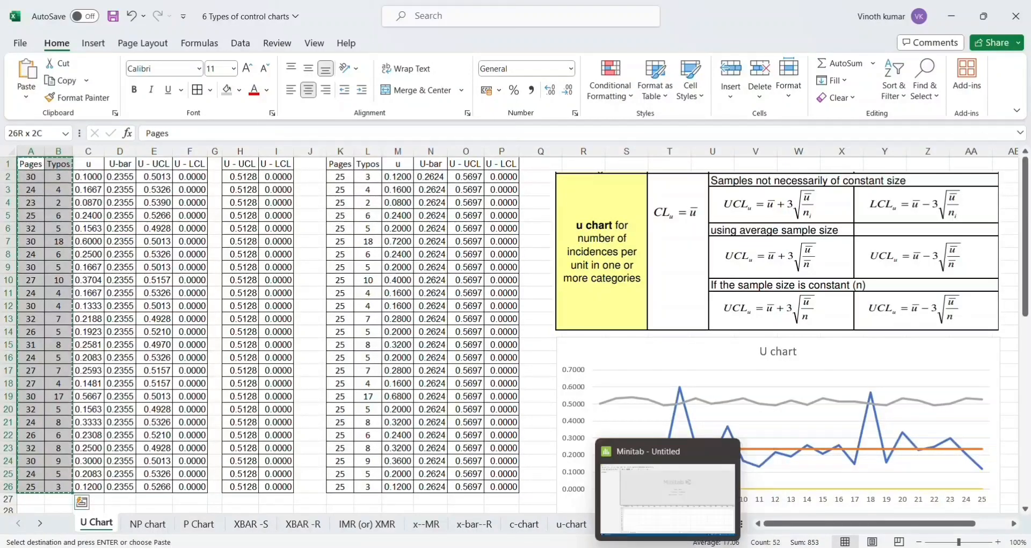
click(660, 520)
key(ctrl+v)
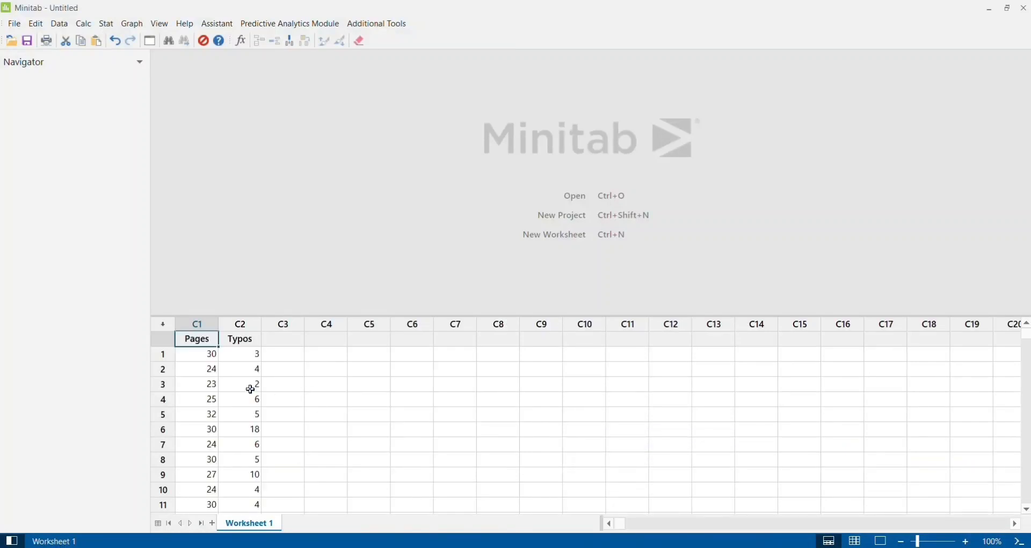
Copy the constant-size Pages and Typos data in K1:L26 from Excel and paste it into Minitab's worksheet starting at column C4.
key(alt+Tab)
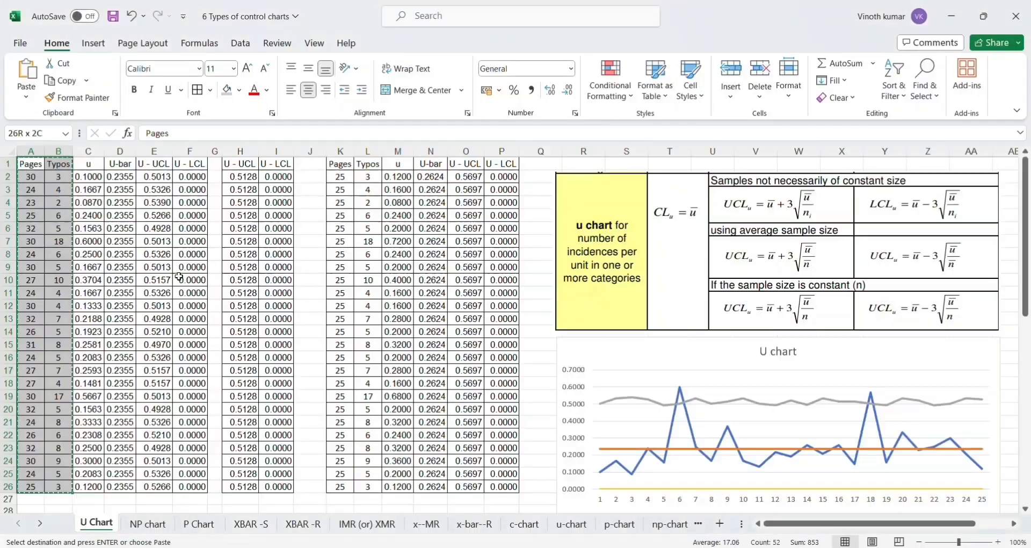
click(343, 171)
key(Up)
key(shift+Right)
key(ctrl+shift+Down)
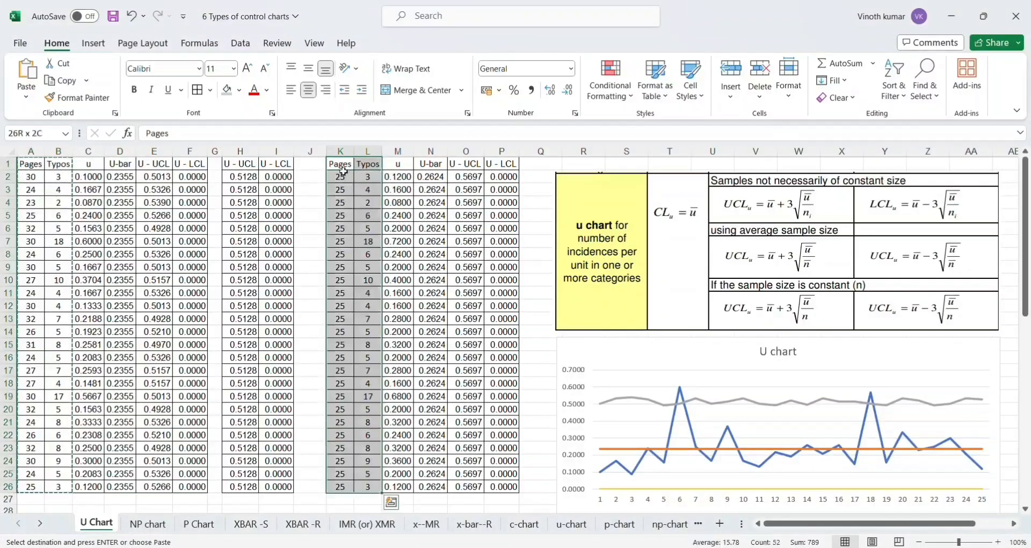
key(ctrl+c)
key(alt+Tab)
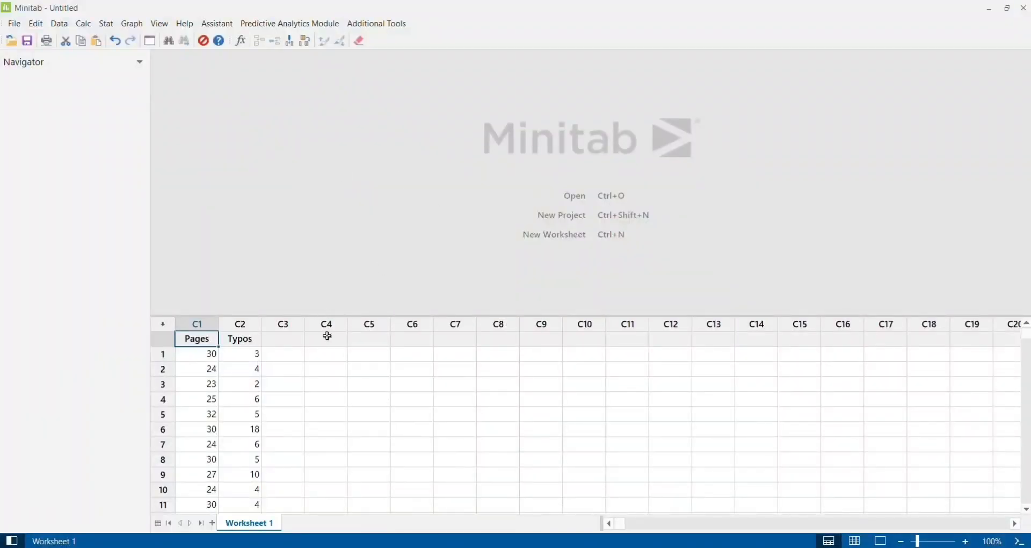
click(327, 337)
key(ctrl+v)
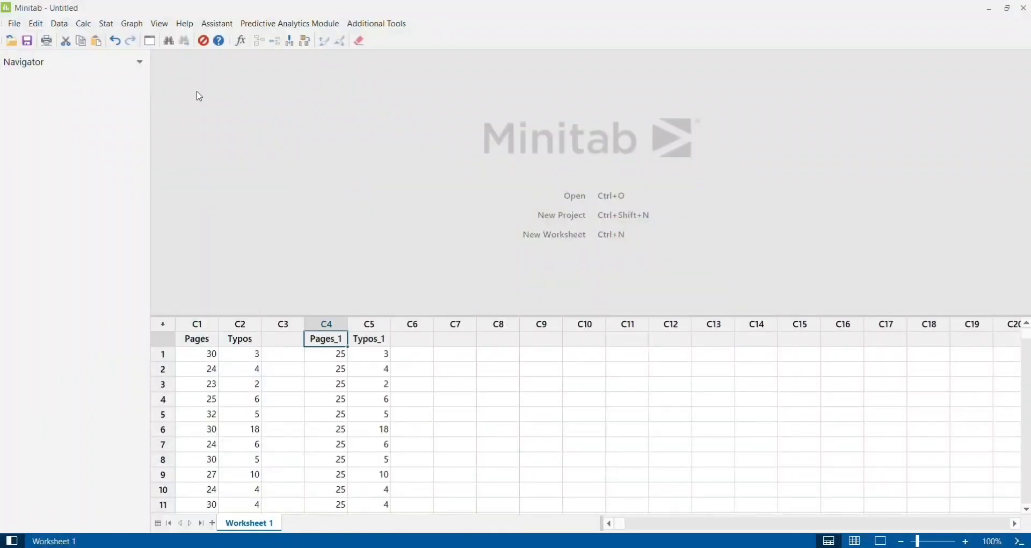
Start a U control chart with Typos as the variable and Pages as the subgroup sizes.
click(106, 24)
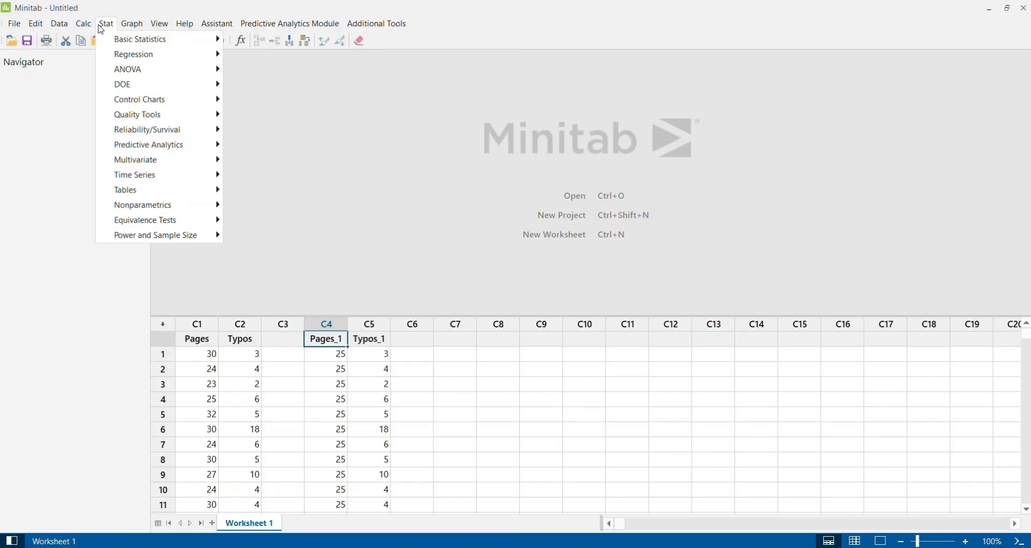
mouse_move(144, 121)
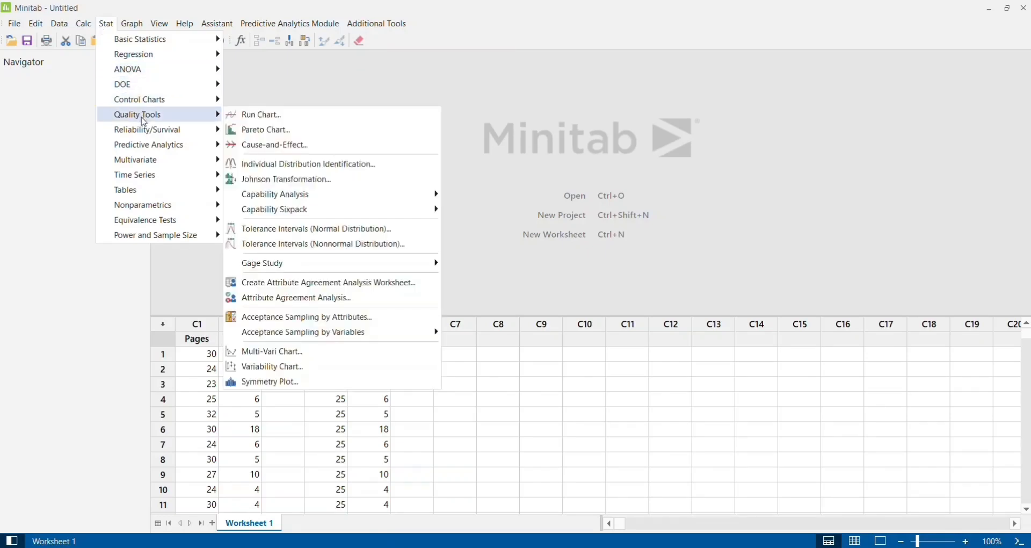
mouse_move(324, 200)
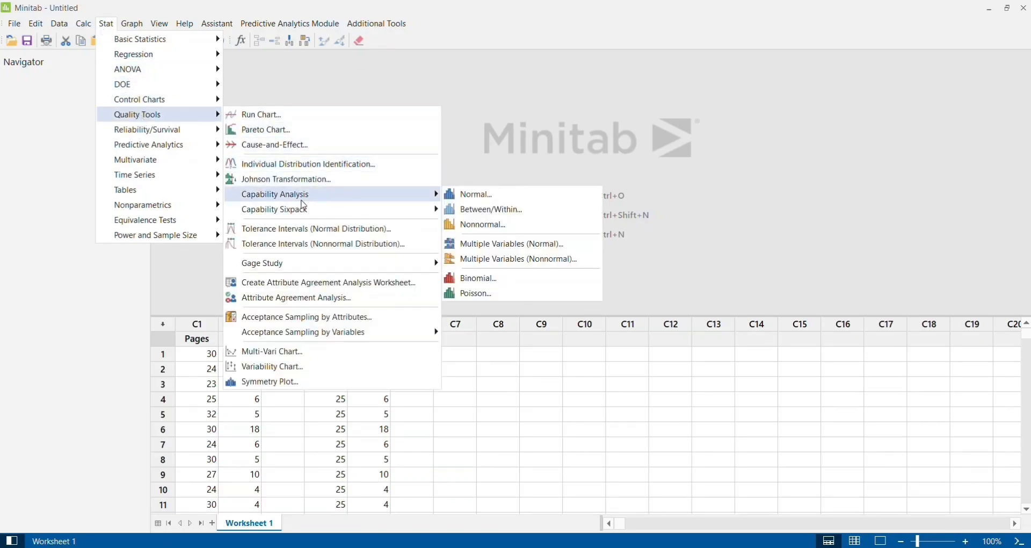
mouse_move(186, 102)
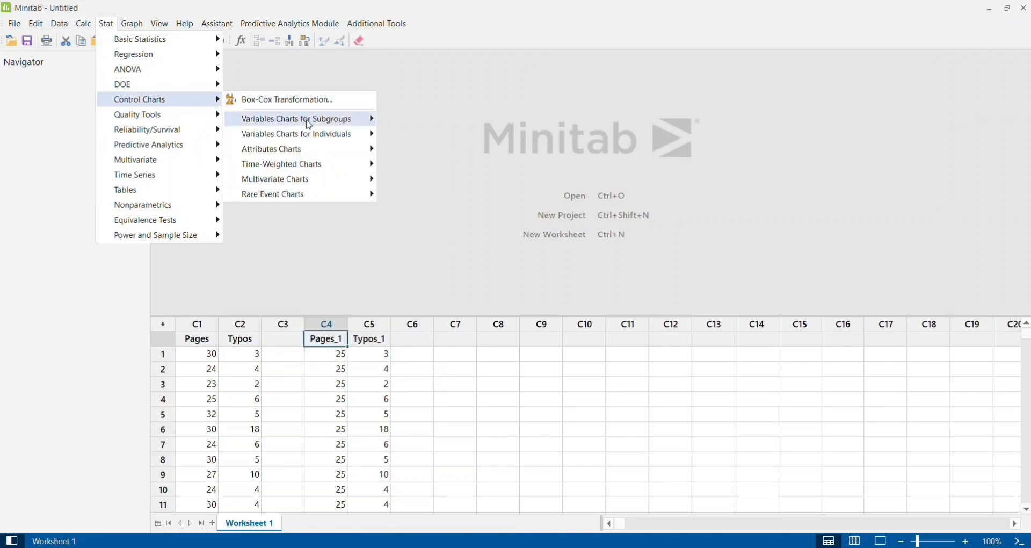
mouse_move(315, 156)
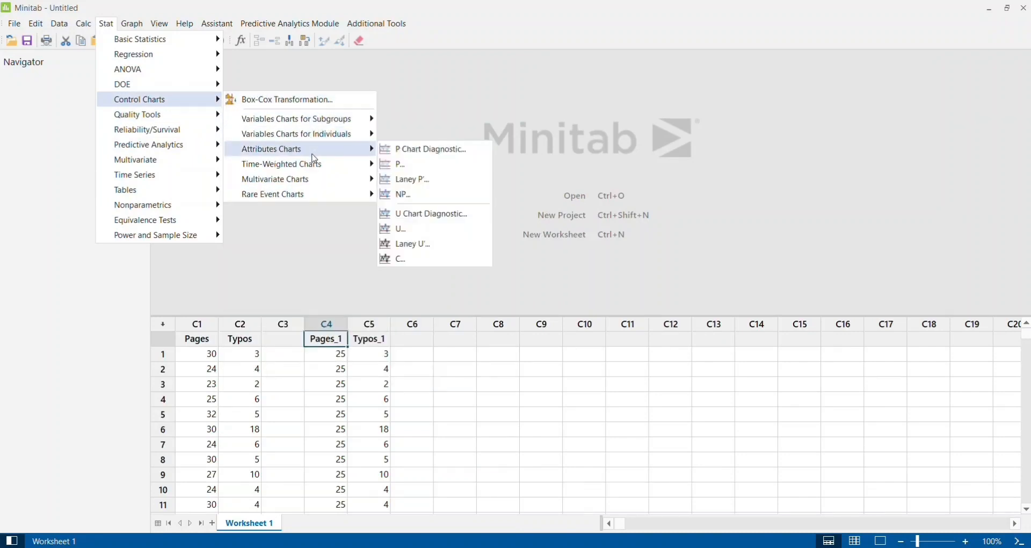
click(430, 230)
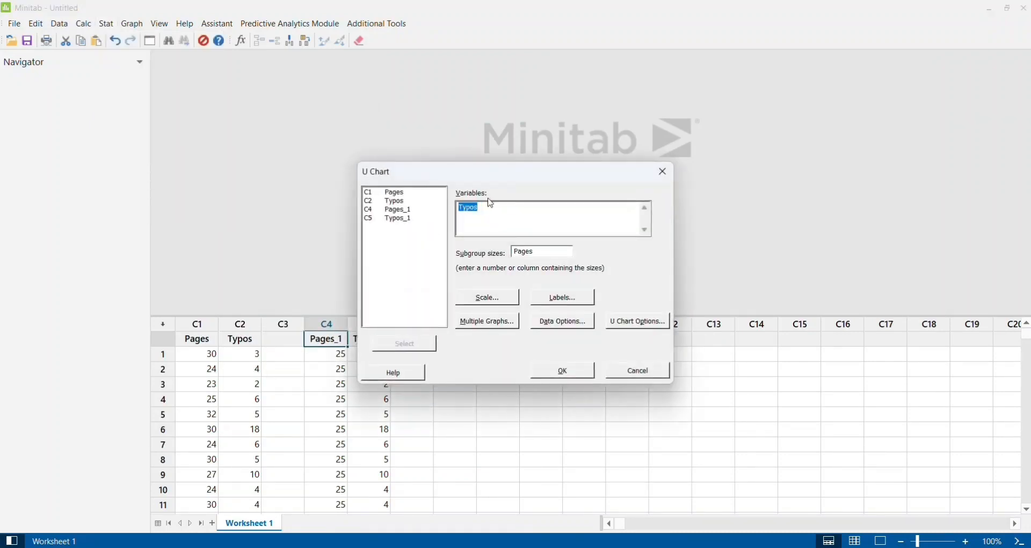
double_click(398, 201)
double_click(395, 194)
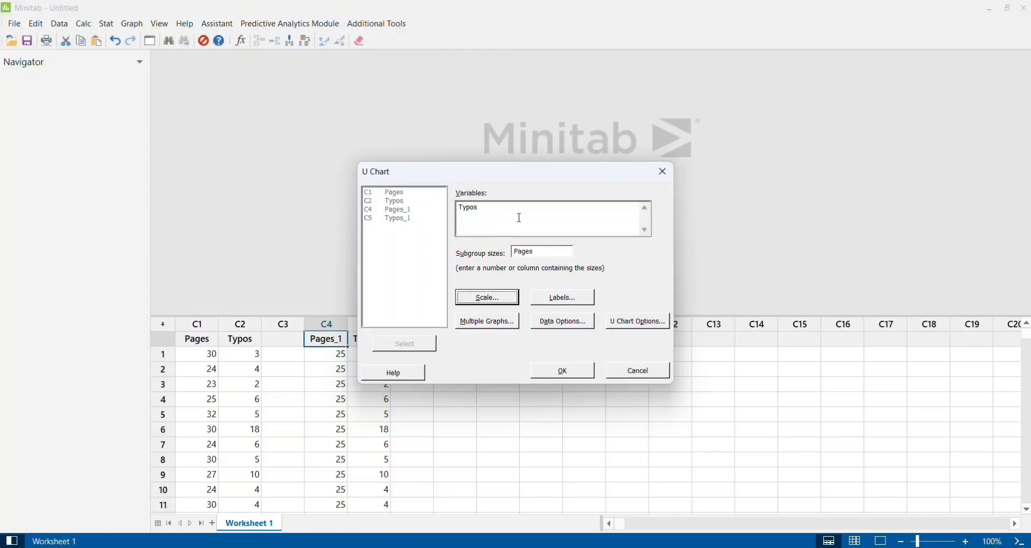
Enable all four special-cause tests in the U chart options and create the chart.
click(631, 322)
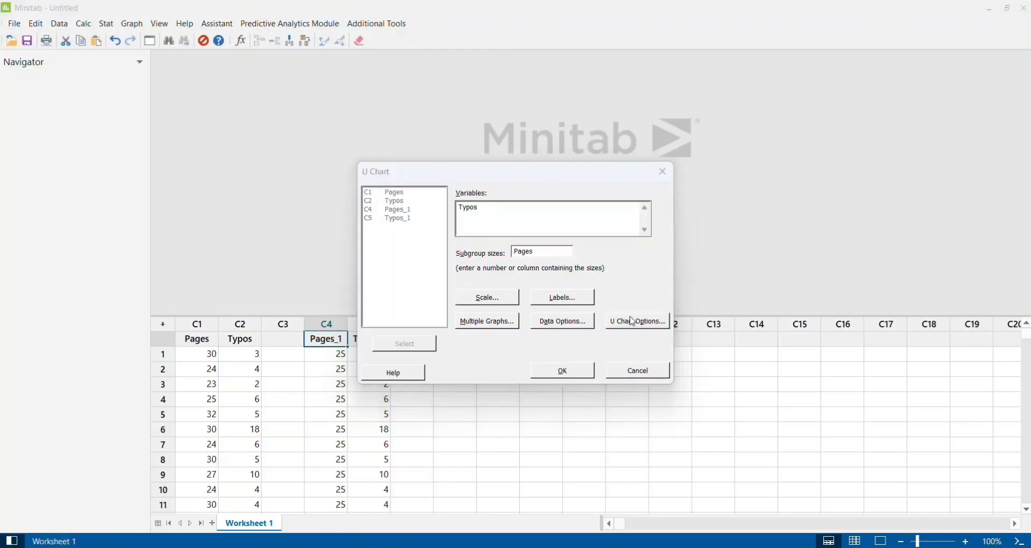
click(501, 181)
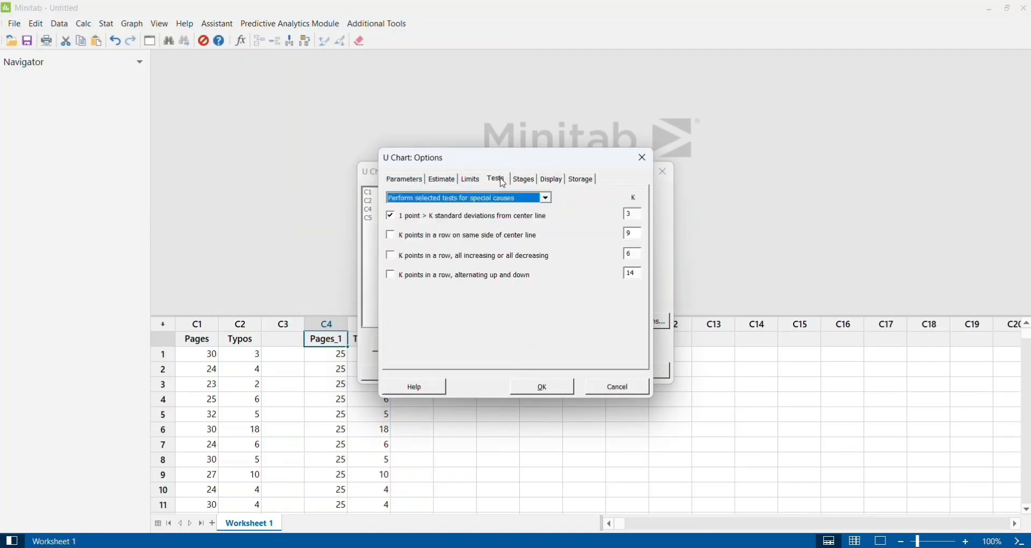
click(392, 237)
click(392, 257)
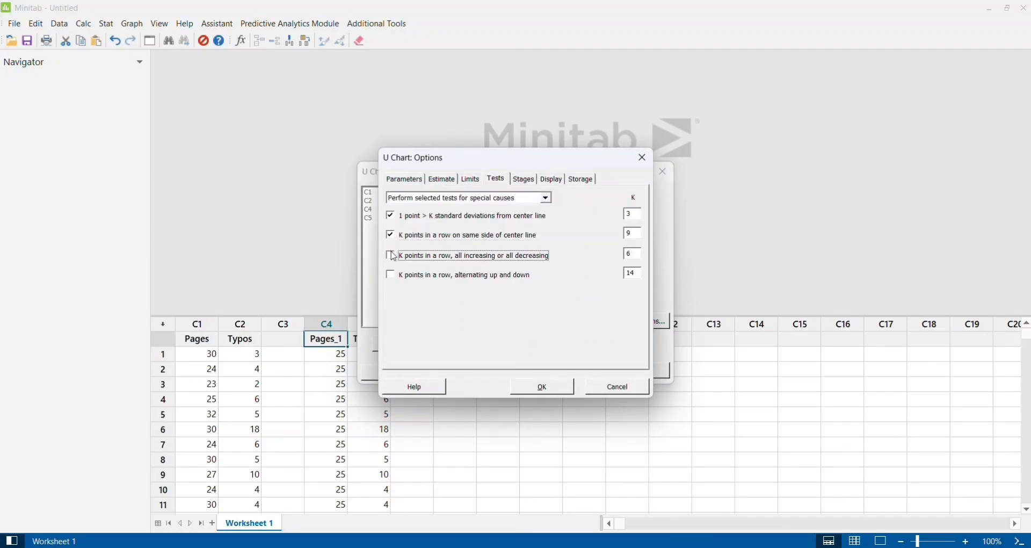
click(391, 277)
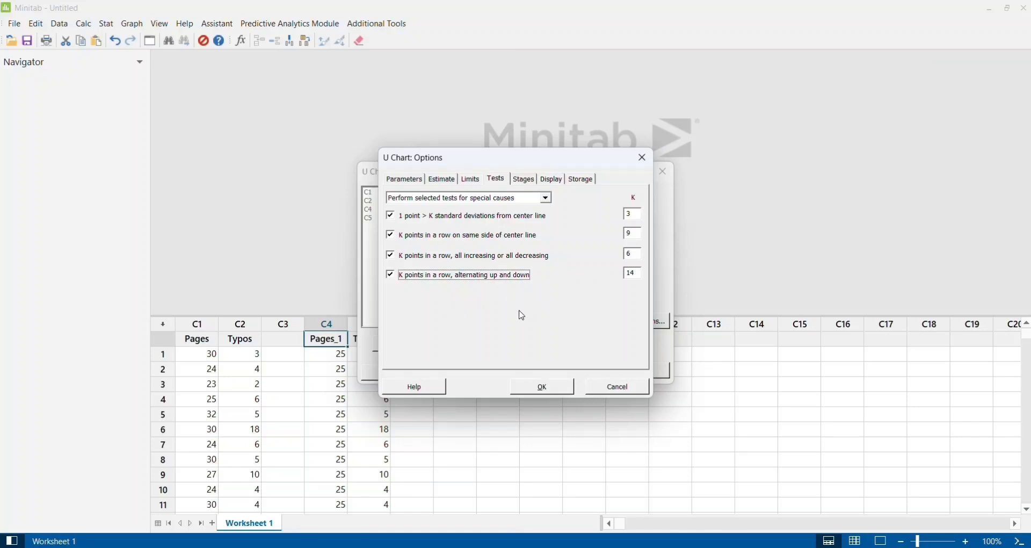
click(542, 389)
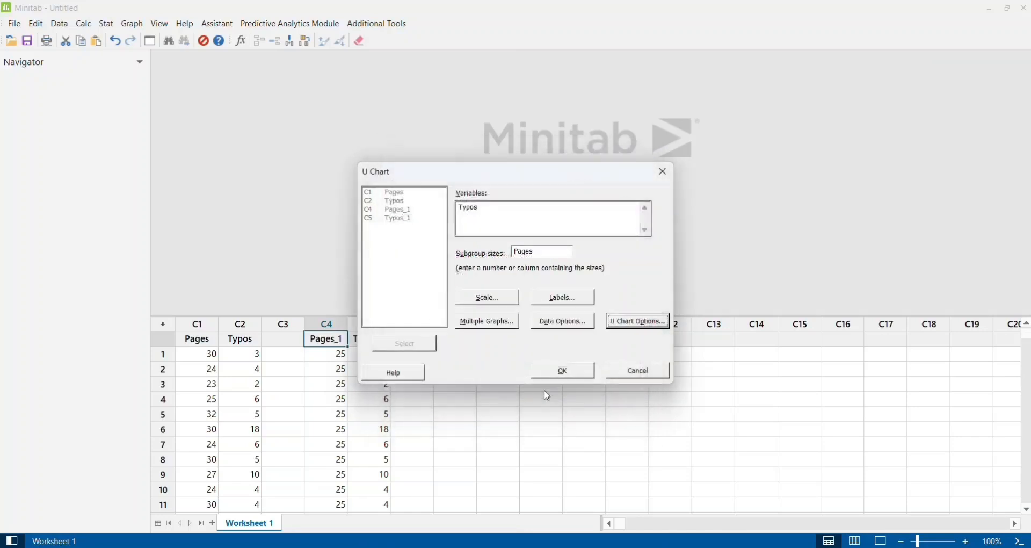
click(564, 369)
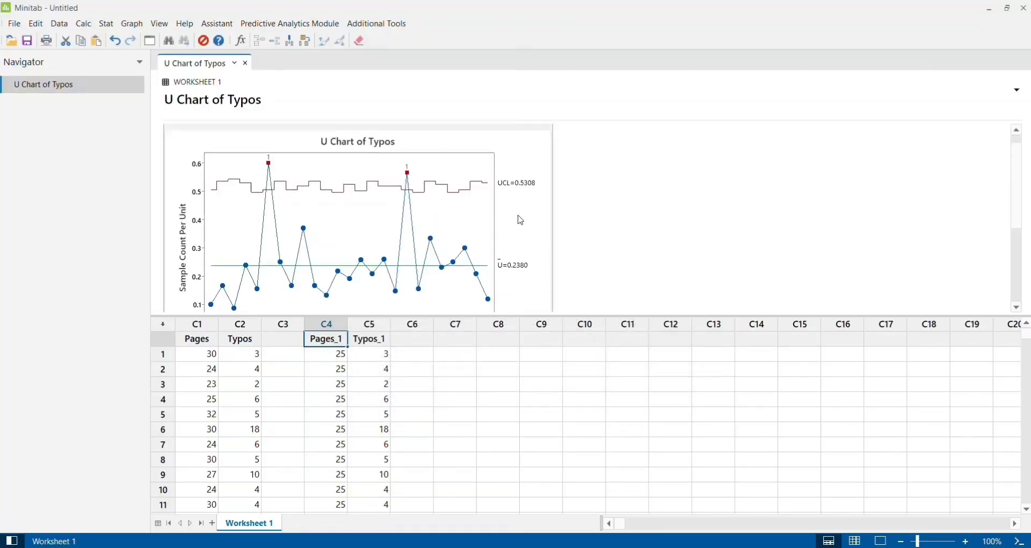
Copy the U Chart of Typos graph and paste it into the Excel U Chart sheet at cell AC15.
right_click(519, 228)
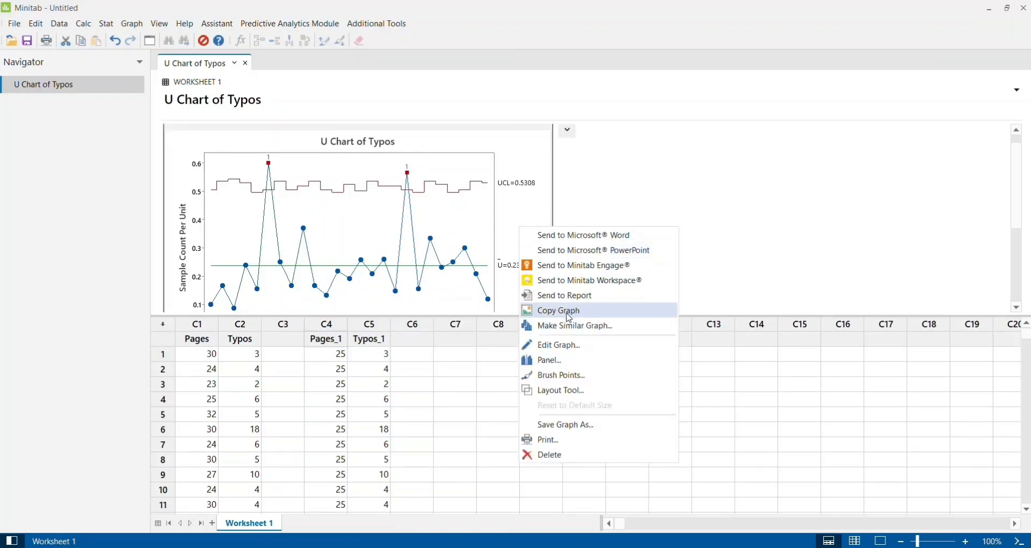
click(569, 311)
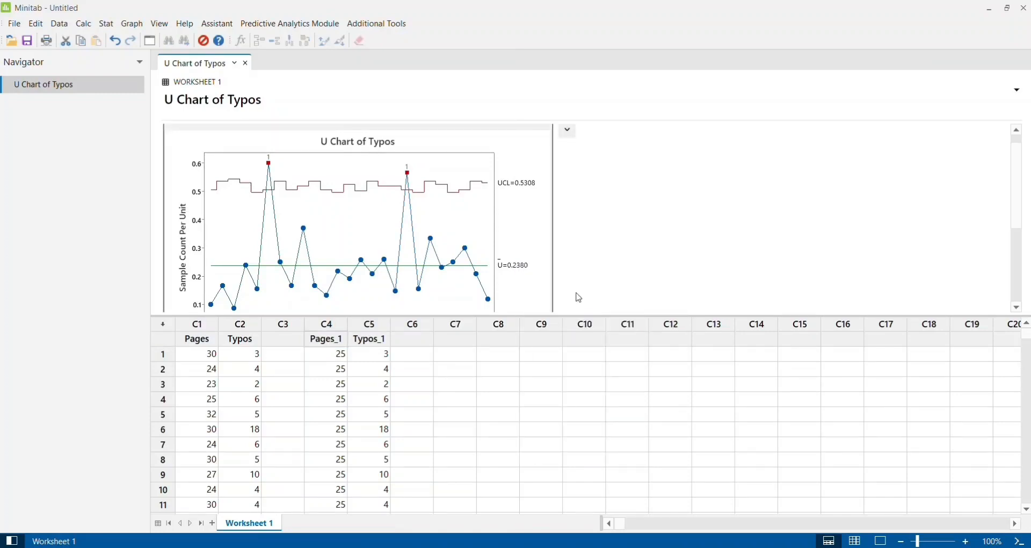
mouse_move(637, 546)
click(594, 516)
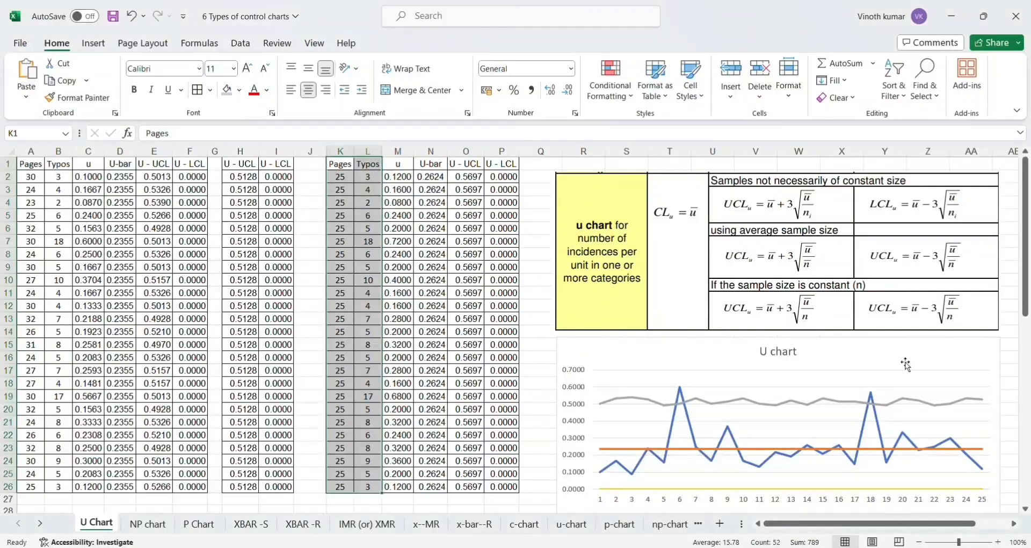
scroll(730, 395, right, 2)
click(574, 382)
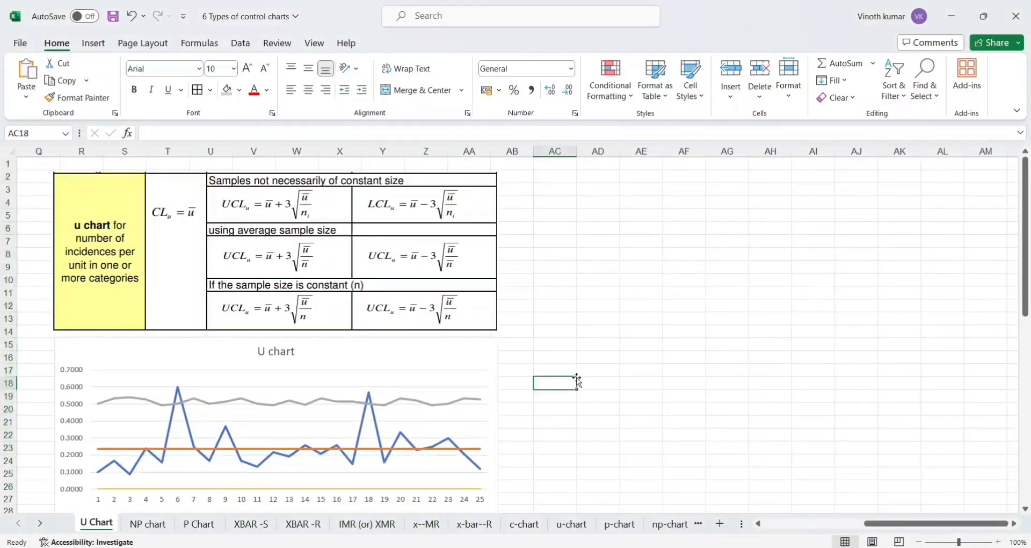
click(569, 356)
click(564, 345)
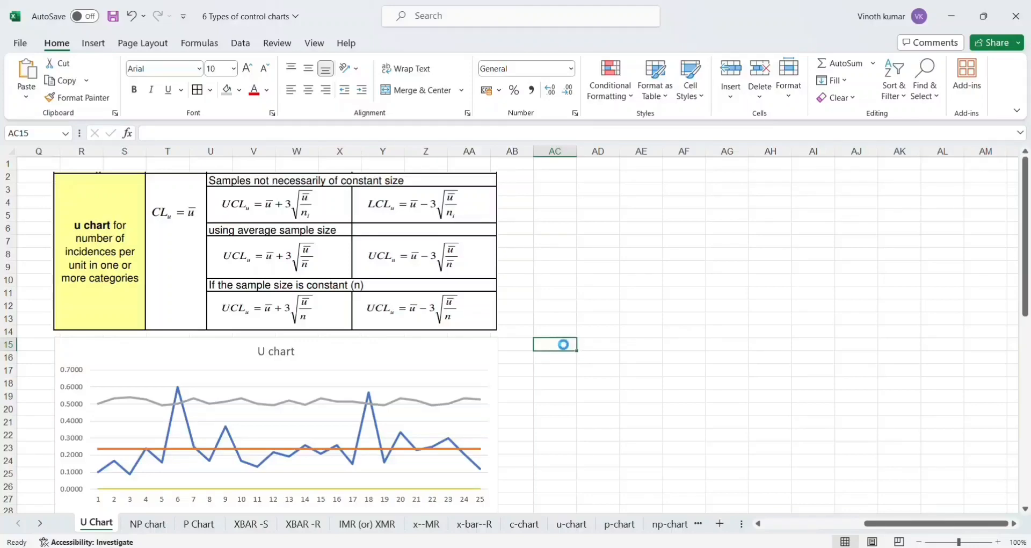
key(ctrl+v)
scroll(526, 375, down, 4)
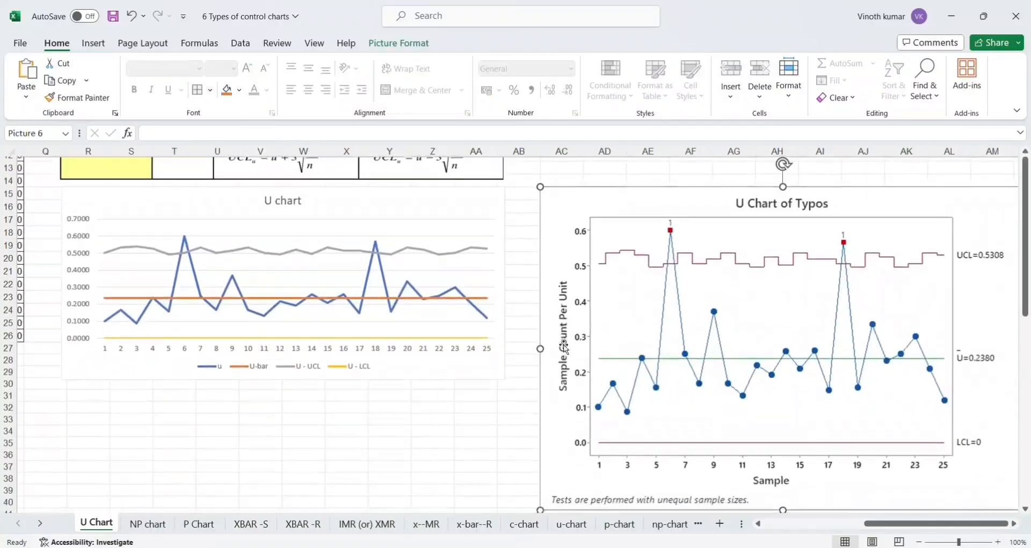
Switch to Minitab and set up a U control chart with Typos_1 as the variable and Pages_1 as the subgroup sizes.
key(alt+Tab)
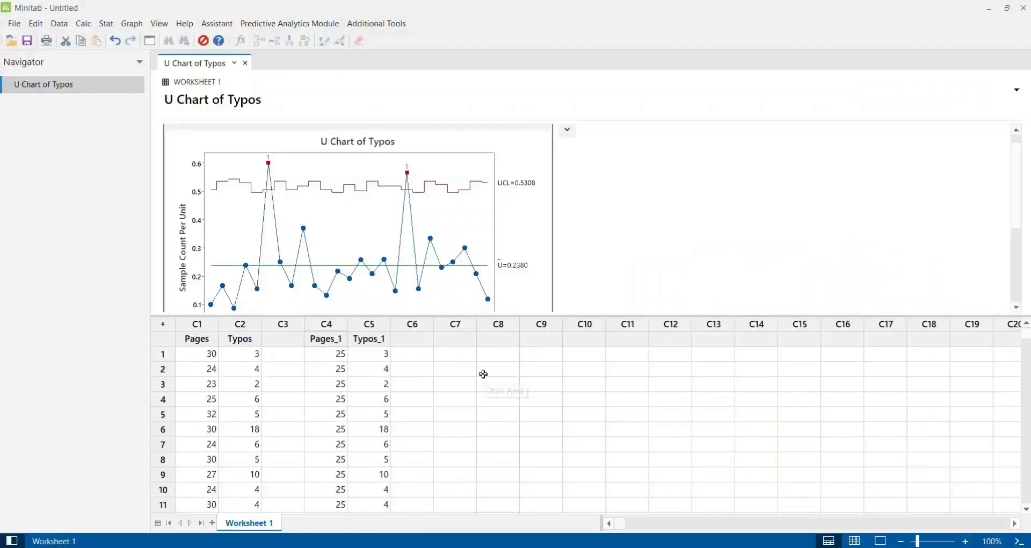
click(397, 325)
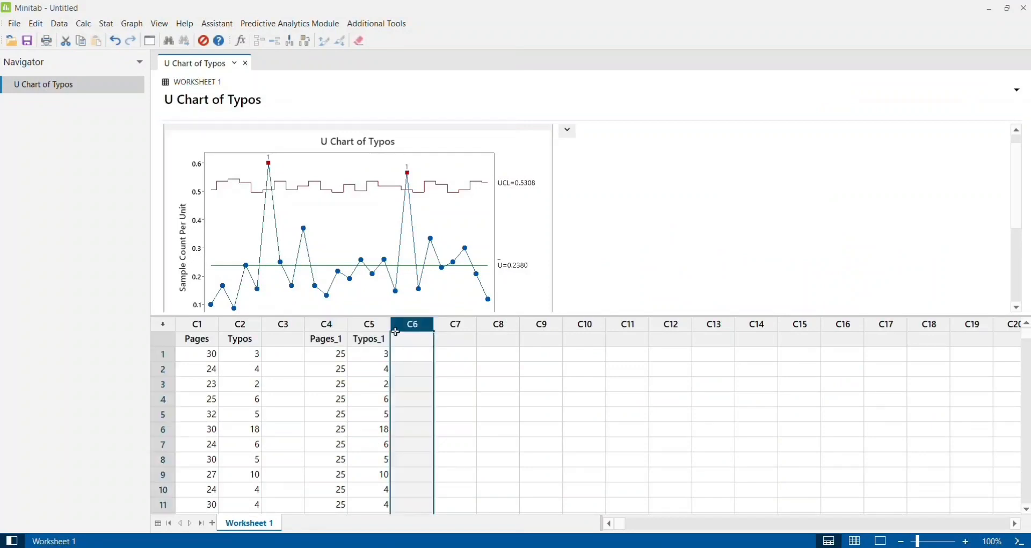
click(461, 416)
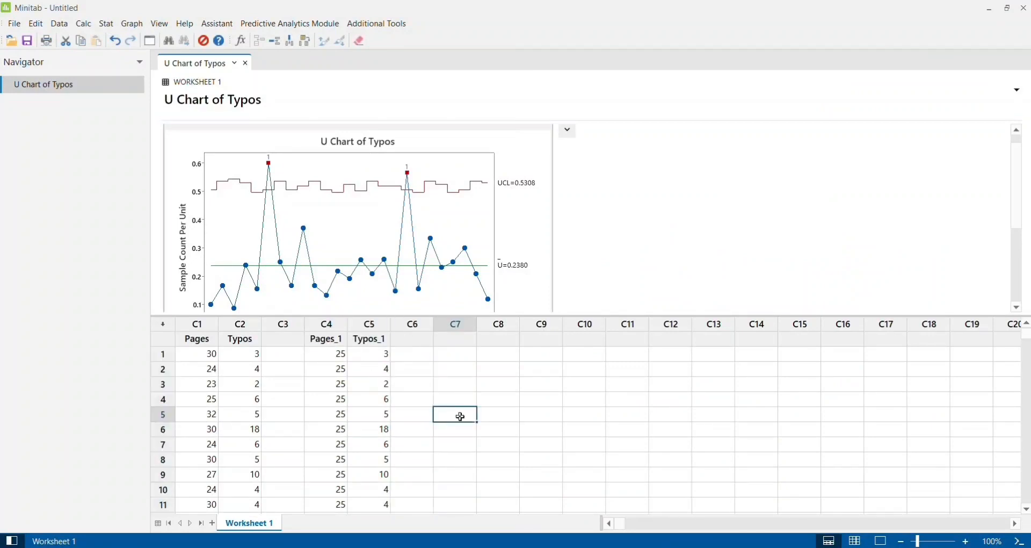
click(108, 24)
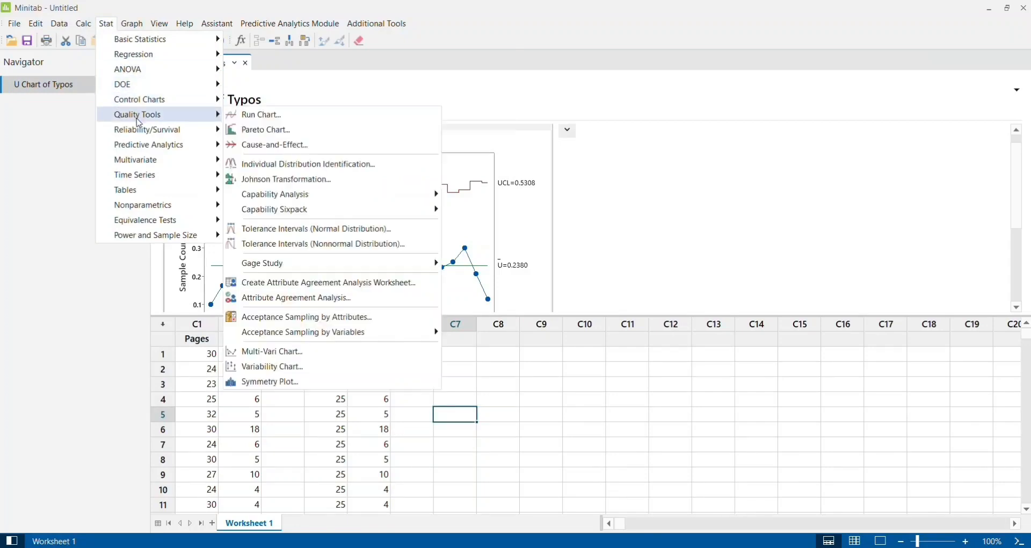
mouse_move(141, 105)
mouse_move(290, 124)
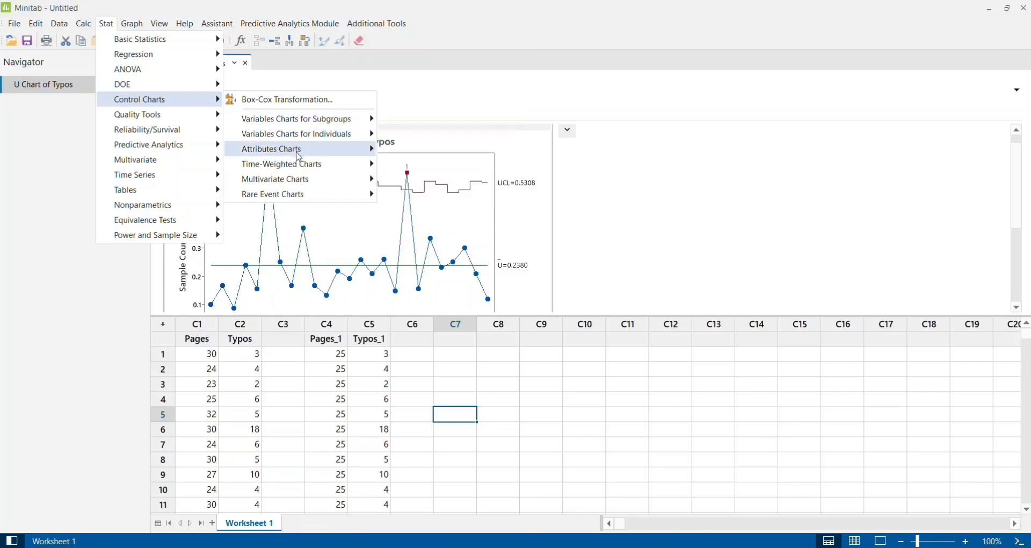
mouse_move(301, 156)
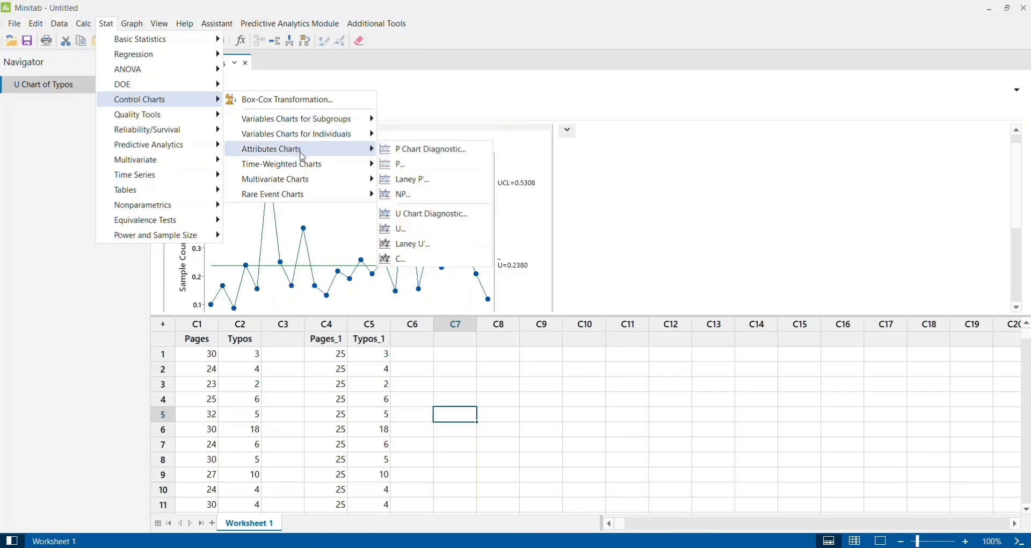
click(418, 230)
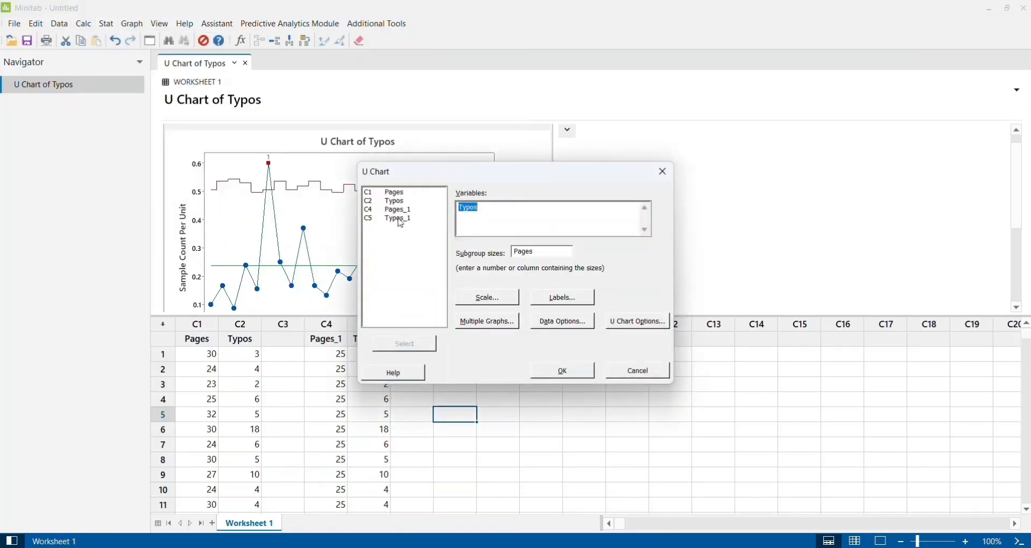
double_click(401, 220)
click(531, 250)
double_click(391, 211)
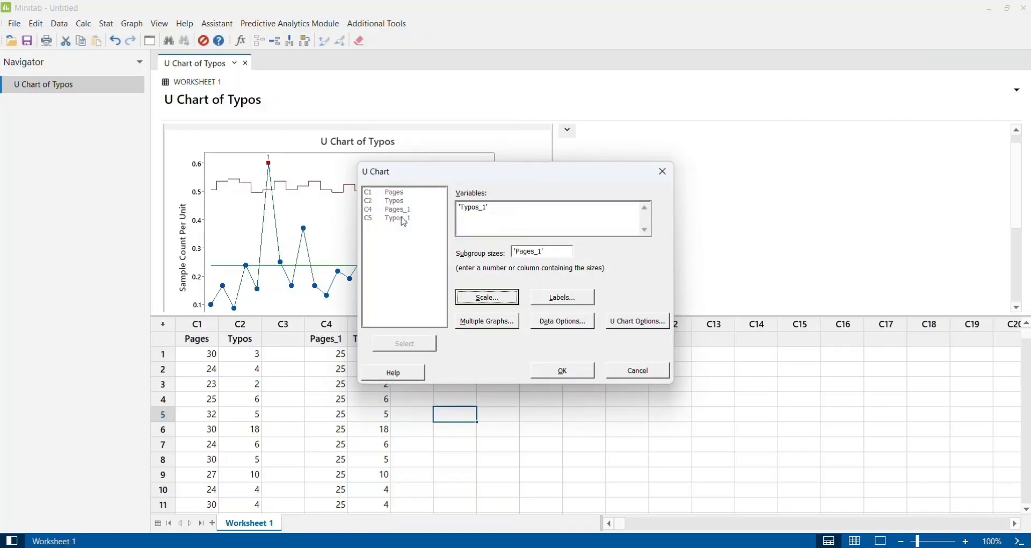
Check that all four special-cause tests are selected in the U chart options and create the chart.
click(634, 322)
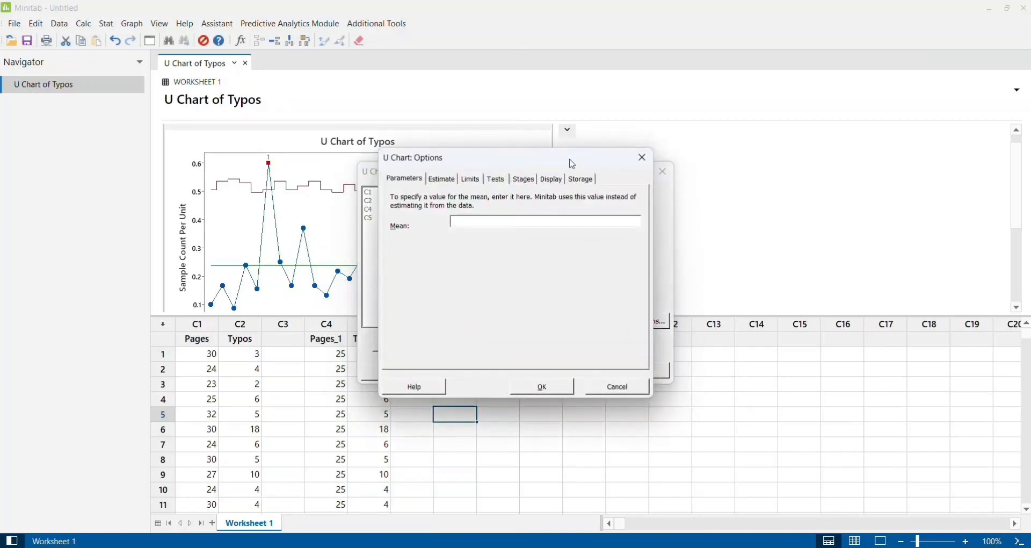
click(498, 182)
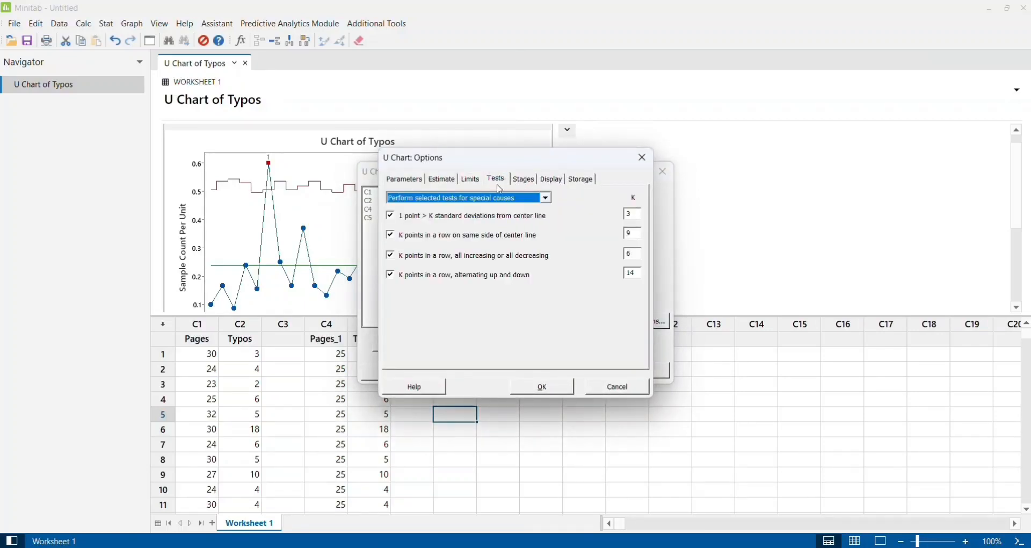
click(543, 392)
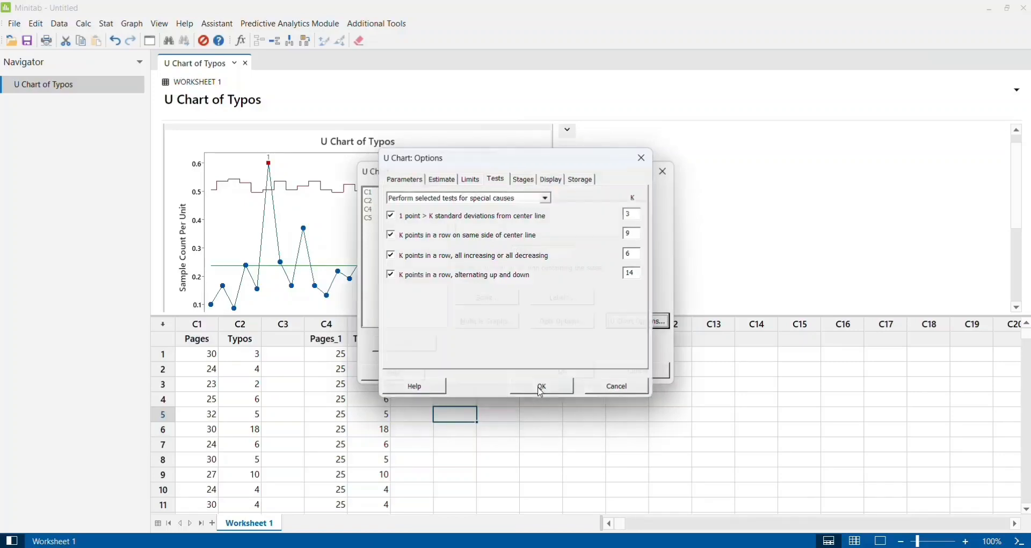
click(563, 370)
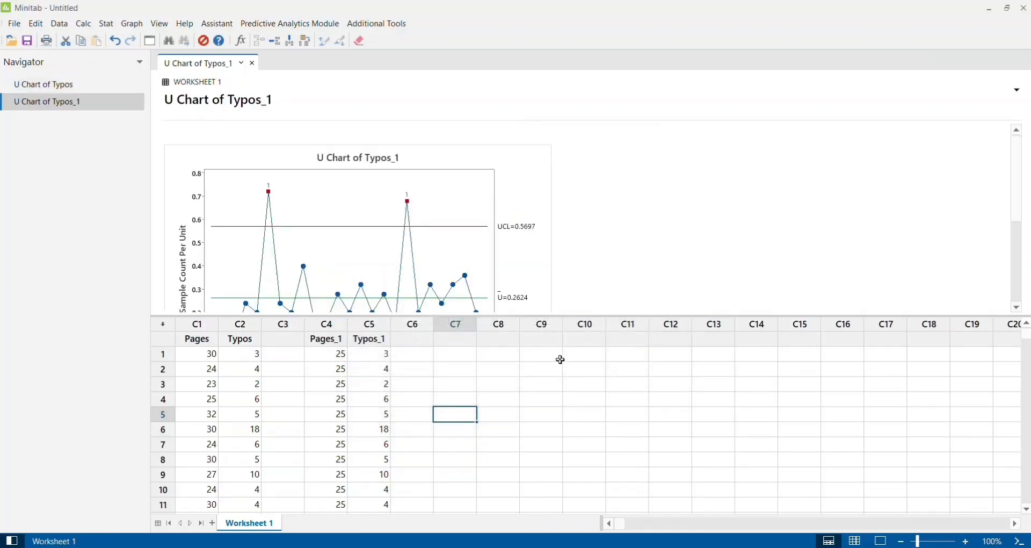
Copy the U Chart of Typos_1 graph and paste it into the Excel U Chart sheet at cell AC42.
scroll(588, 275, down, 1)
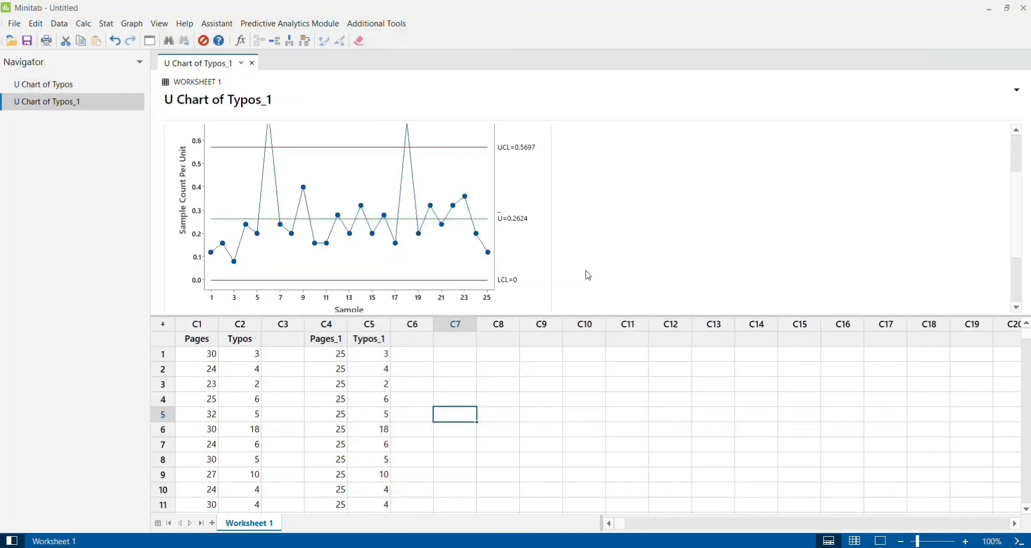
click(541, 219)
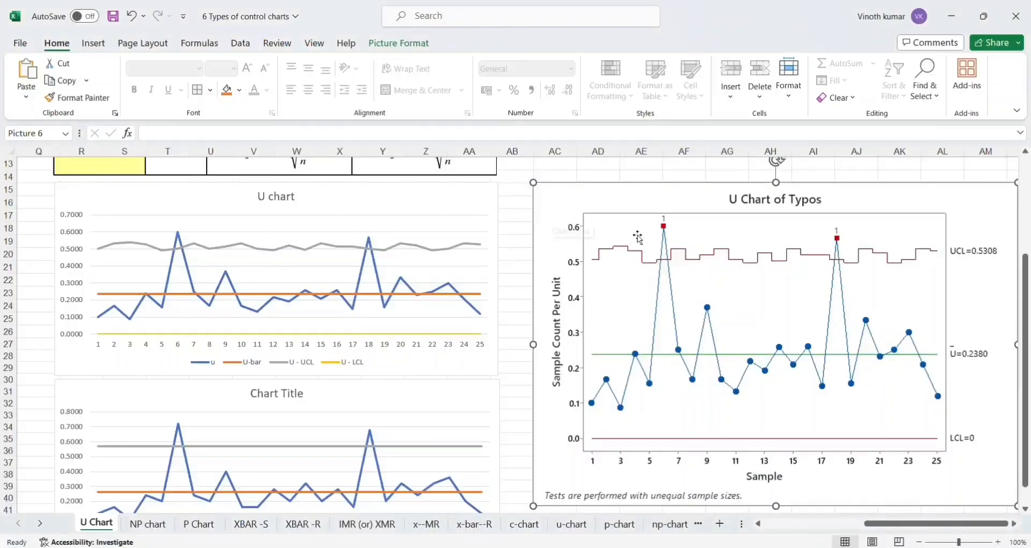
scroll(560, 385, down, 6)
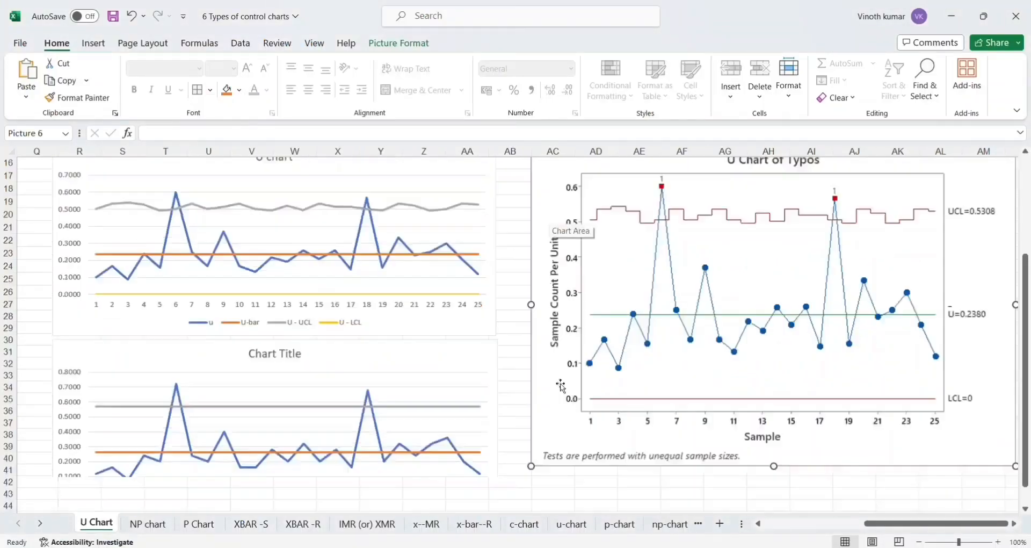
click(556, 294)
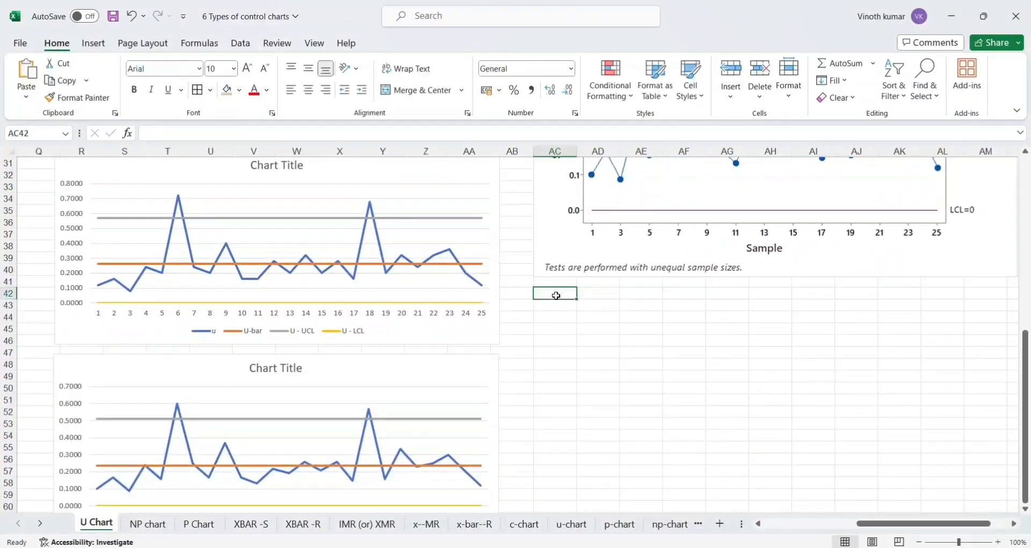
key(ctrl+v)
Compare the pasted Minitab charts with the Excel U charts and their data tables, and return to Minitab.
key(alt+Tab)
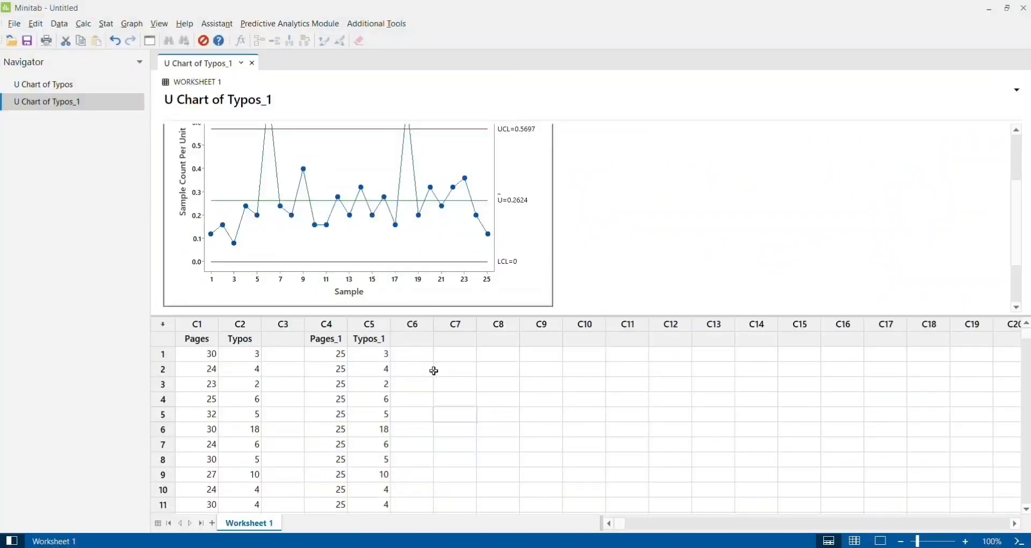
key(alt+Tab)
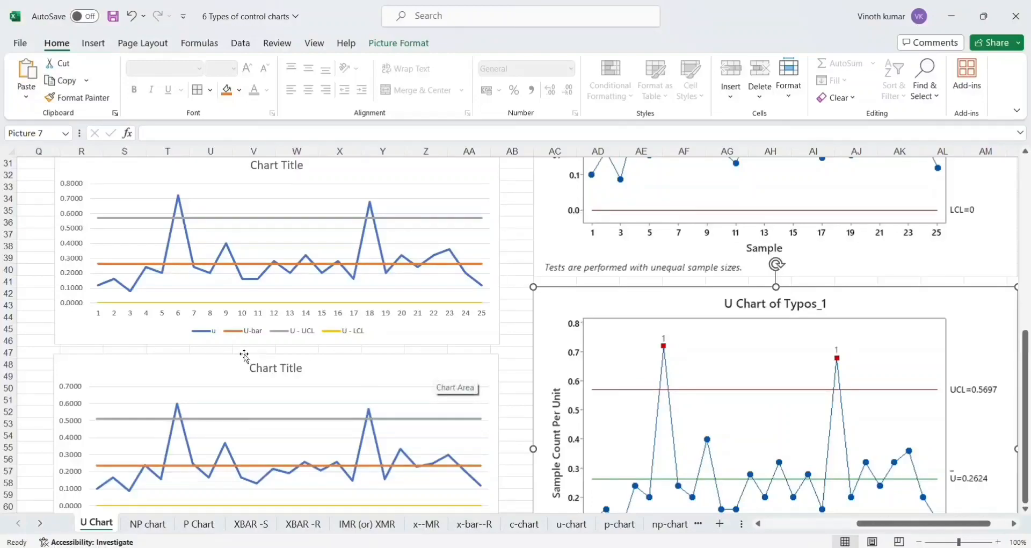
scroll(231, 338, up, 10)
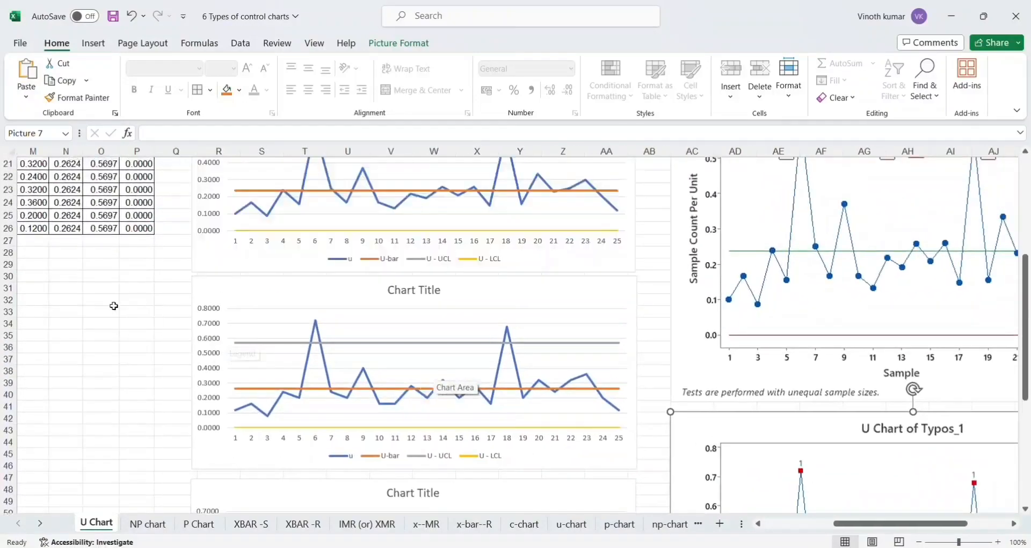
scroll(113, 306, left, 2)
scroll(113, 306, left, 6)
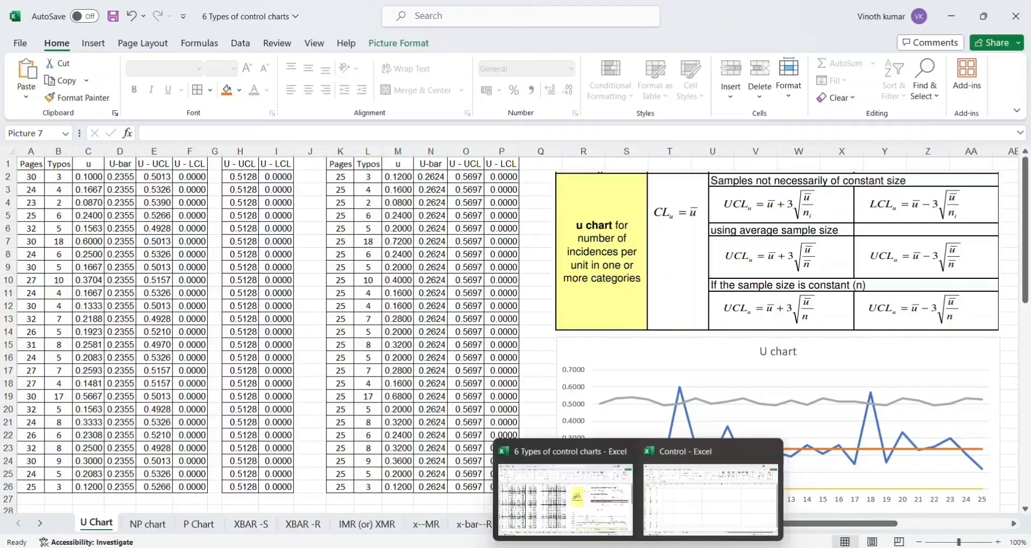
click(669, 547)
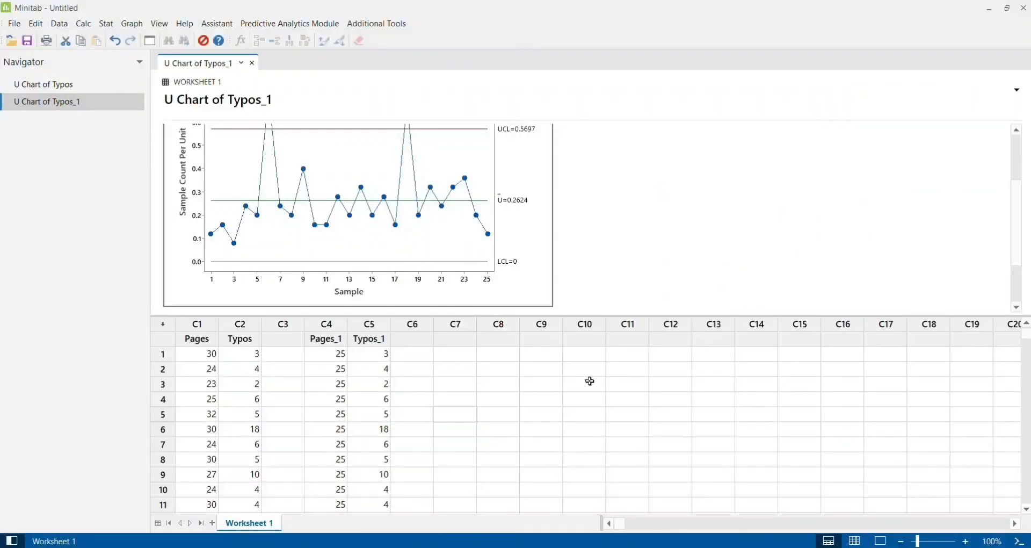